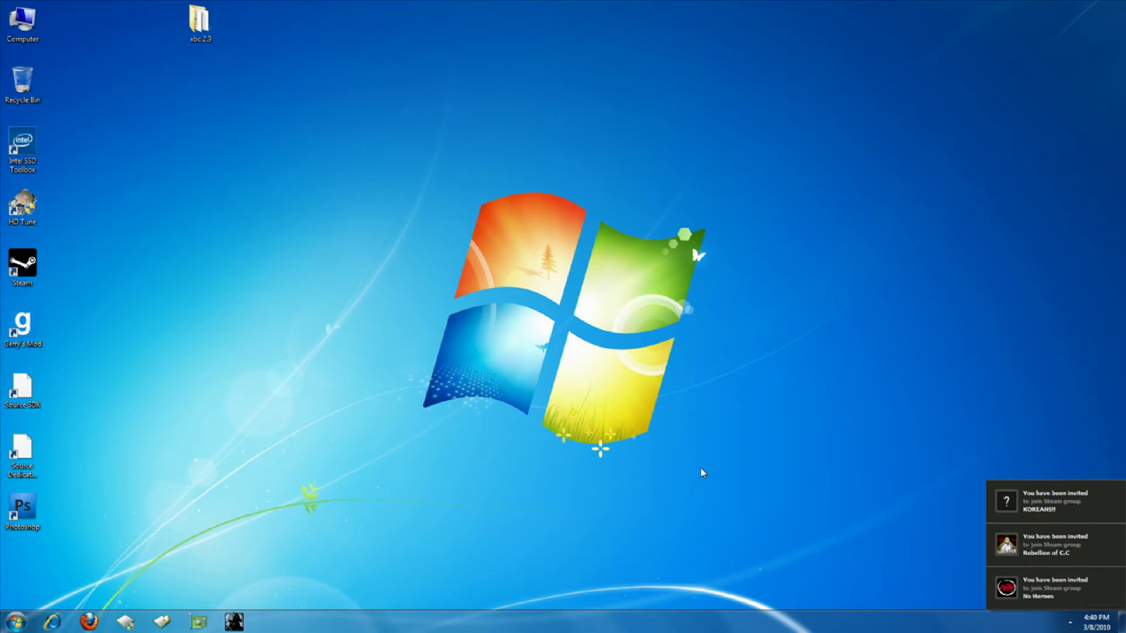
Step: Dismiss the Steam group invite notifications and hide the screen recorder controls
{"action": "left_click", "coordinate": [1056, 588]}
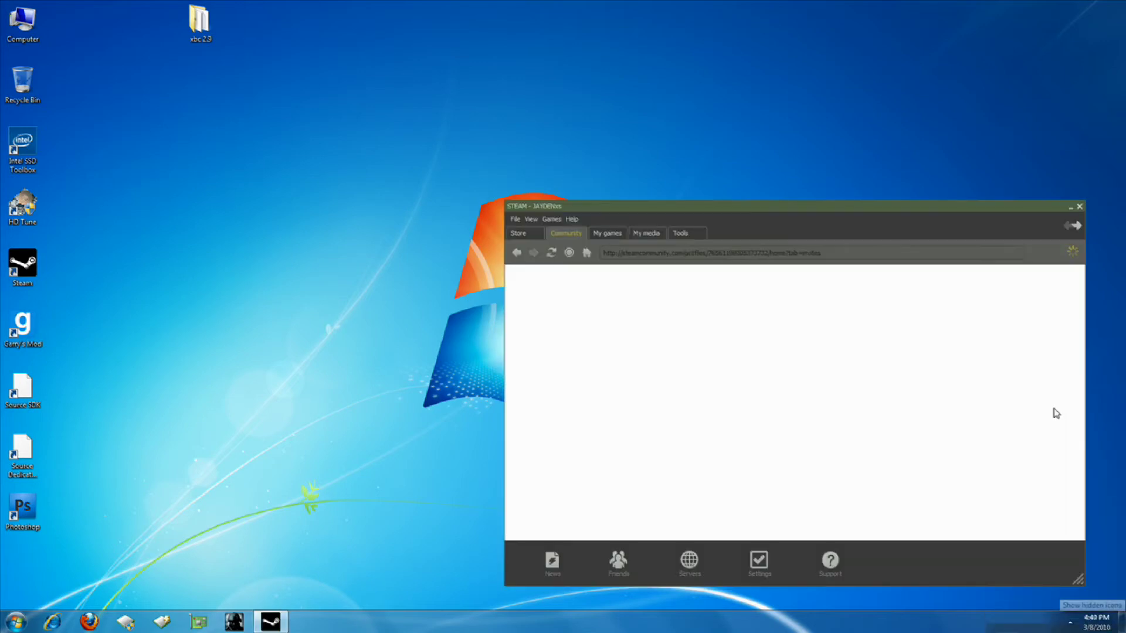
{"action": "left_click", "coordinate": [1081, 209]}
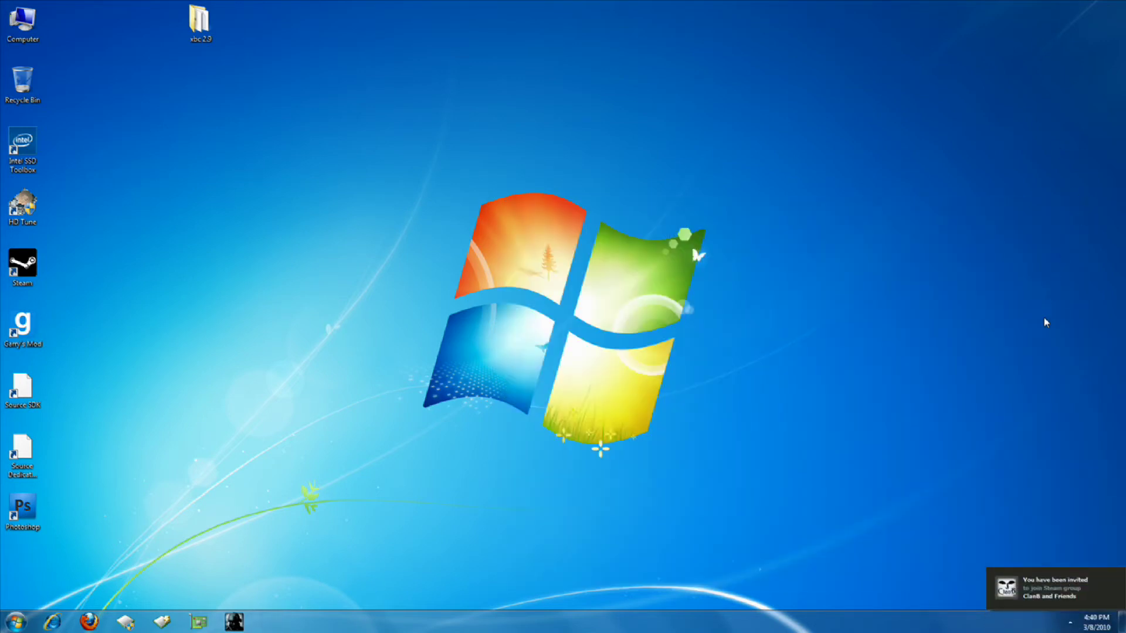
{"action": "left_click", "coordinate": [1069, 623]}
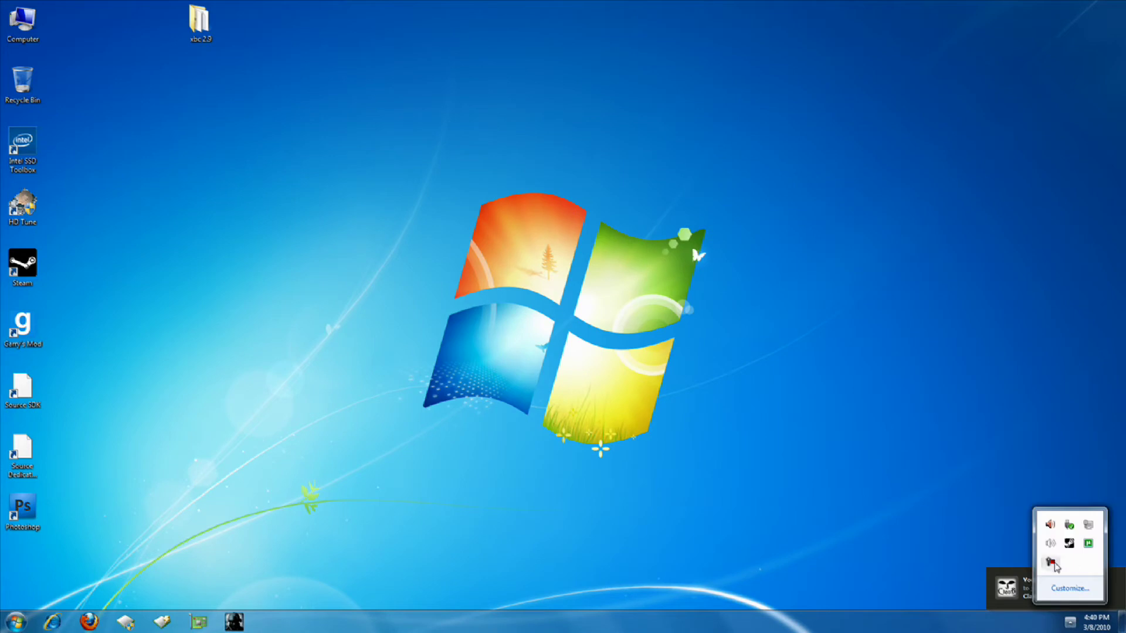
{"action": "left_click", "coordinate": [1053, 563]}
{"action": "left_click", "coordinate": [884, 495]}
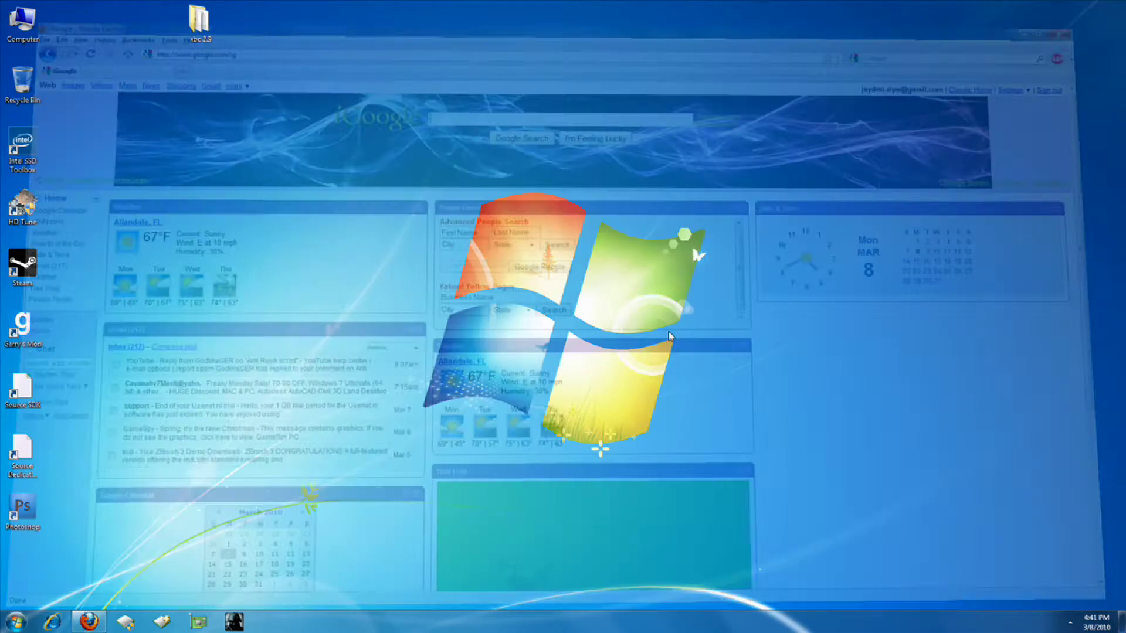
Step: Open Steam, launch Source SDK from the Tools list, and start Hammer Editor
{"action": "key", "text": "super"}
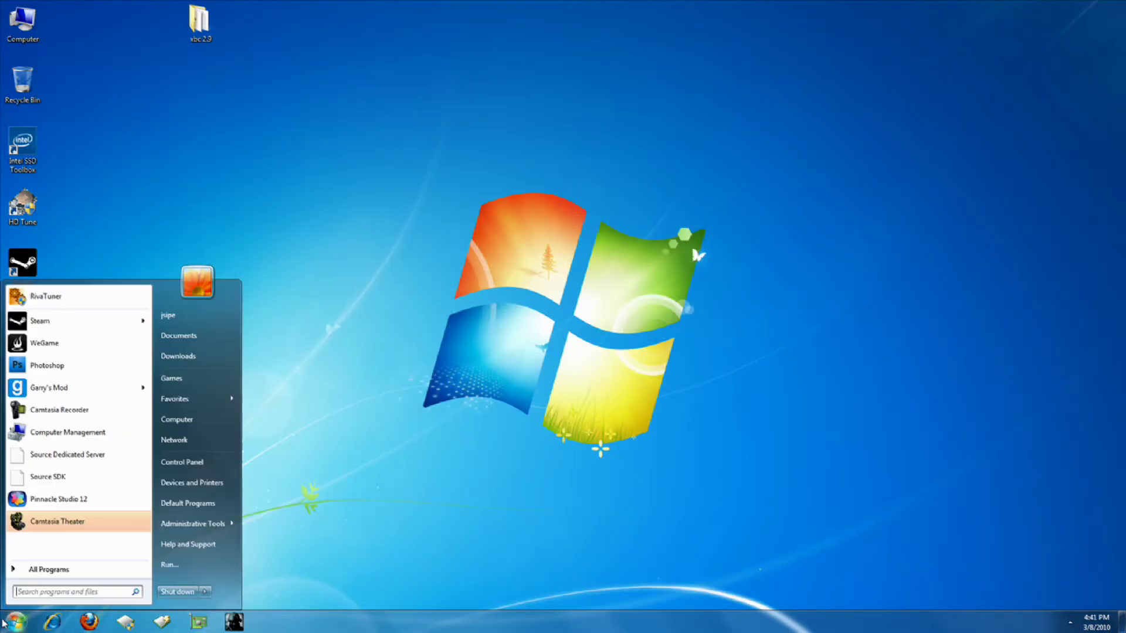
{"action": "left_click", "coordinate": [70, 327]}
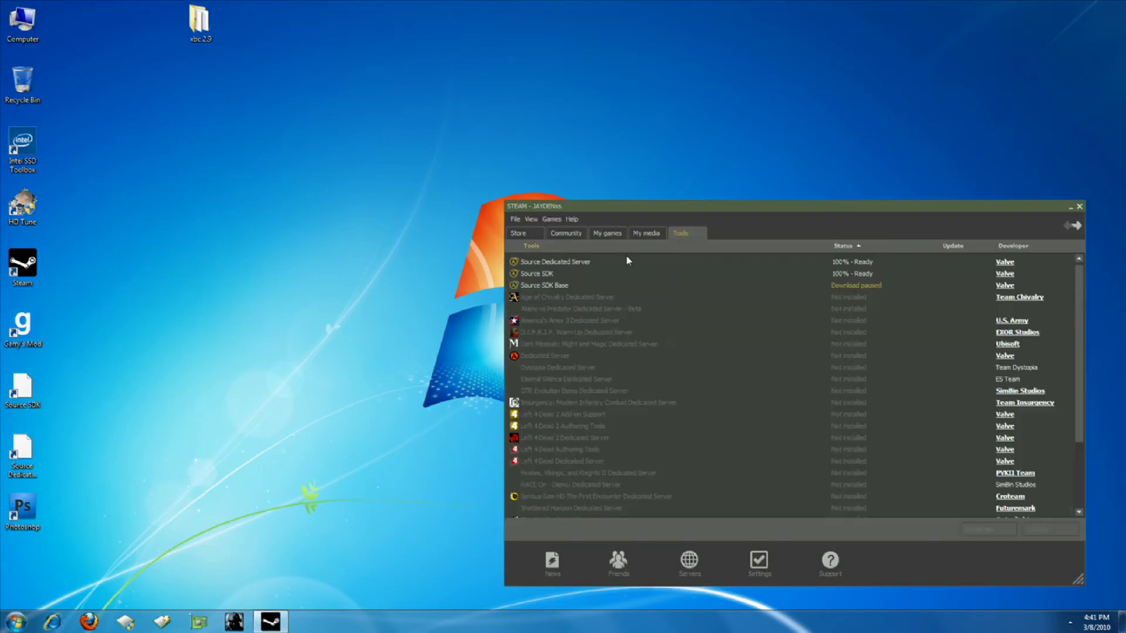
{"action": "double_click", "coordinate": [567, 274]}
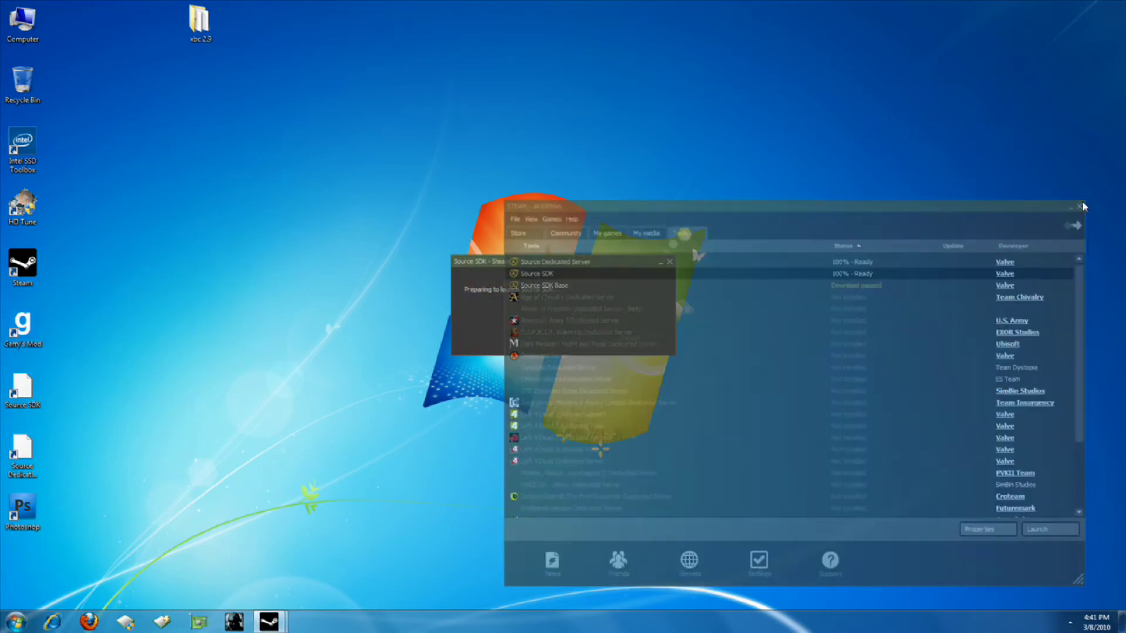
{"action": "left_click_drag", "start_coordinate": [852, 465], "coordinate": [269, 173]}
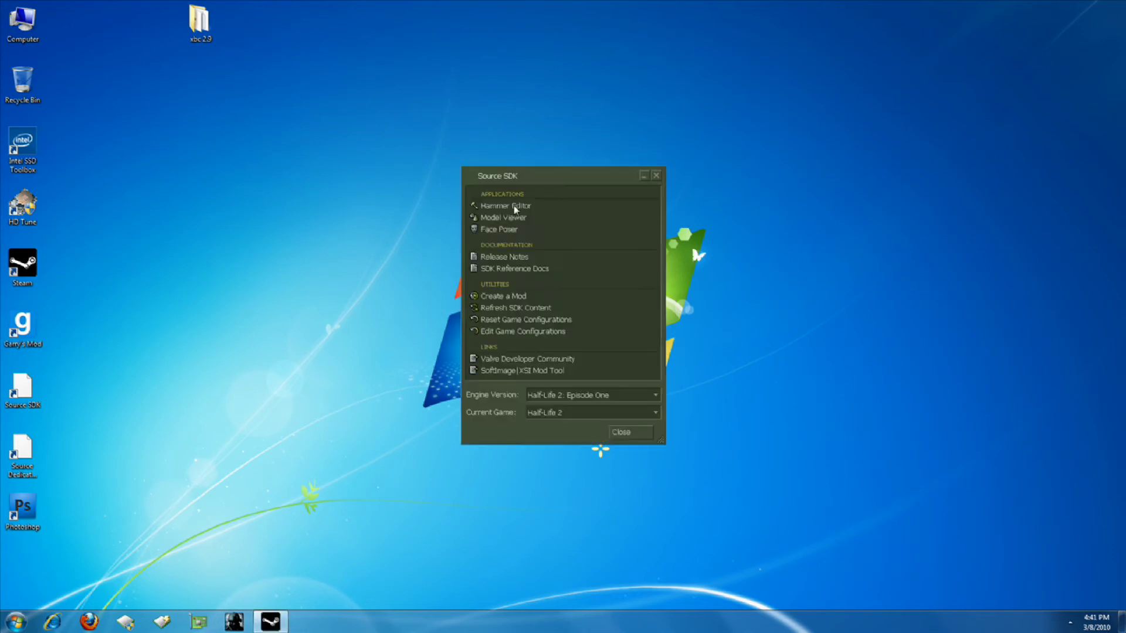
{"action": "left_click", "coordinate": [517, 208]}
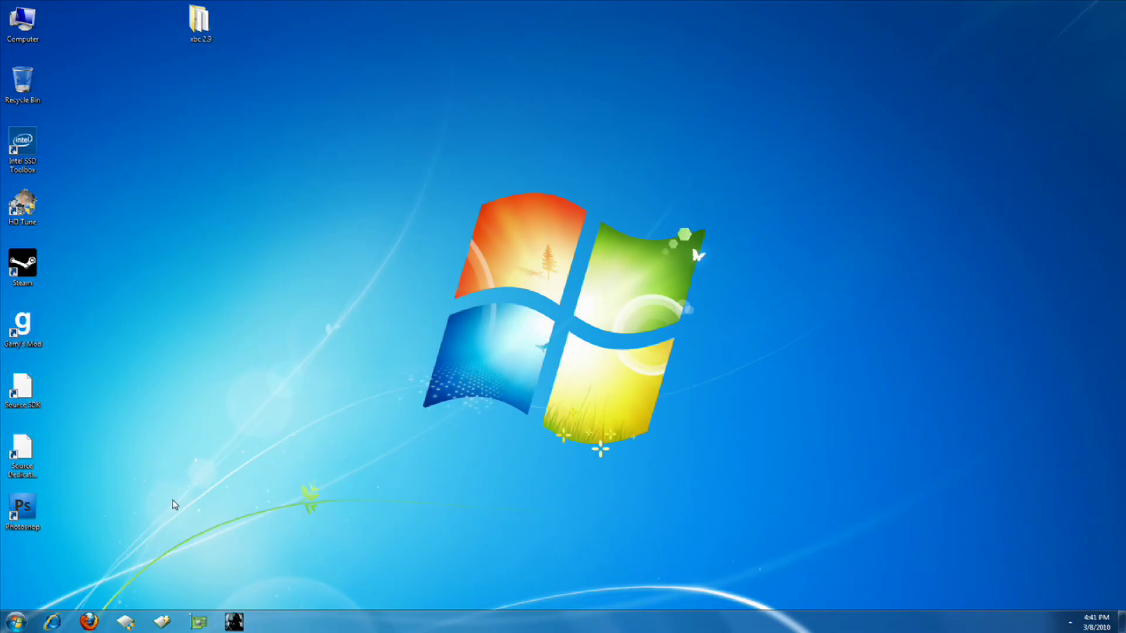
Step: Relaunch Steam's Source SDK and start a second Hammer Editor session
{"action": "left_click", "coordinate": [16, 622]}
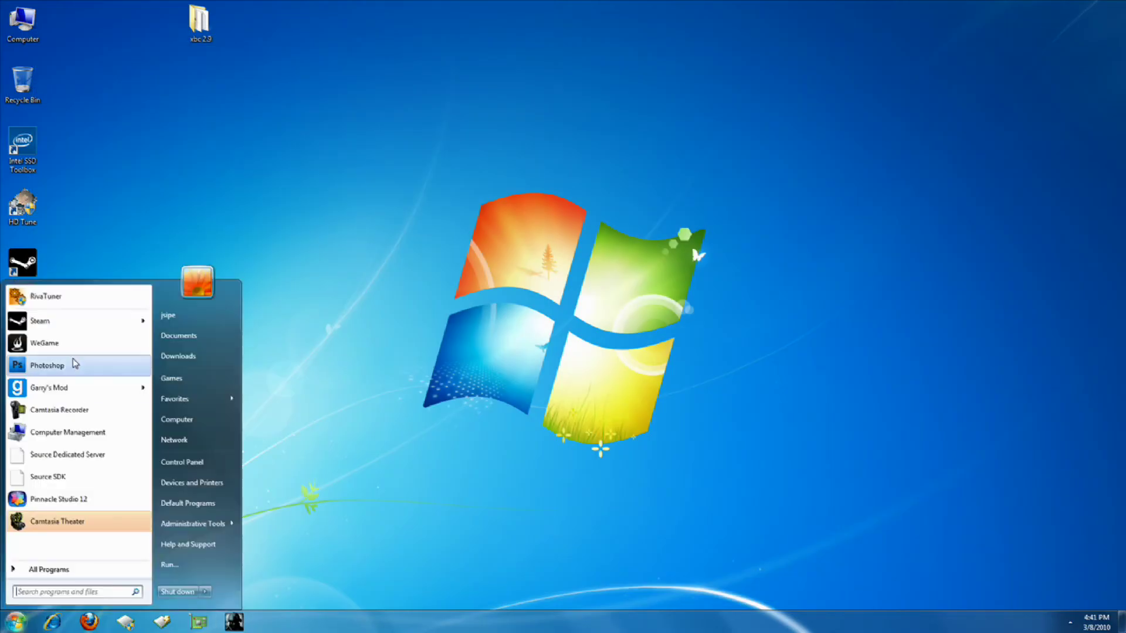
{"action": "left_click", "coordinate": [70, 322]}
{"action": "double_click", "coordinate": [604, 273]}
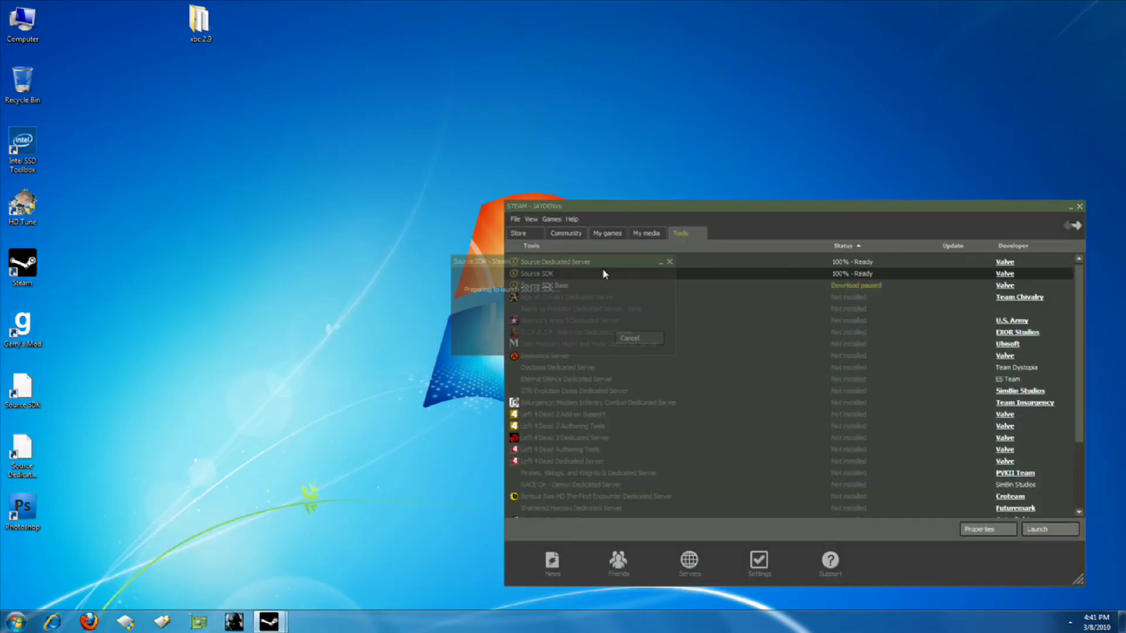
{"action": "left_click", "coordinate": [1081, 209]}
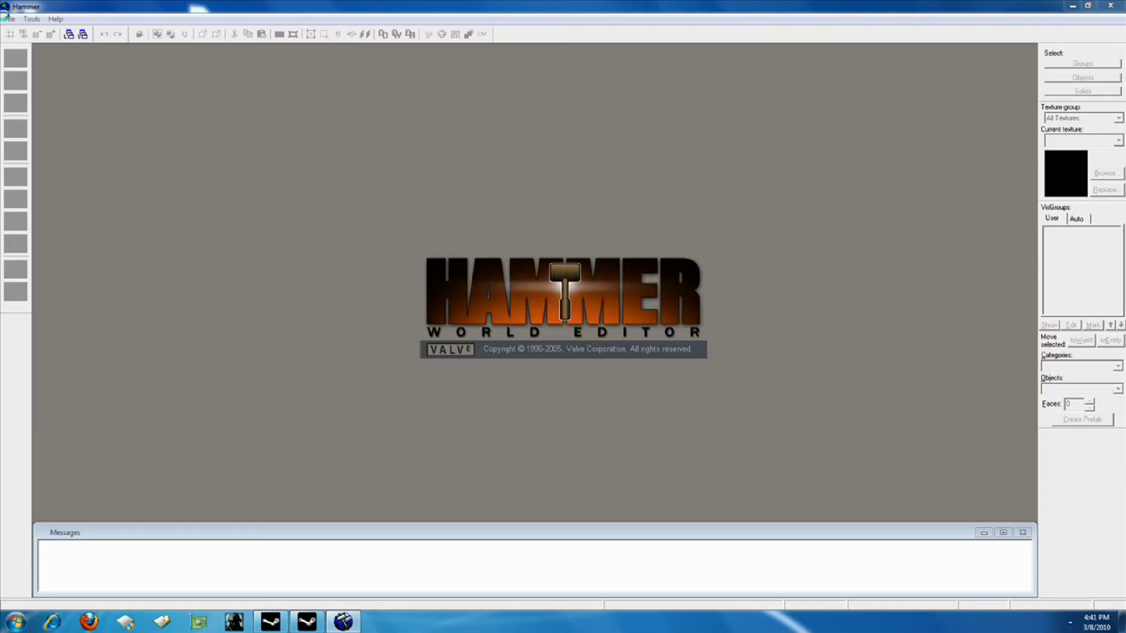
Step: Load doormap.vmf from the File menu's recent files list
{"action": "left_click", "coordinate": [9, 19]}
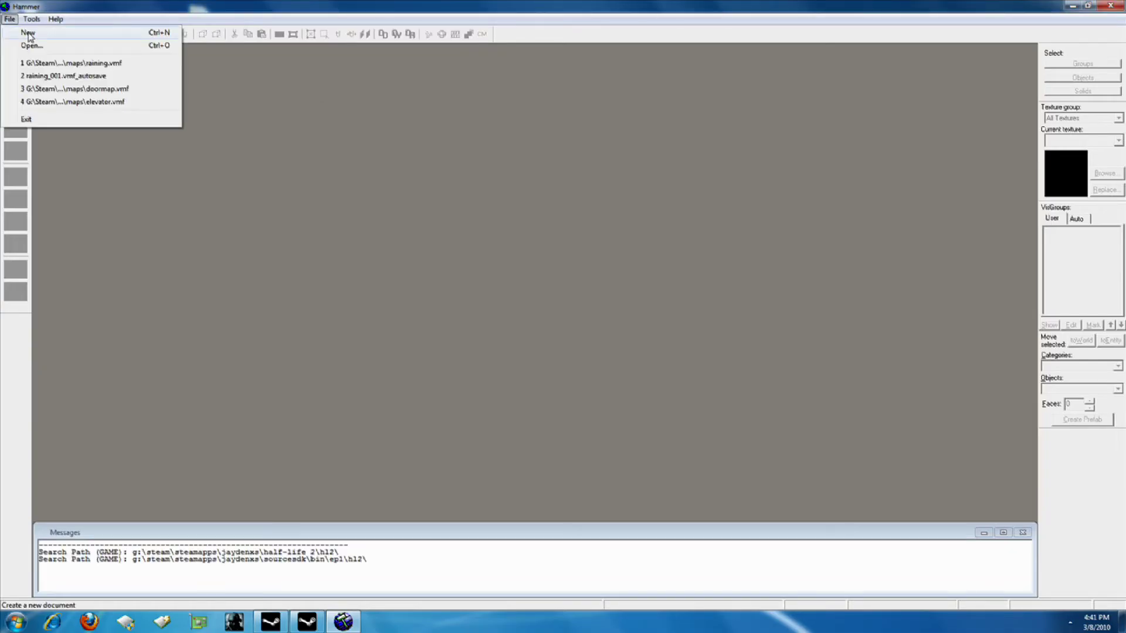
{"action": "left_click", "coordinate": [112, 89]}
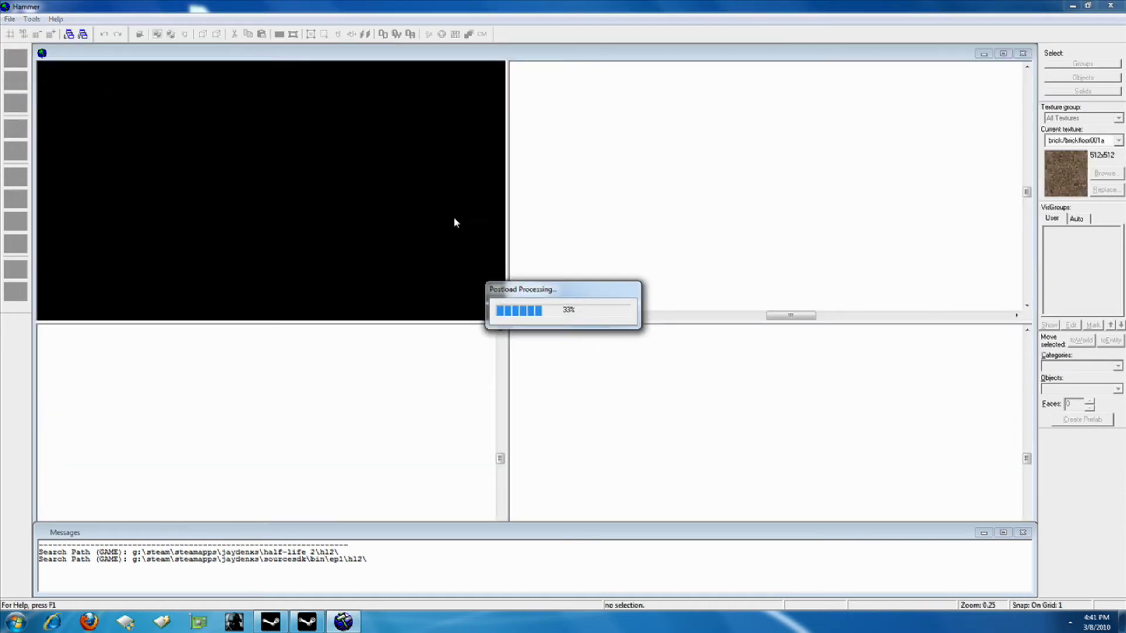
{"action": "key", "text": "Left"}
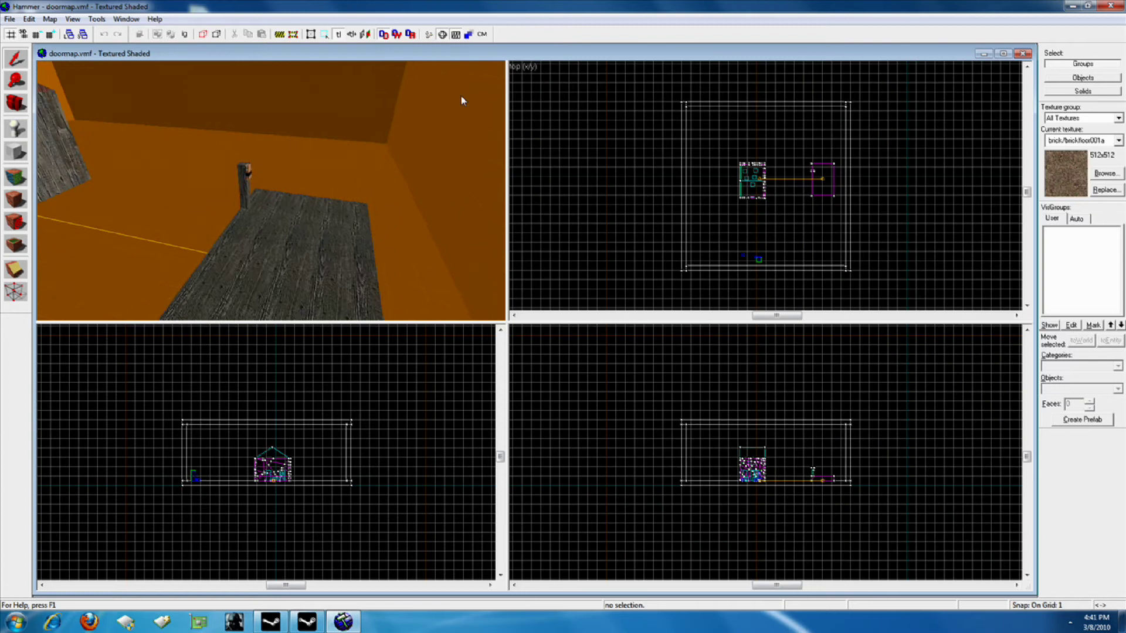
Step: Run doormap with the Normal BSP, VIS and RAD settings to play it in Half-Life 2
{"action": "left_click", "coordinate": [439, 34]}
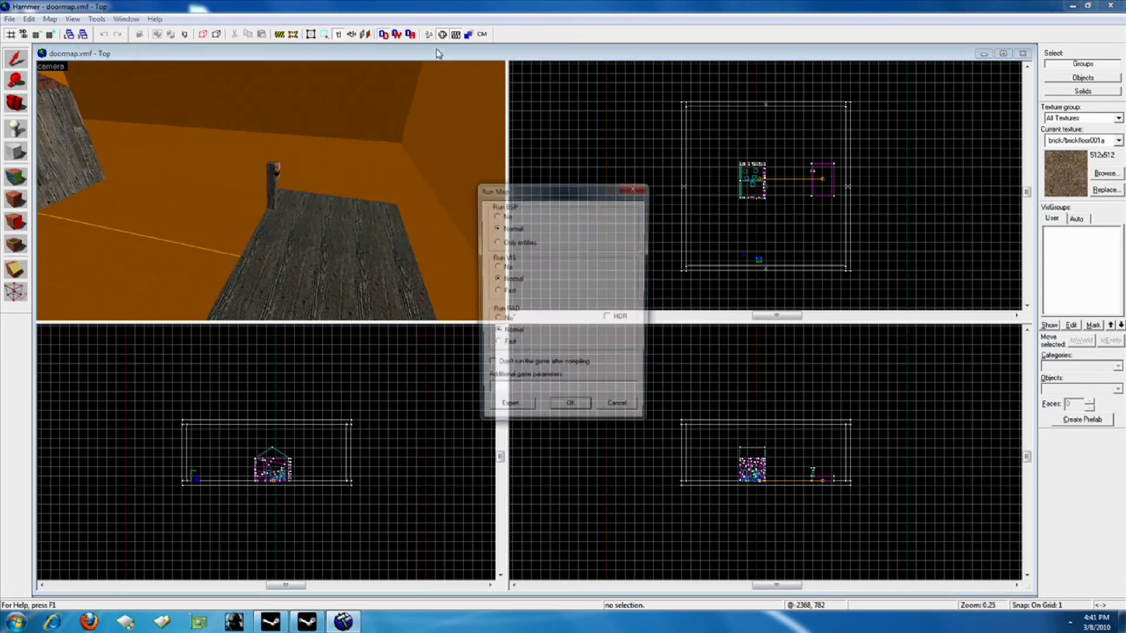
{"action": "left_click", "coordinate": [570, 412]}
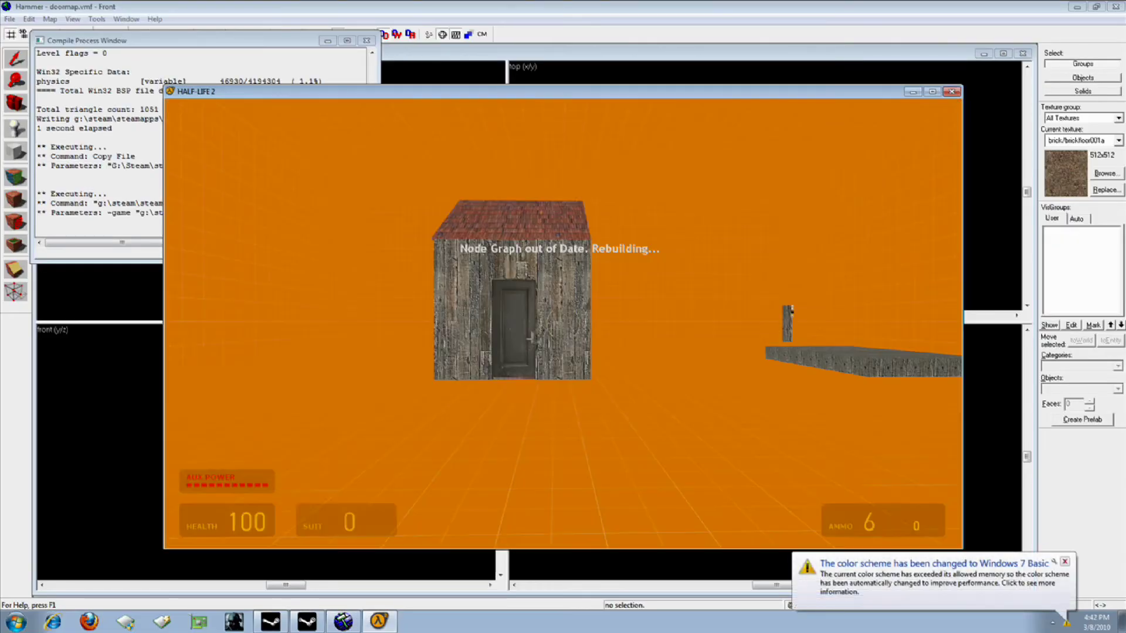
Step: Walk to the wooden hut and shoot its walls with the shotgun and submachine gun
{"action": "key", "text": "w"}
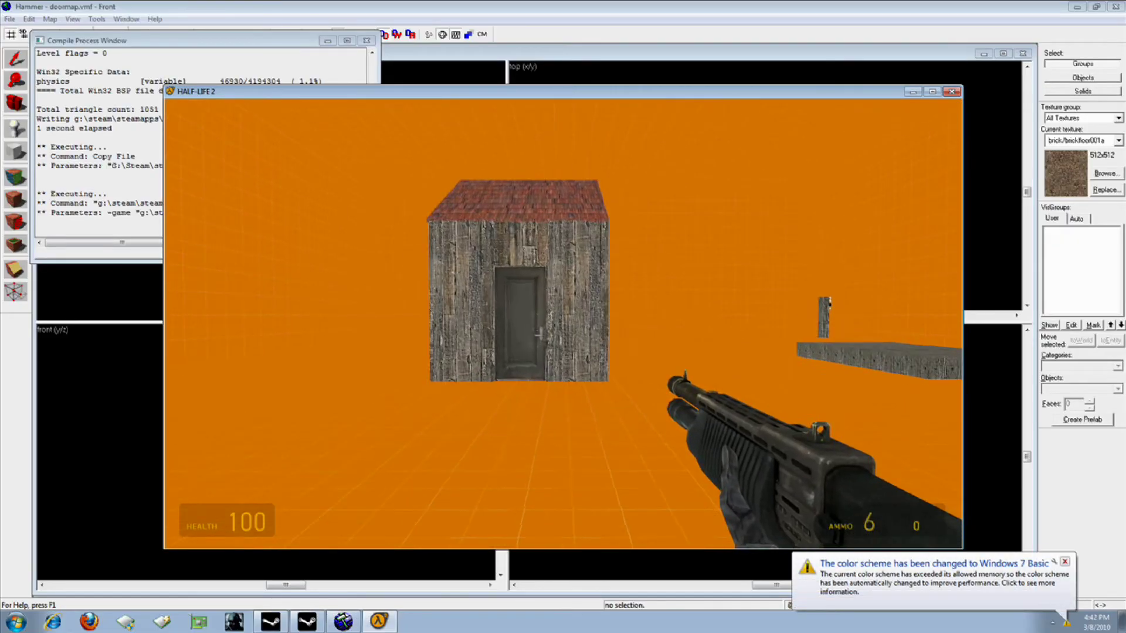
{"action": "left_click", "coordinate": [563, 324]}
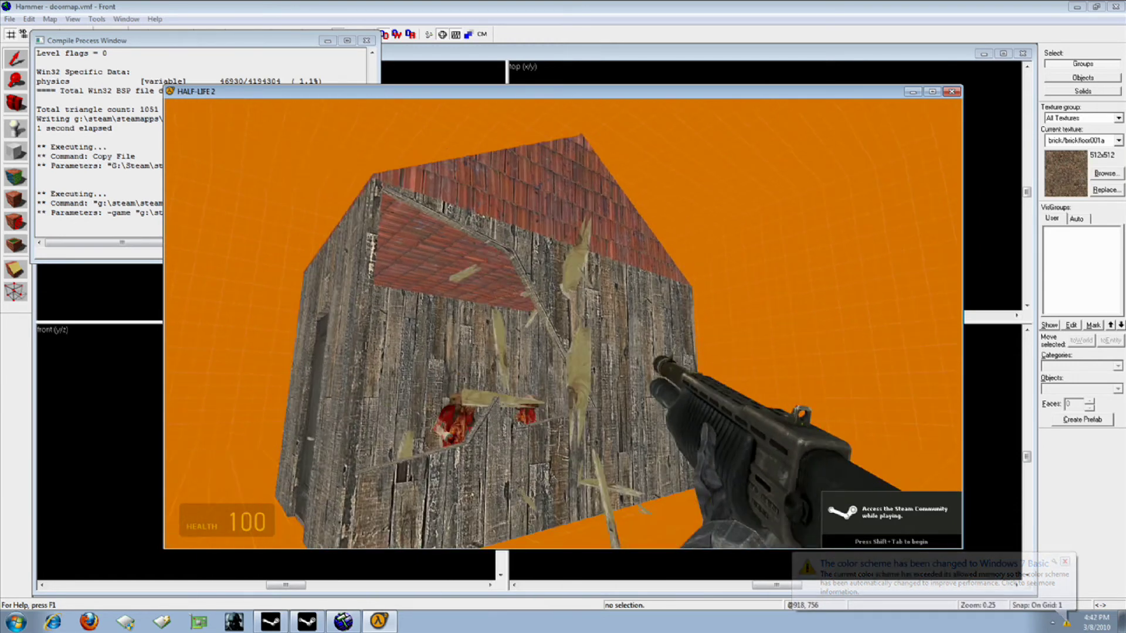
{"action": "key", "text": "2"}
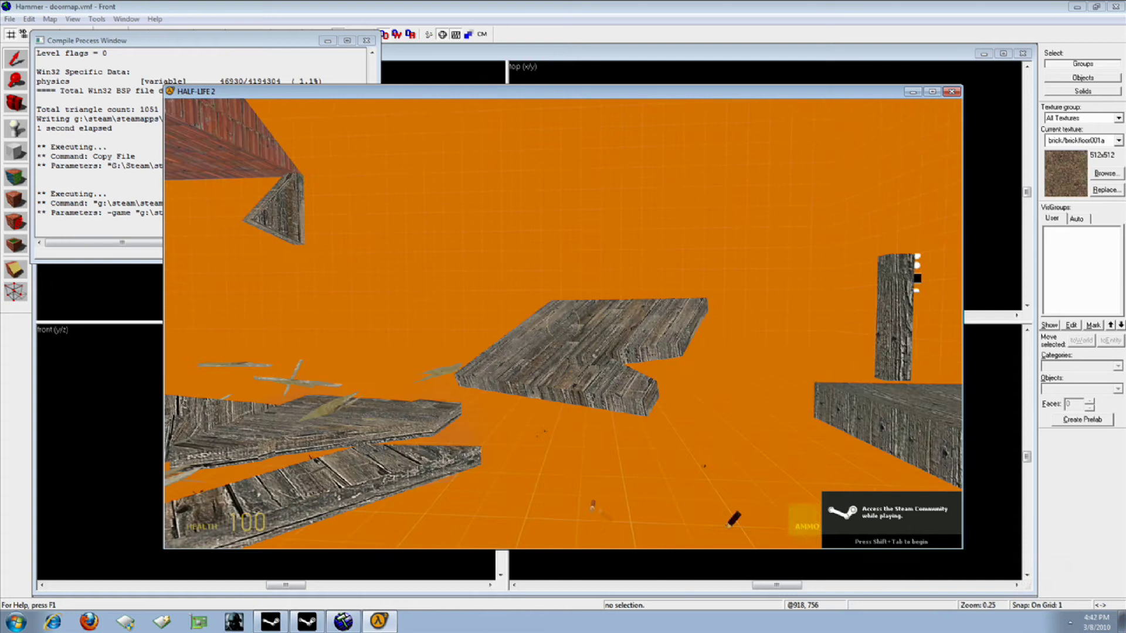
{"action": "left_click", "coordinate": [563, 323]}
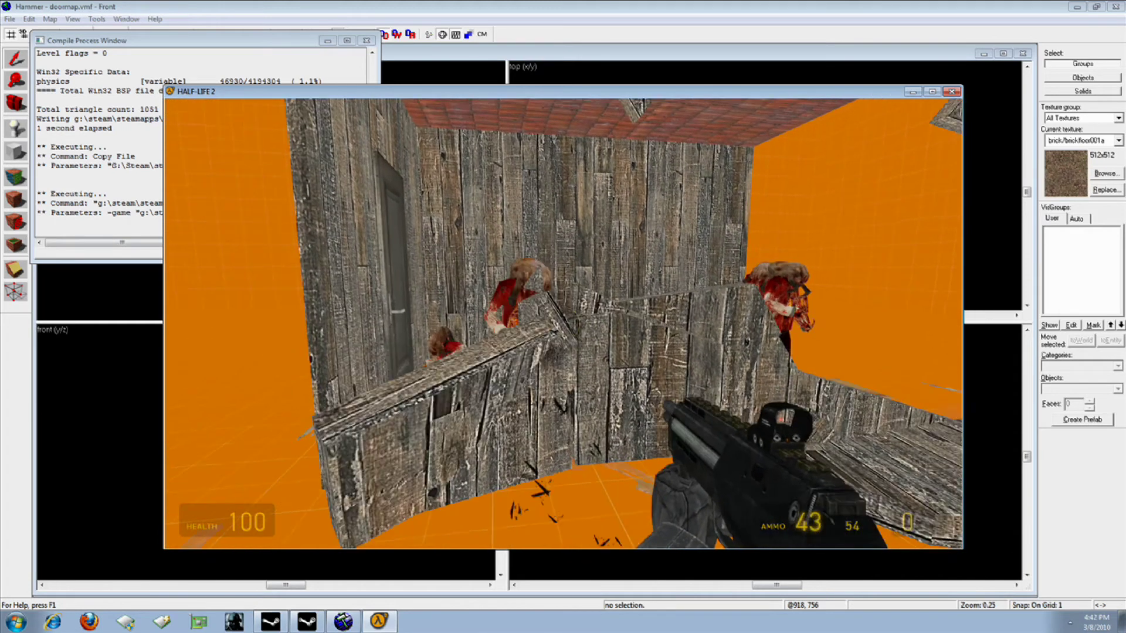
{"action": "left_click", "coordinate": [563, 324]}
{"action": "left_click", "coordinate": [563, 323]}
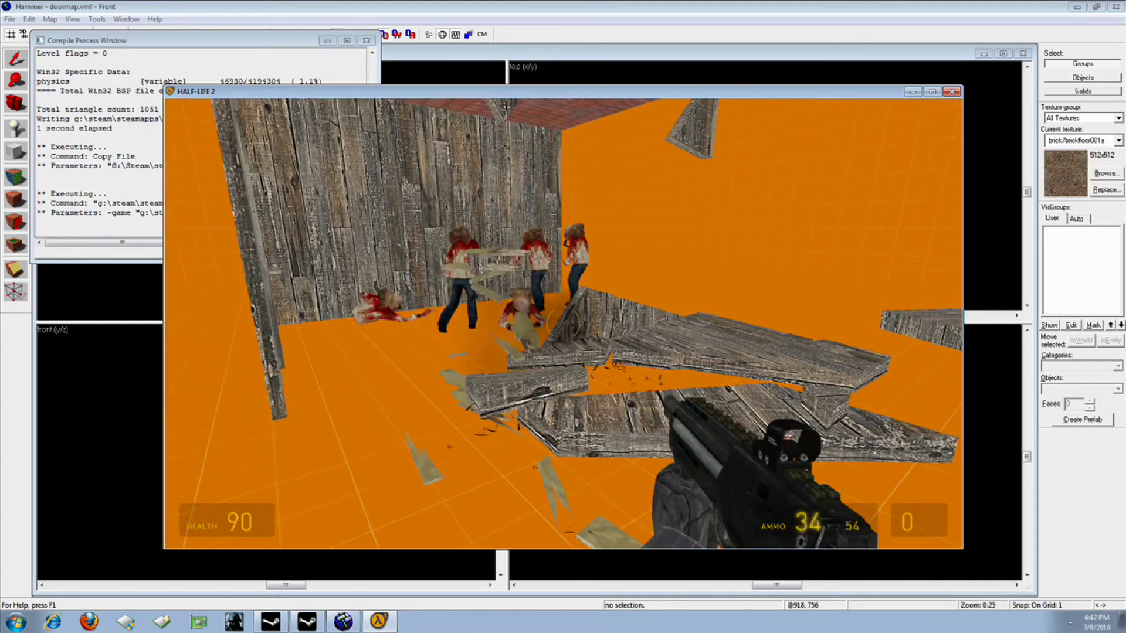
{"action": "left_click", "coordinate": [564, 324]}
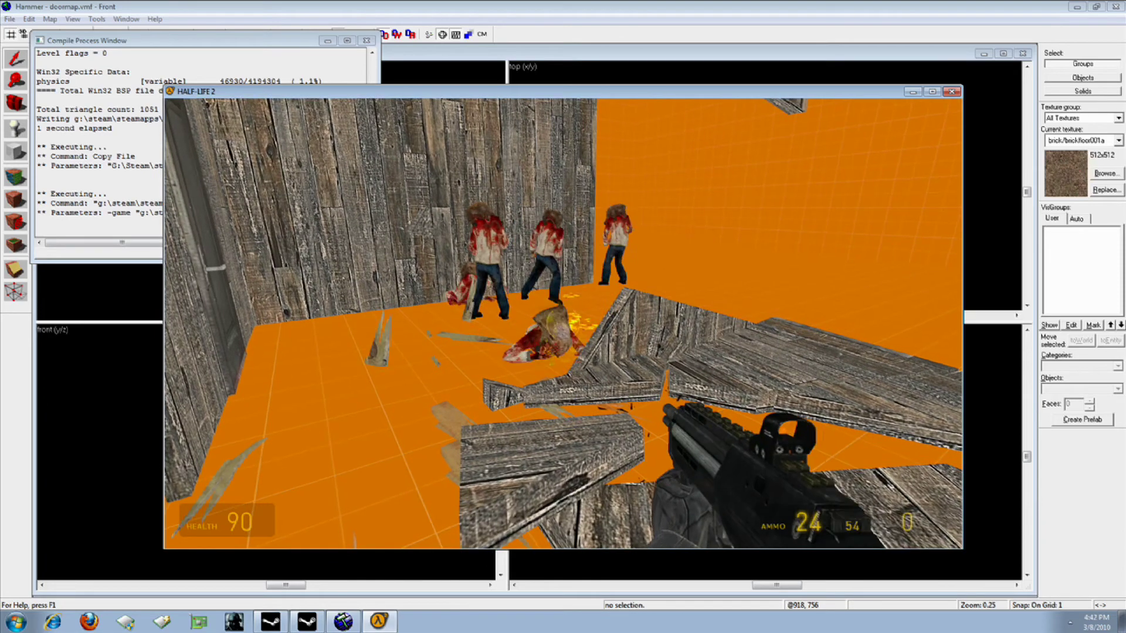
Step: Swap weapons and shoot the zombies approaching near the wall
{"action": "key", "text": "q"}
{"action": "left_click", "coordinate": [564, 324]}
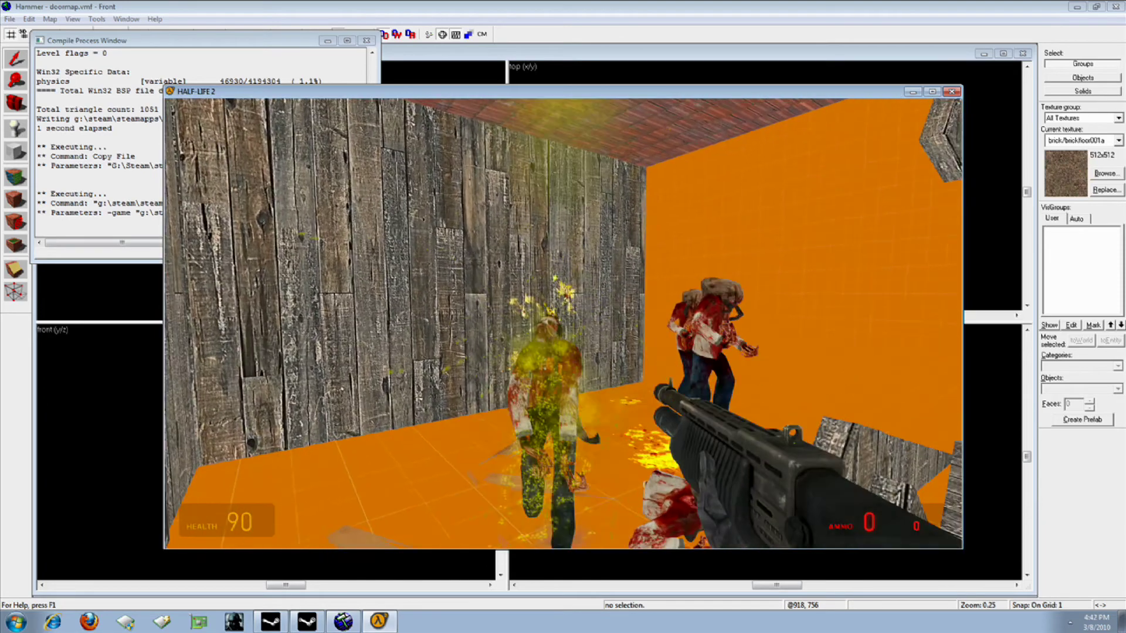
{"action": "key", "text": "q"}
{"action": "left_click", "coordinate": [563, 325]}
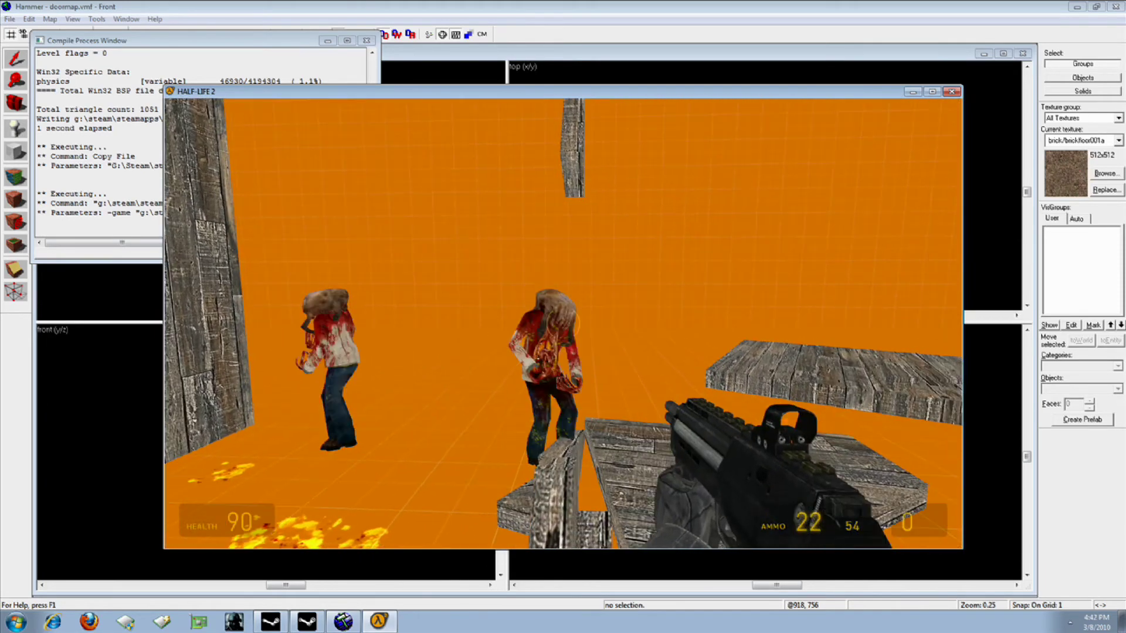
{"action": "left_click", "coordinate": [564, 324]}
{"action": "left_click", "coordinate": [563, 324]}
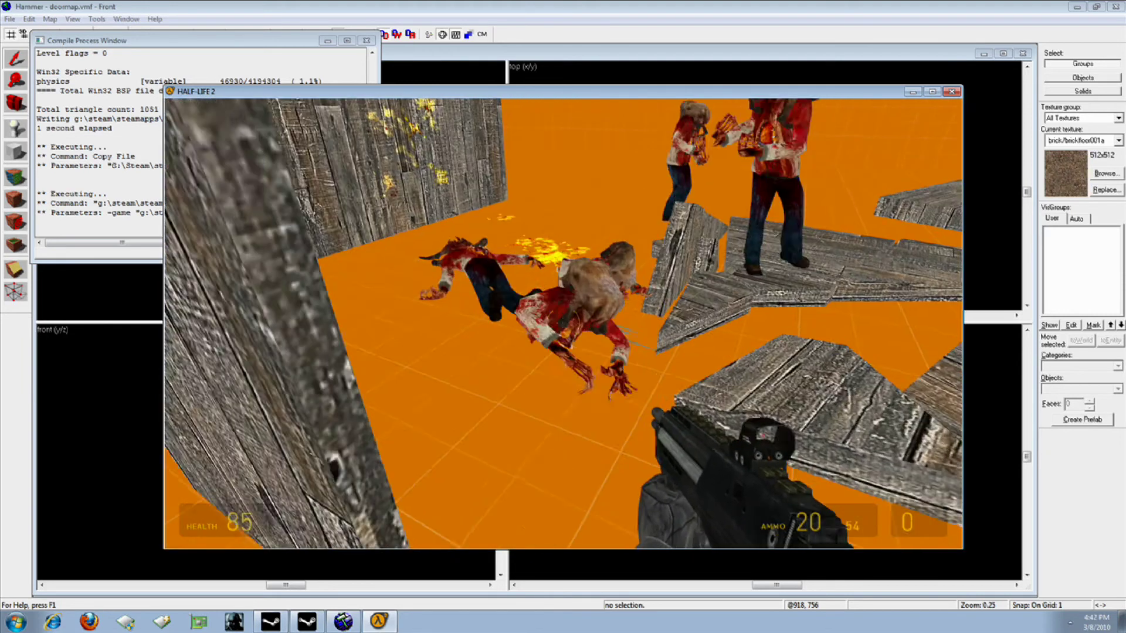
{"action": "left_click", "coordinate": [564, 324]}
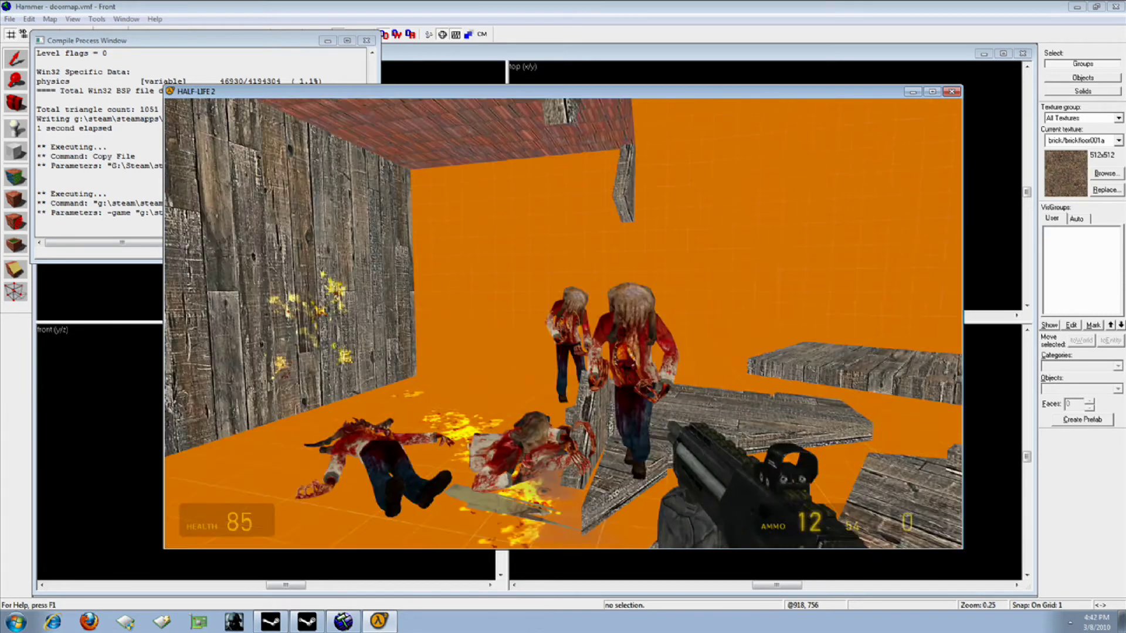
{"action": "left_click", "coordinate": [563, 325]}
{"action": "left_click", "coordinate": [563, 323]}
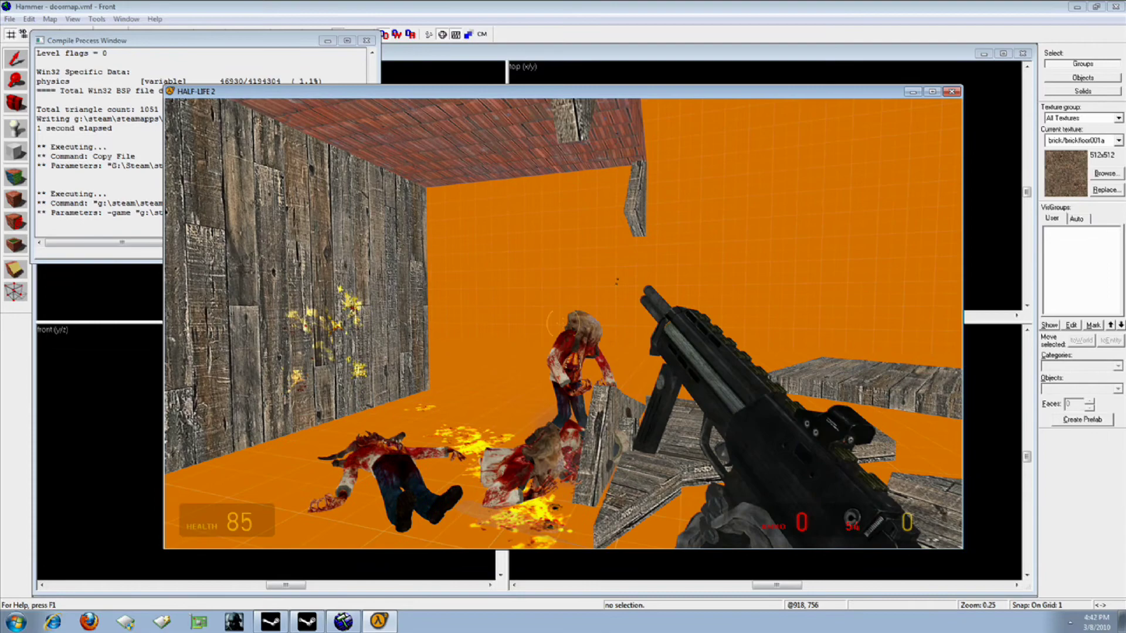
Step: Shoot the hut walls and roof edge apart into planks, reloading once
{"action": "left_click", "coordinate": [563, 324]}
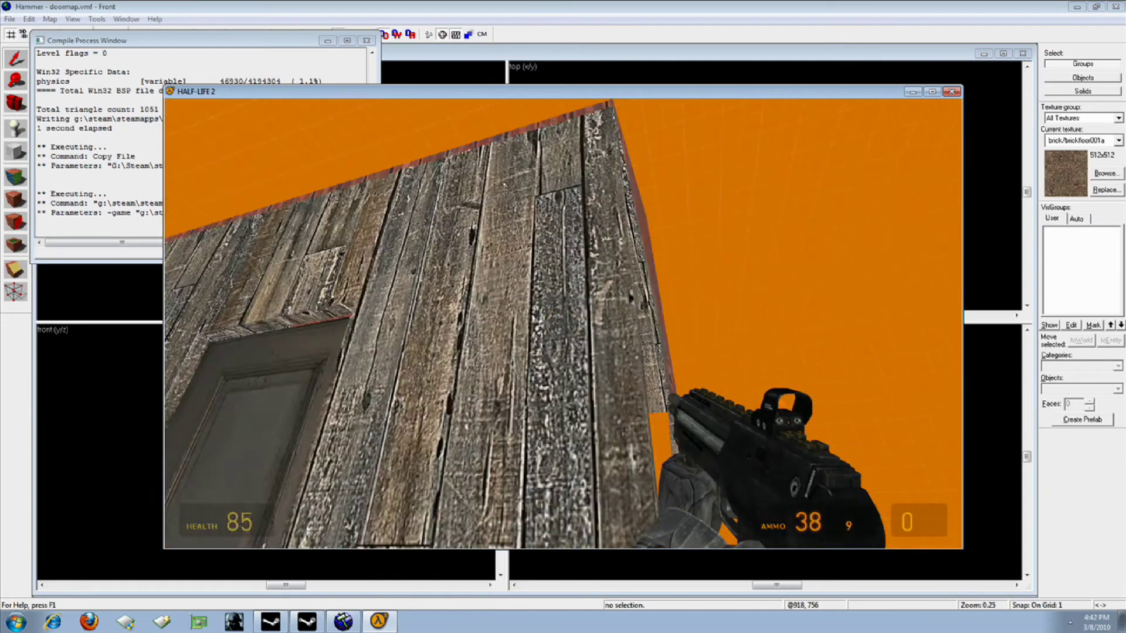
{"action": "left_click", "coordinate": [563, 325]}
{"action": "left_click", "coordinate": [563, 324]}
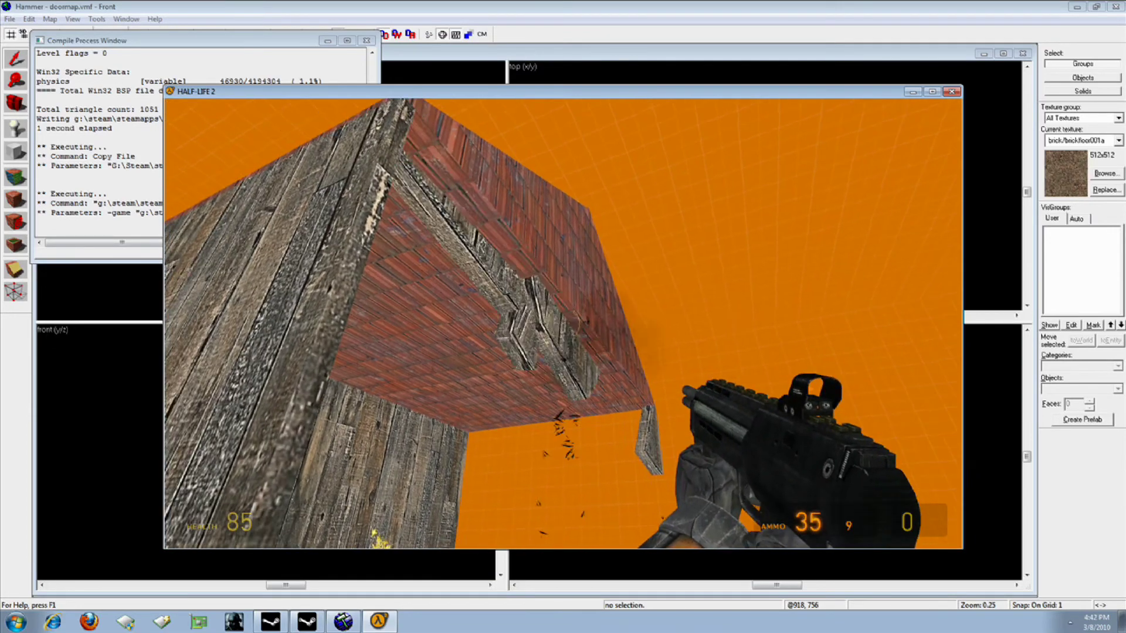
{"action": "left_click", "coordinate": [564, 324]}
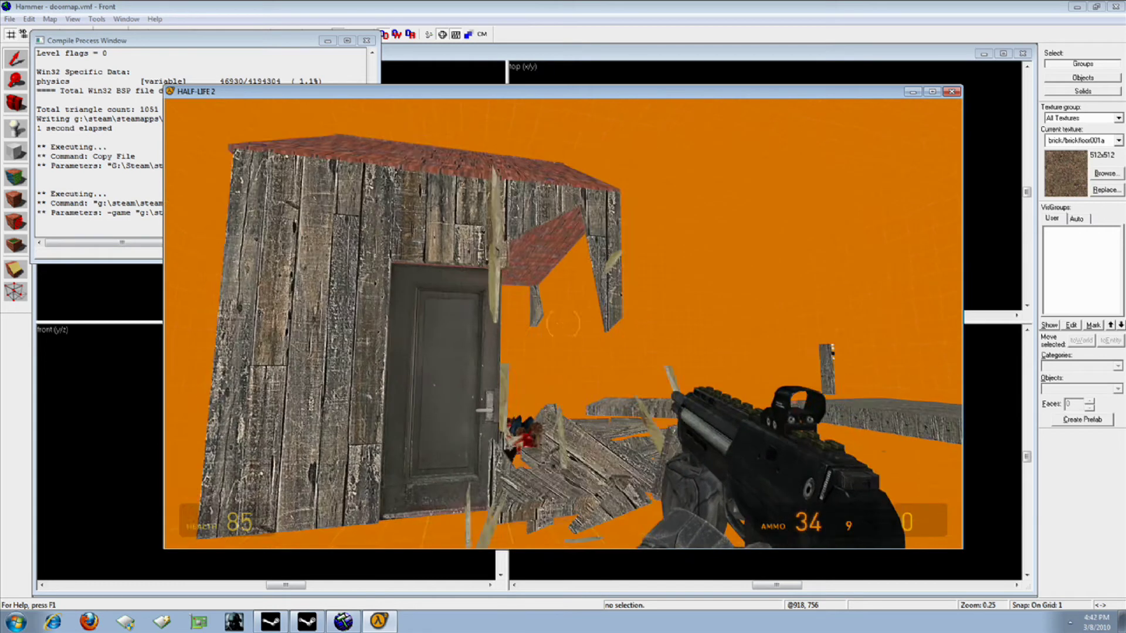
{"action": "left_click", "coordinate": [563, 324]}
{"action": "left_click", "coordinate": [563, 323]}
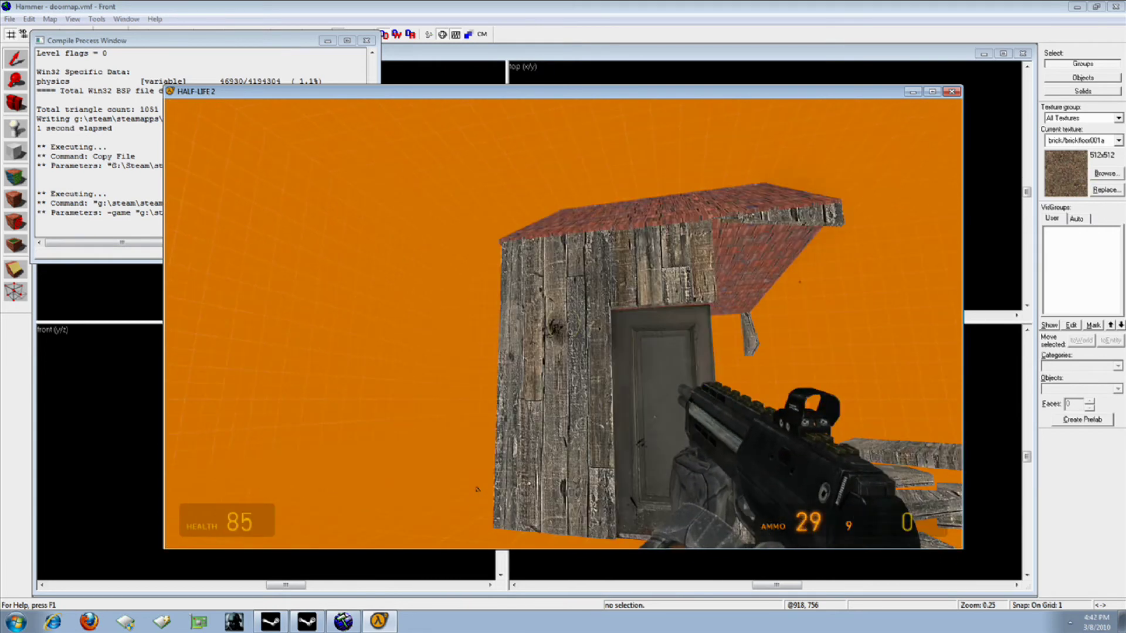
{"action": "left_click", "coordinate": [563, 324]}
{"action": "left_click", "coordinate": [563, 325]}
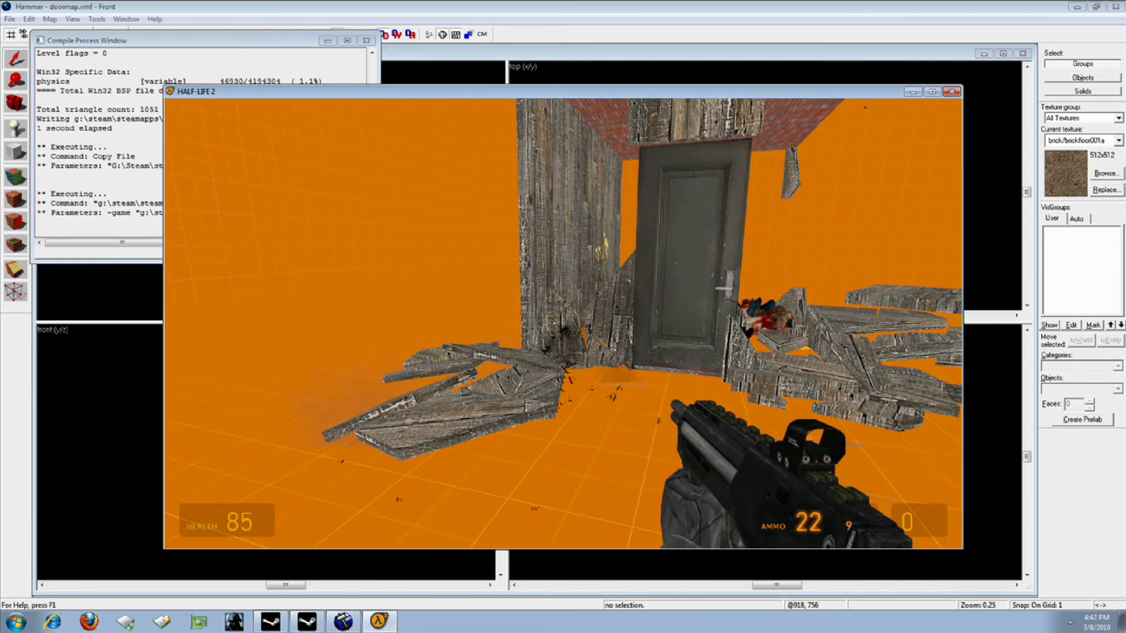
{"action": "left_click", "coordinate": [563, 324]}
{"action": "left_click", "coordinate": [563, 324]}
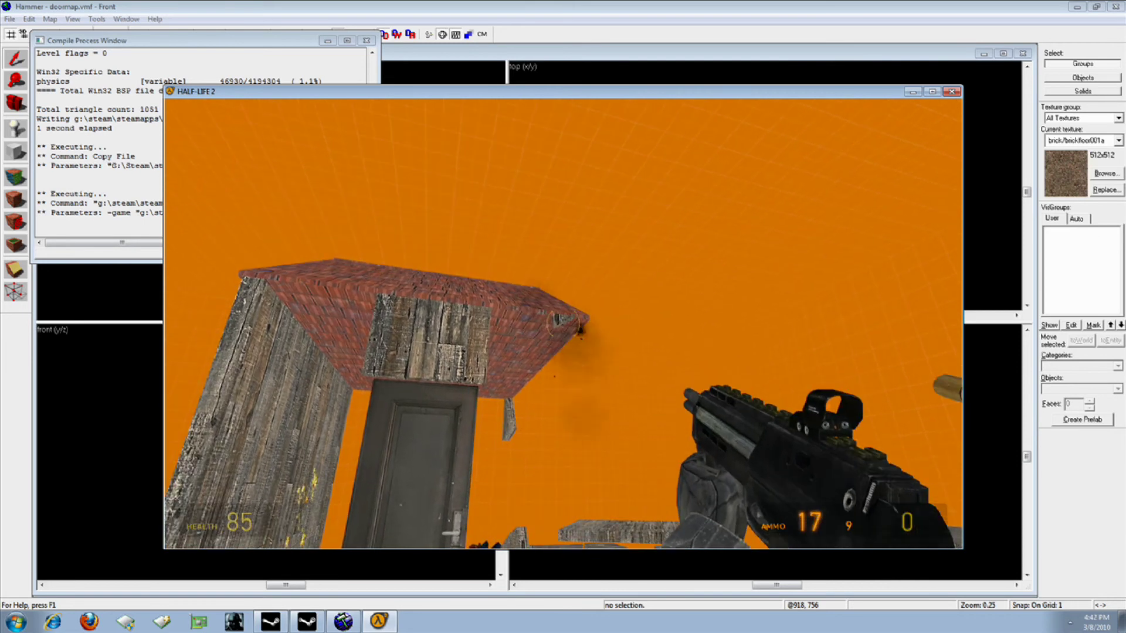
{"action": "left_click", "coordinate": [563, 324]}
{"action": "key", "text": "r"}
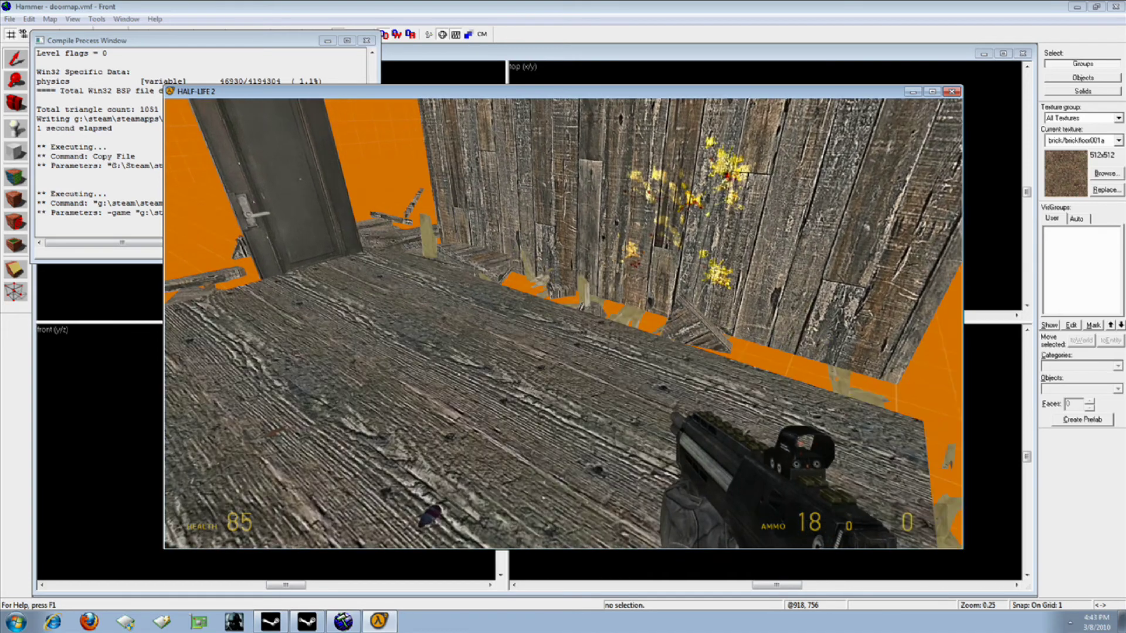
{"action": "left_click", "coordinate": [563, 323]}
Step: Quit Half-Life 2 and close the Compile Process Window
{"action": "key", "text": "Escape"}
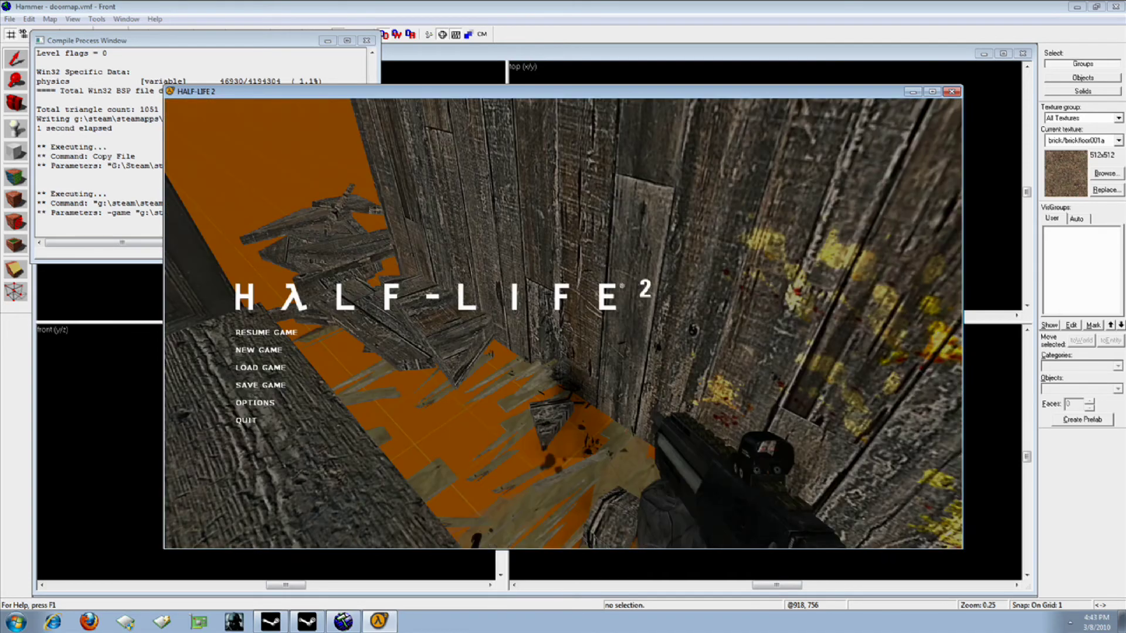
{"action": "left_click", "coordinate": [246, 421]}
{"action": "left_click", "coordinate": [516, 339]}
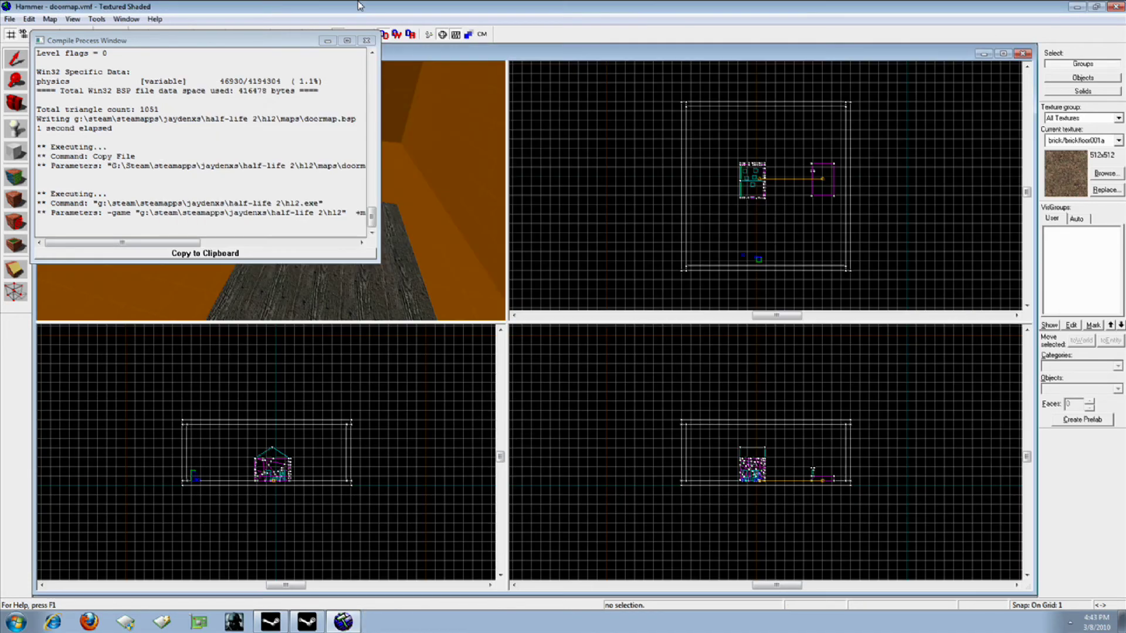
{"action": "left_click", "coordinate": [359, 42]}
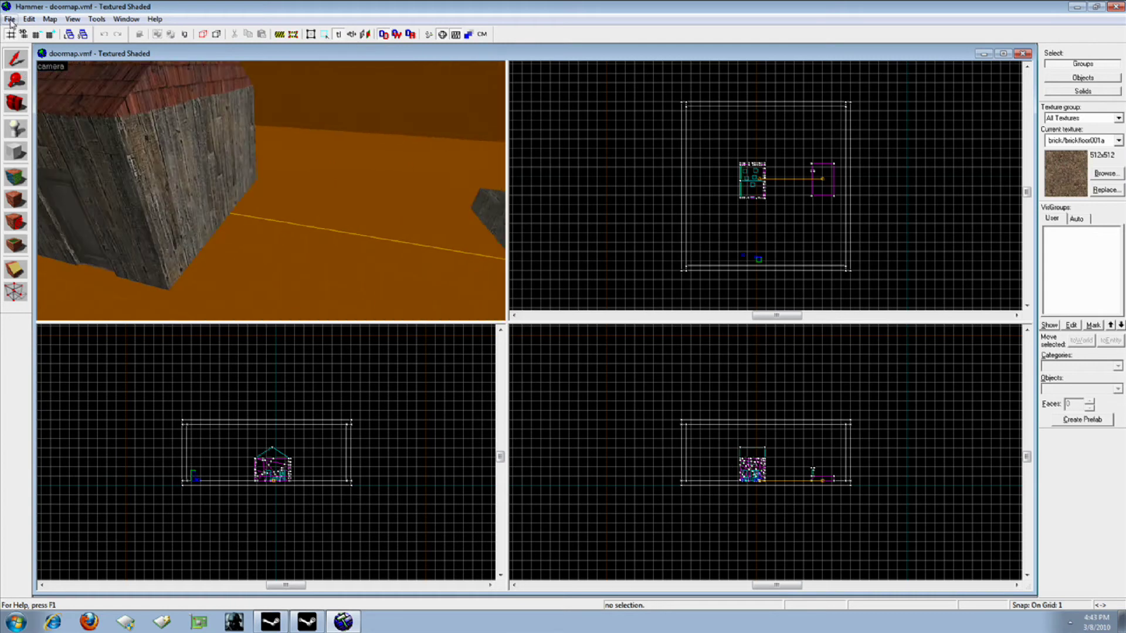
Step: Create a new empty map from the File menu
{"action": "left_click", "coordinate": [28, 19]}
{"action": "key", "text": "Left"}
{"action": "key", "text": "Right"}
{"action": "key", "text": "Left"}
{"action": "key", "text": "Right"}
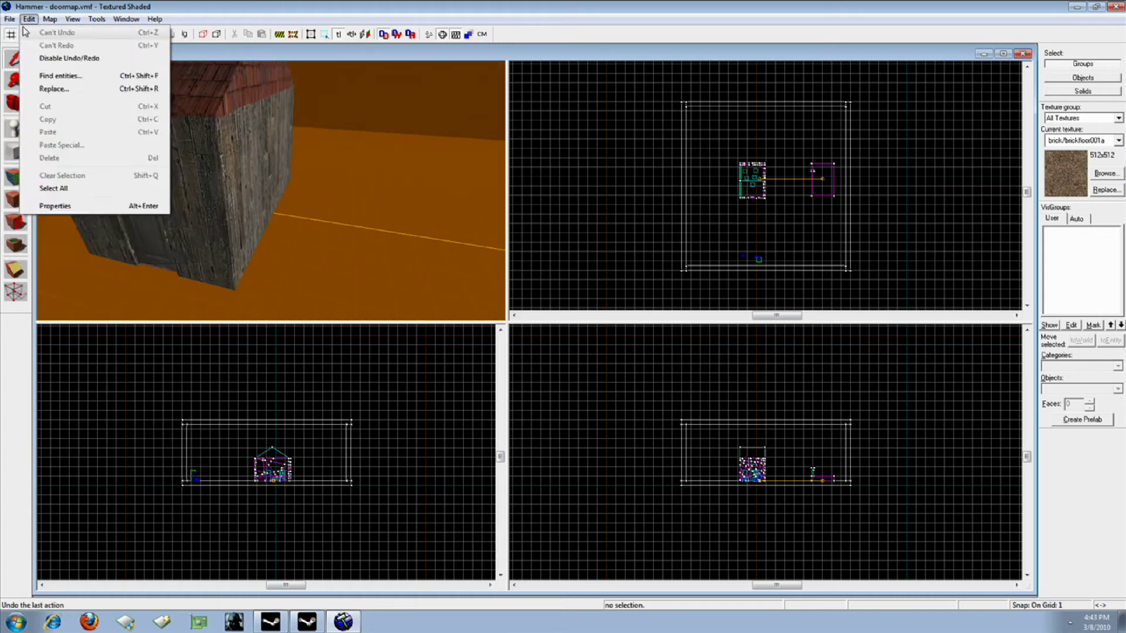
{"action": "key", "text": "Left"}
{"action": "left_click", "coordinate": [27, 32]}
Step: Draw a large square block brush with the grey measurement dev texture
{"action": "left_click", "coordinate": [20, 154]}
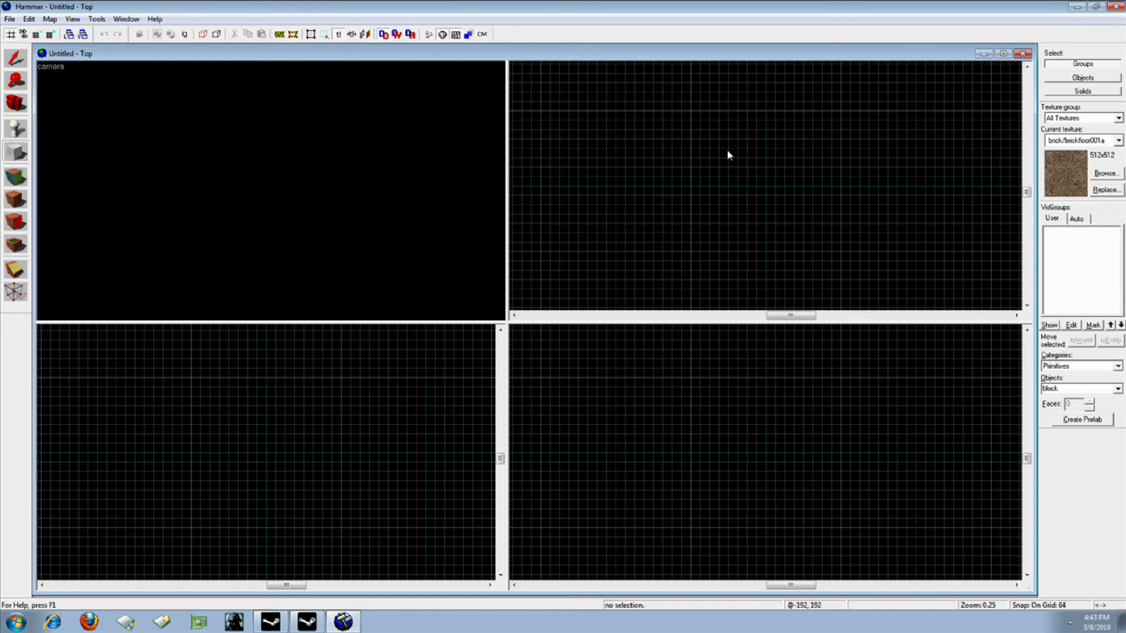
{"action": "left_click_drag", "start_coordinate": [534, 115], "coordinate": [705, 266]}
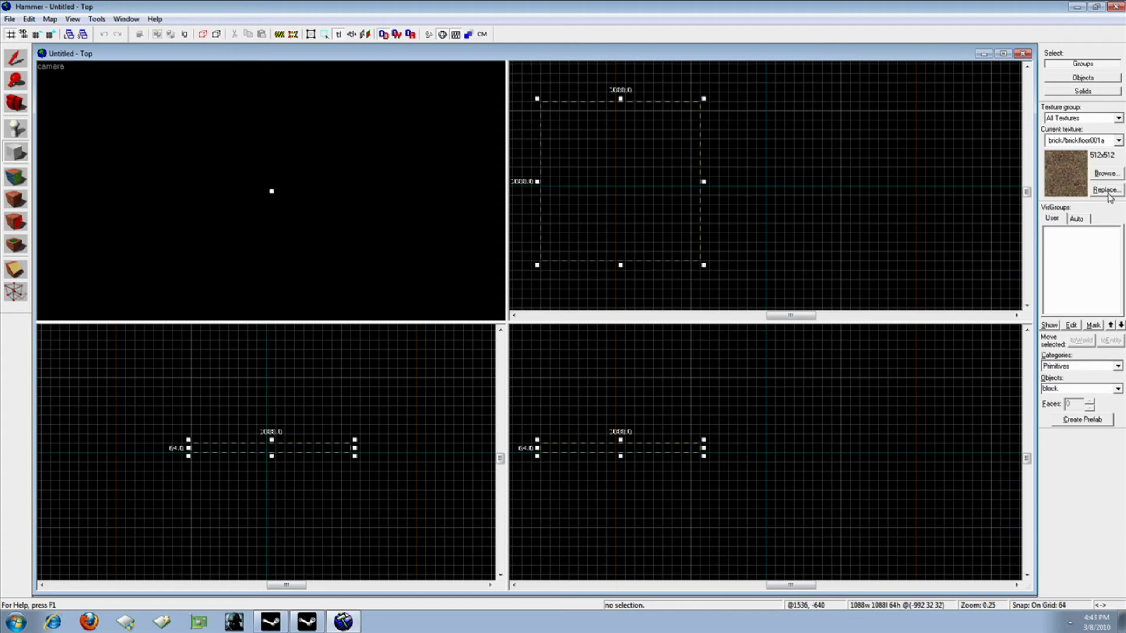
{"action": "left_click", "coordinate": [1104, 175]}
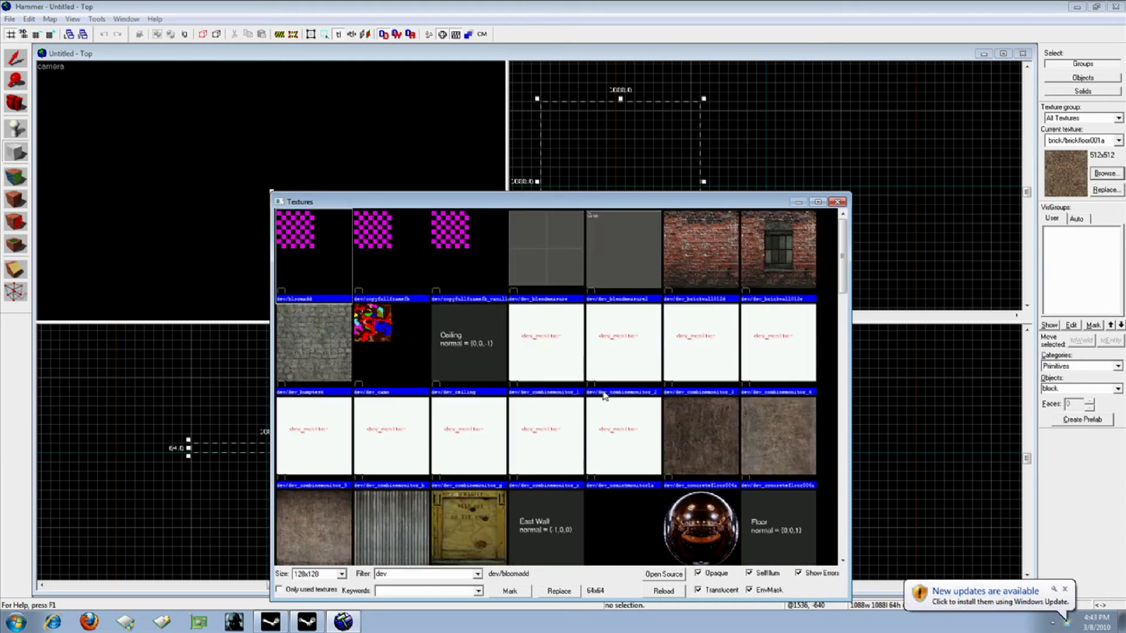
{"action": "double_click", "coordinate": [624, 261]}
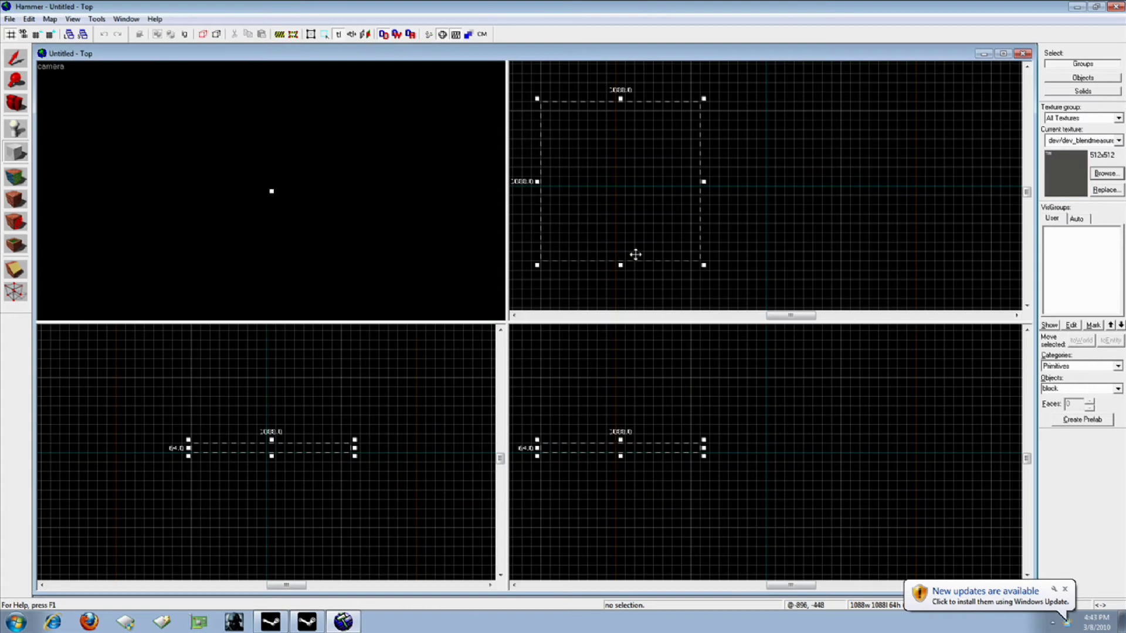
{"action": "key", "text": "Return"}
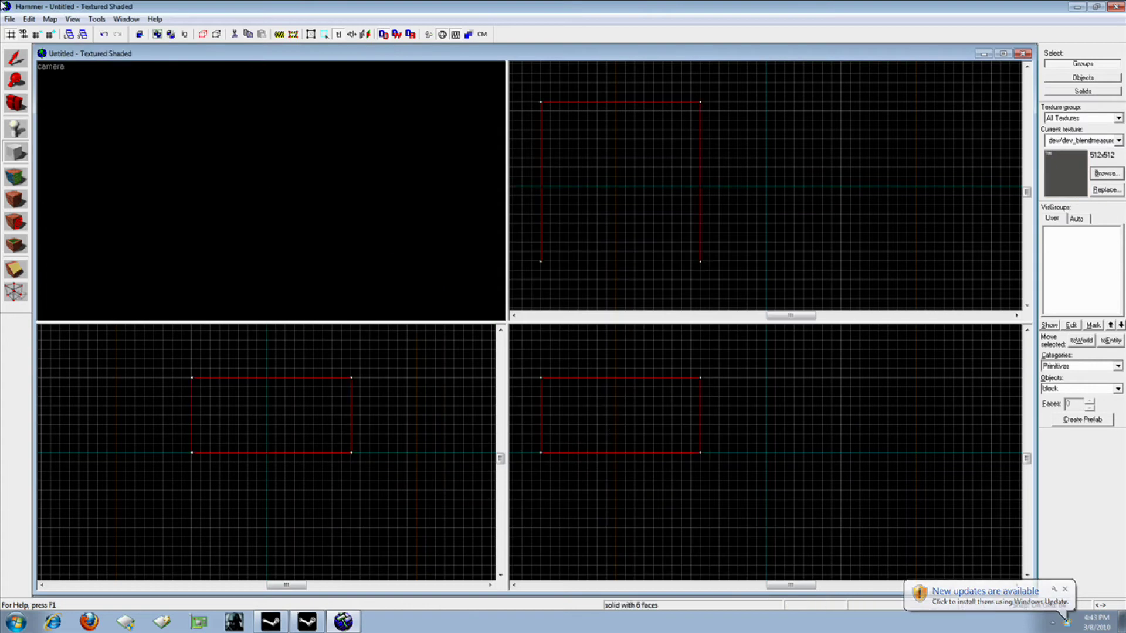
Step: Open and close the Entity Report from the Map menu
{"action": "left_click", "coordinate": [50, 19]}
{"action": "left_click", "coordinate": [80, 101]}
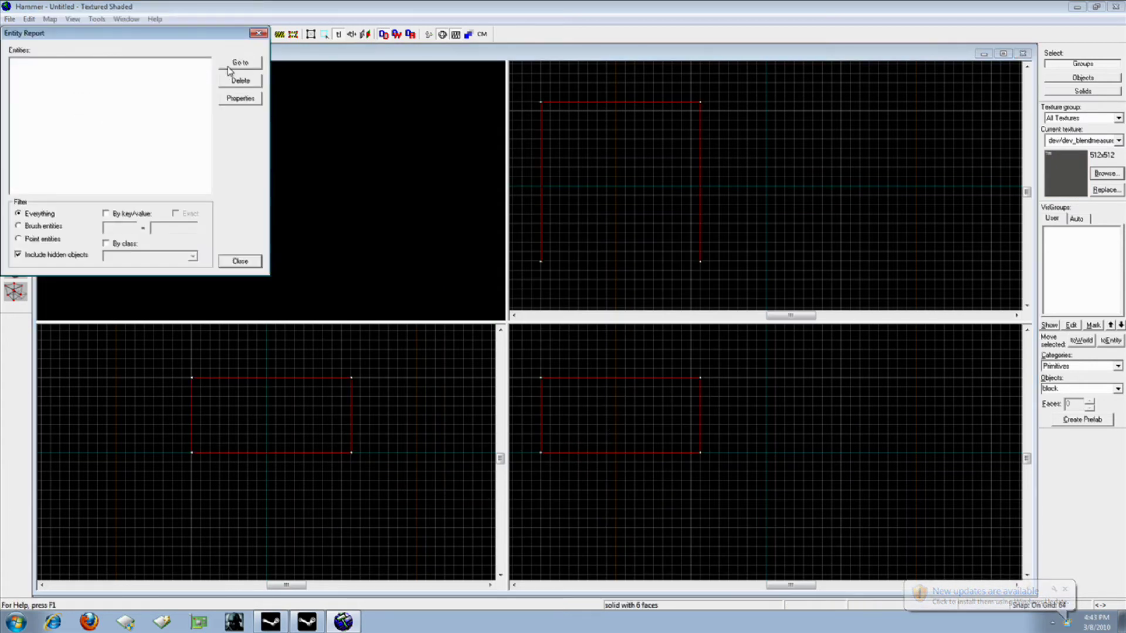
{"action": "left_click", "coordinate": [240, 262]}
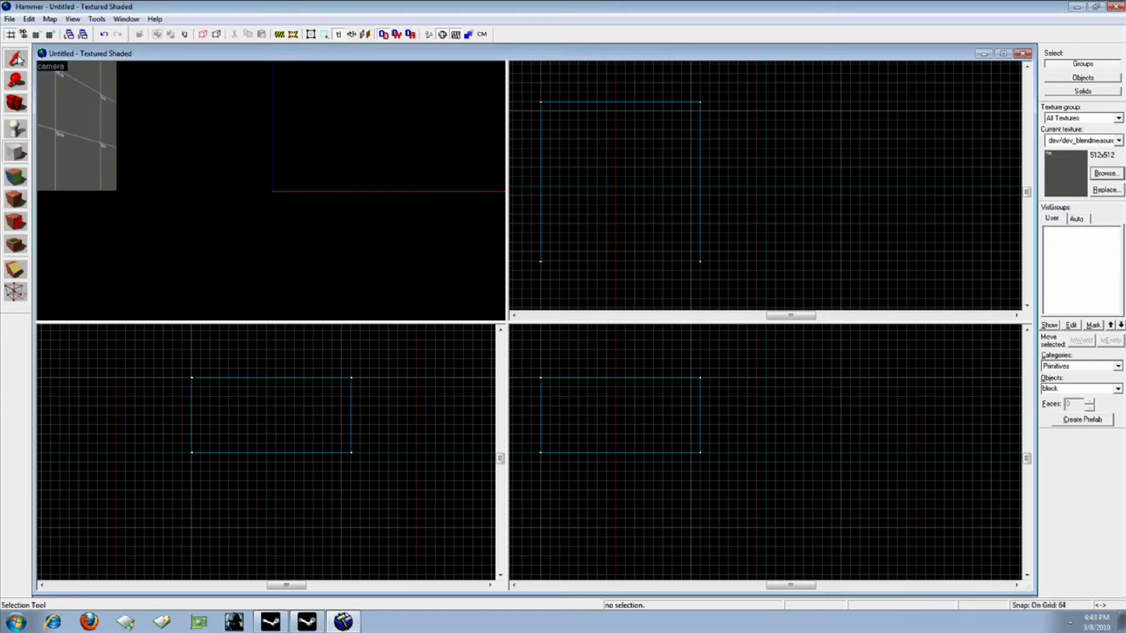
Step: Hollow the block into a room and look around it in the 3D view
{"action": "left_click", "coordinate": [97, 95]}
{"action": "key", "text": "ctrl+h"}
{"action": "key", "text": "Return"}
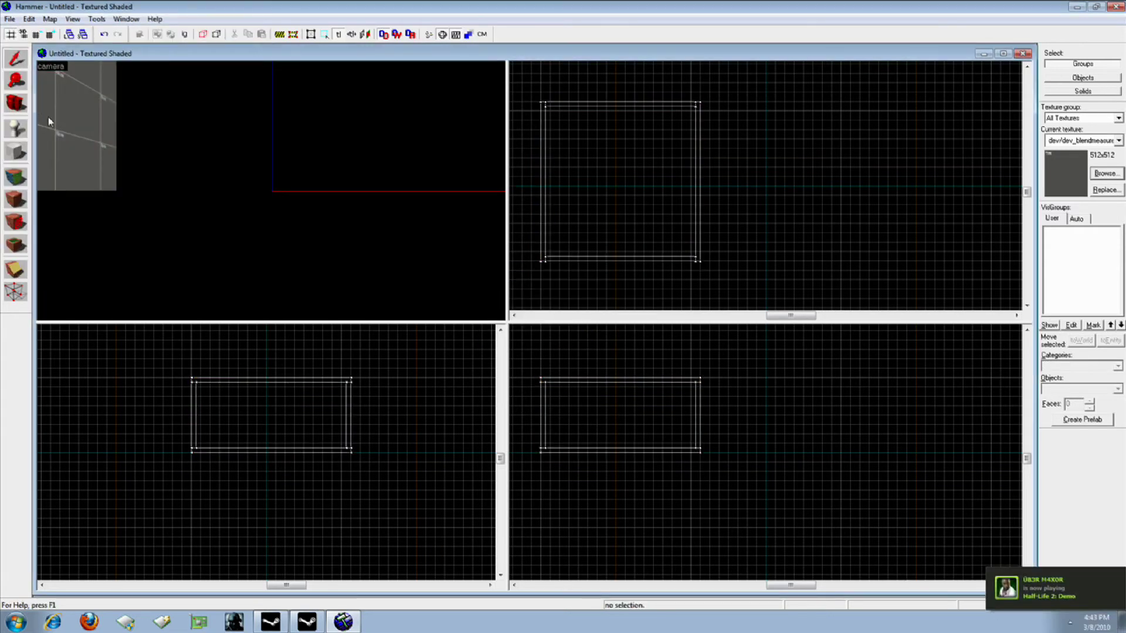
{"action": "key", "text": "z"}
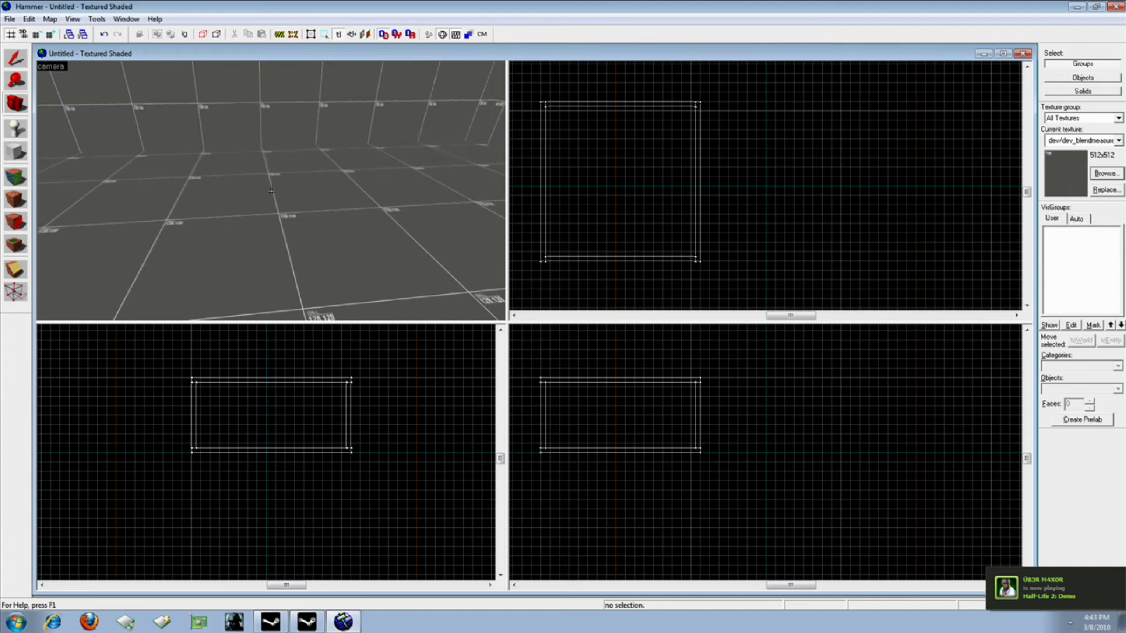
{"action": "key", "text": "z"}
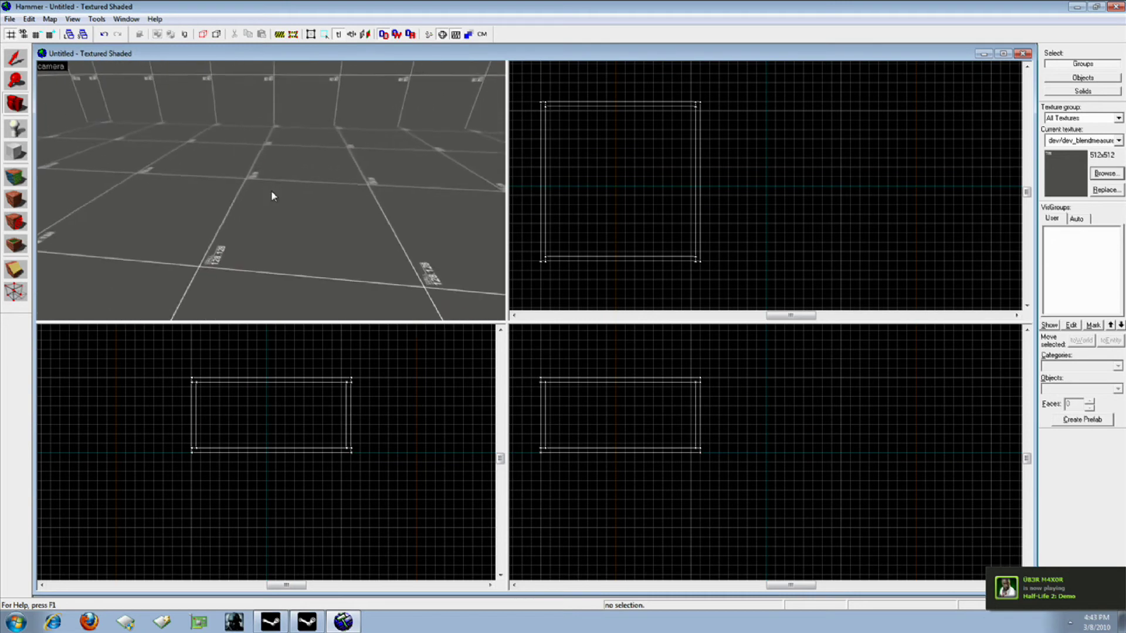
{"action": "left_click", "coordinate": [18, 154]}
{"action": "scroll", "coordinate": [581, 423], "scroll_direction": "up", "scroll_amount": 2}
{"action": "scroll", "coordinate": [607, 454], "scroll_direction": "up", "scroll_amount": 3}
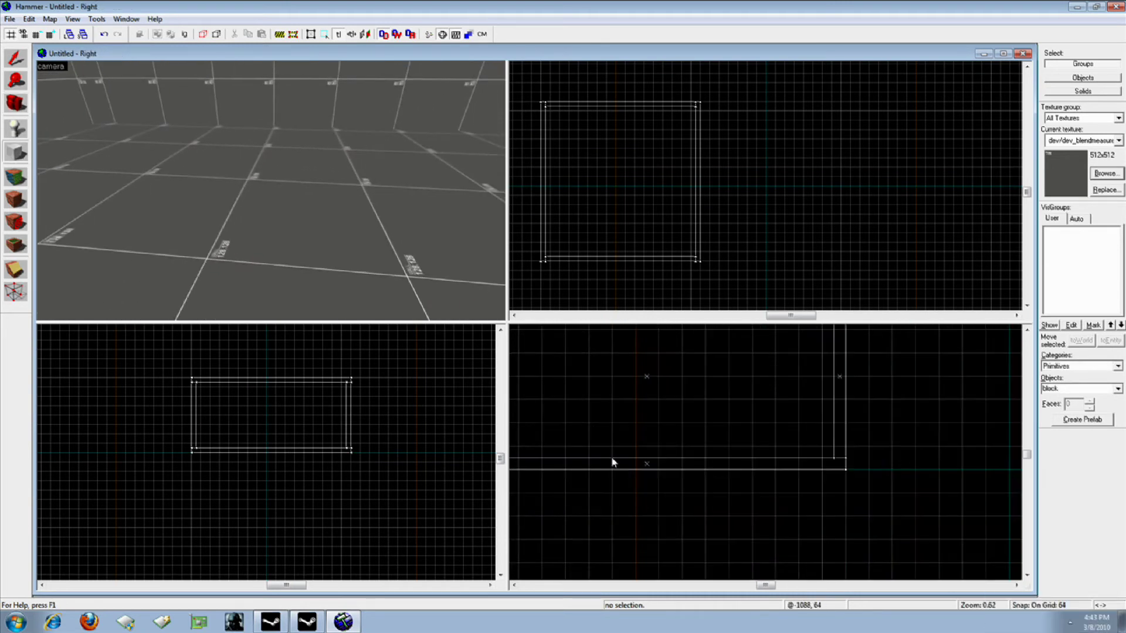
Step: Sketch a box inside the room on a finer grid and shorten it in the Top view
{"action": "mouse_move", "coordinate": [607, 453]}
{"action": "left_mouse_down"}
{"action": "mouse_move", "coordinate": [640, 418]}
{"action": "mouse_move", "coordinate": [642, 443]}
{"action": "mouse_move", "coordinate": [642, 423]}
{"action": "mouse_move", "coordinate": [630, 426]}
{"action": "left_mouse_up"}
{"action": "key", "text": "bracketleft"}
{"action": "key", "text": "bracketleft"}
{"action": "key", "text": "bracketleft"}
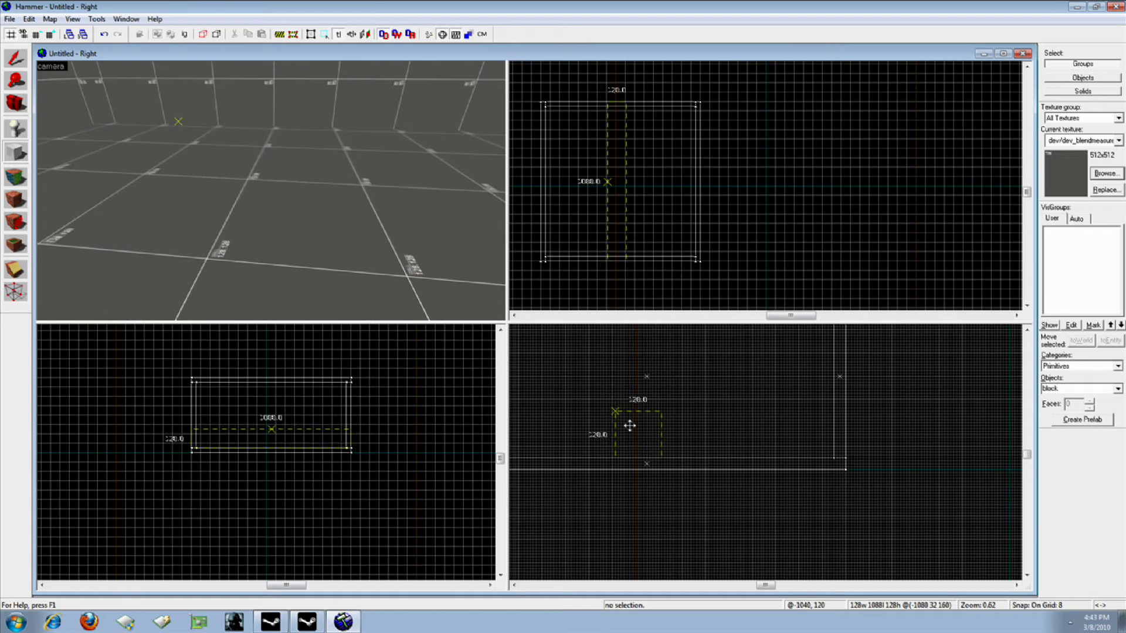
{"action": "key", "text": "Down"}
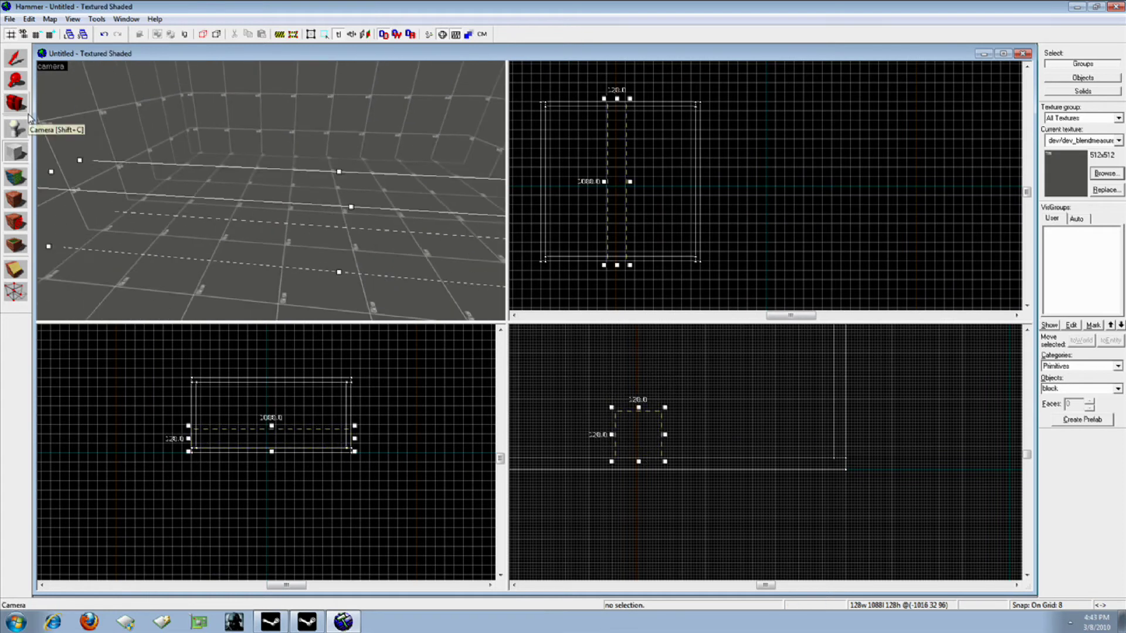
{"action": "key", "text": "Right"}
{"action": "left_click_drag", "start_coordinate": [617, 264], "coordinate": [622, 172]}
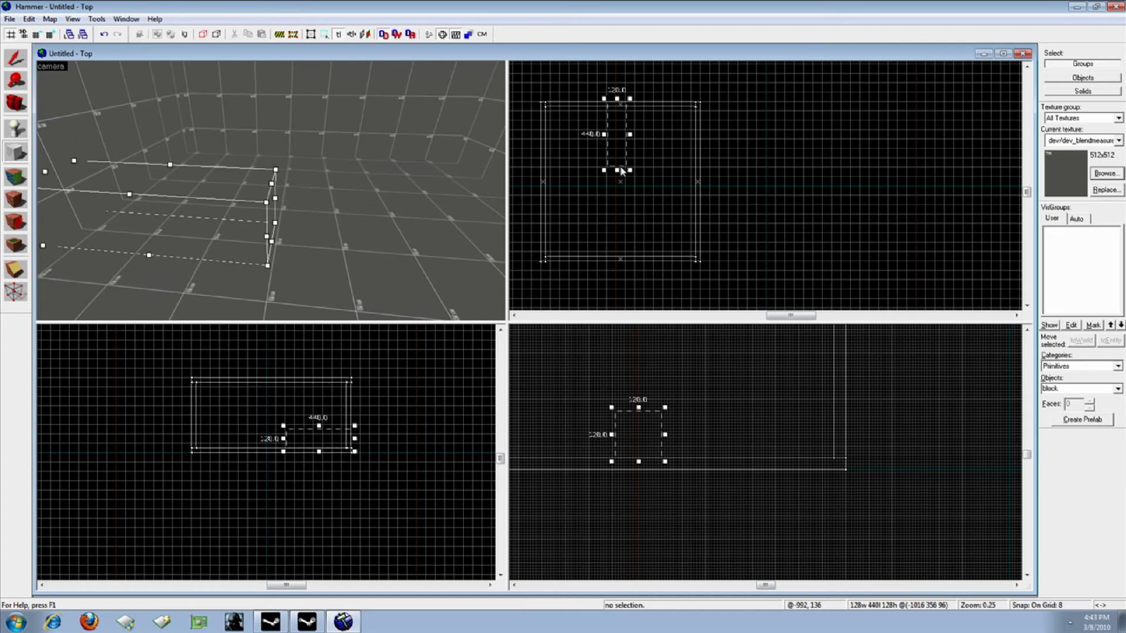
{"action": "left_click_drag", "start_coordinate": [615, 95], "coordinate": [617, 146]}
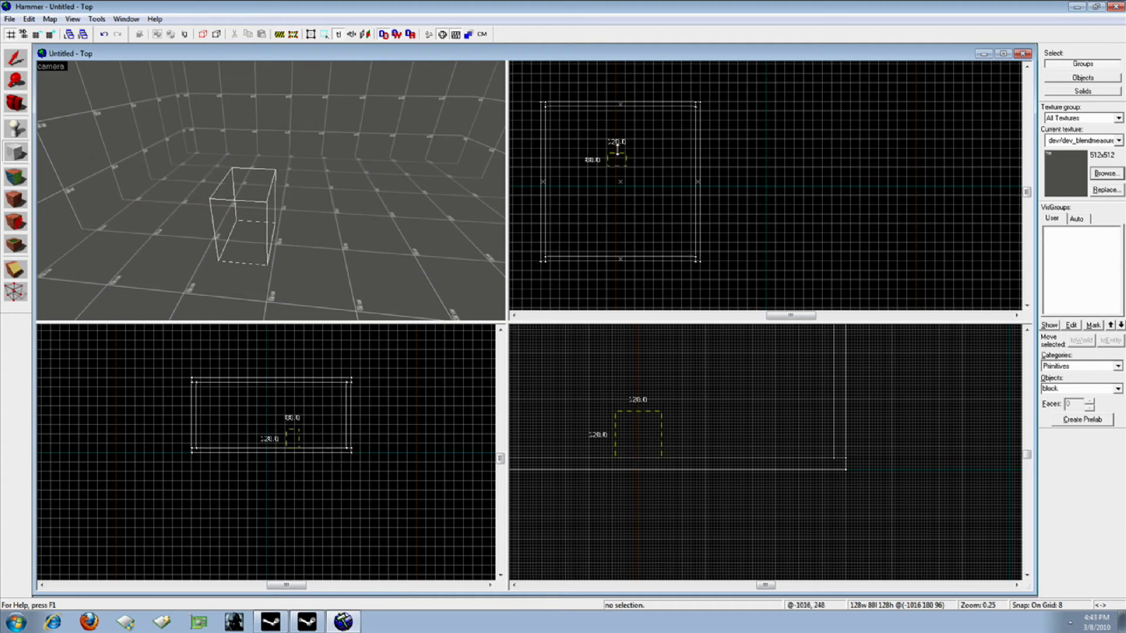
{"action": "key", "text": "Return"}
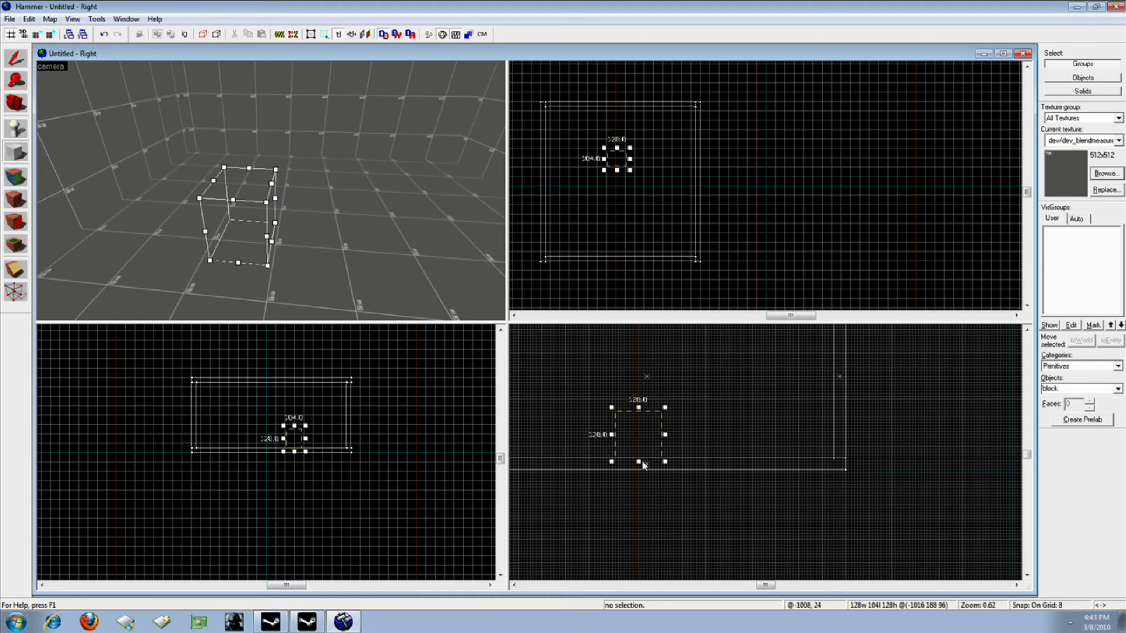
Step: Lower the box to 104 tall and thin it into a 16-thick wall slab
{"action": "left_click_drag", "start_coordinate": [644, 467], "coordinate": [645, 439]}
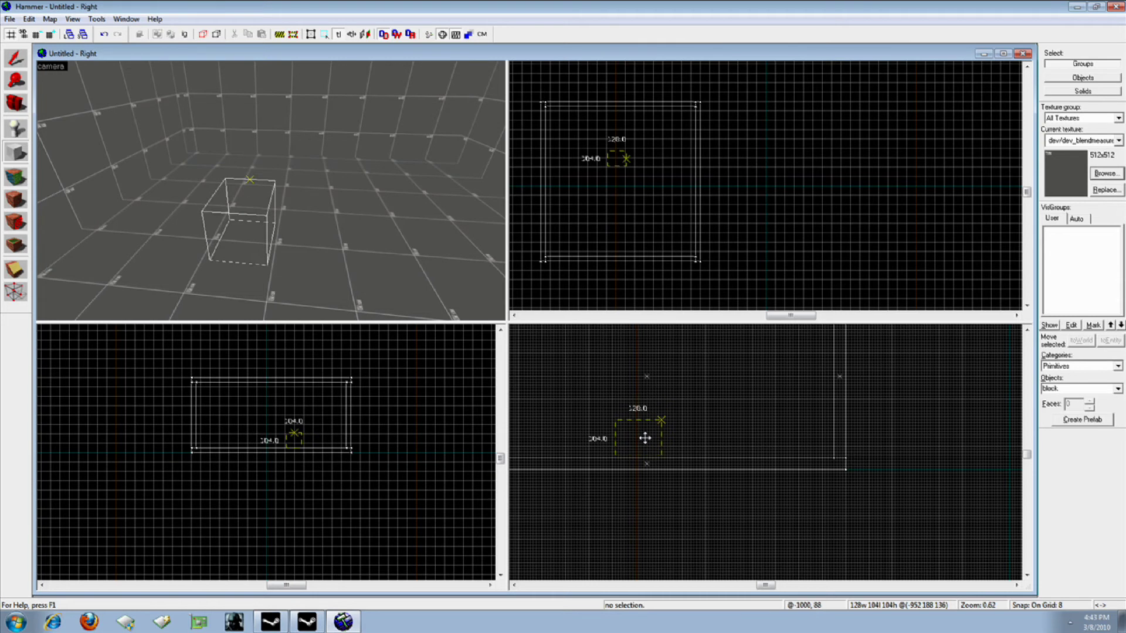
{"action": "key", "text": "Return"}
{"action": "key", "text": "Return"}
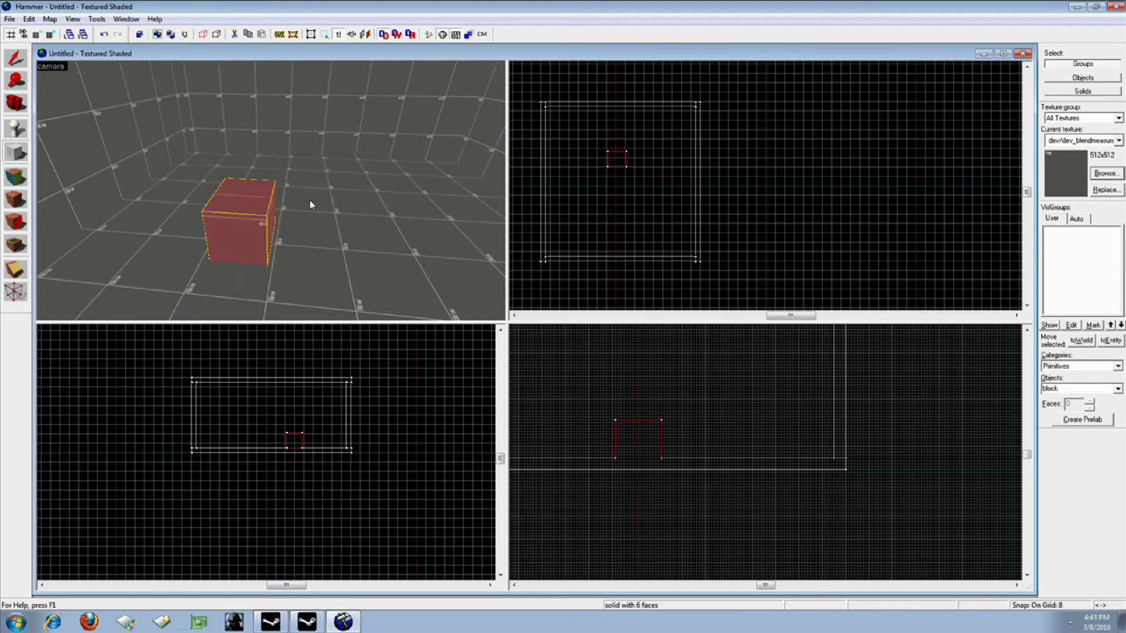
{"action": "key", "text": "shift+s"}
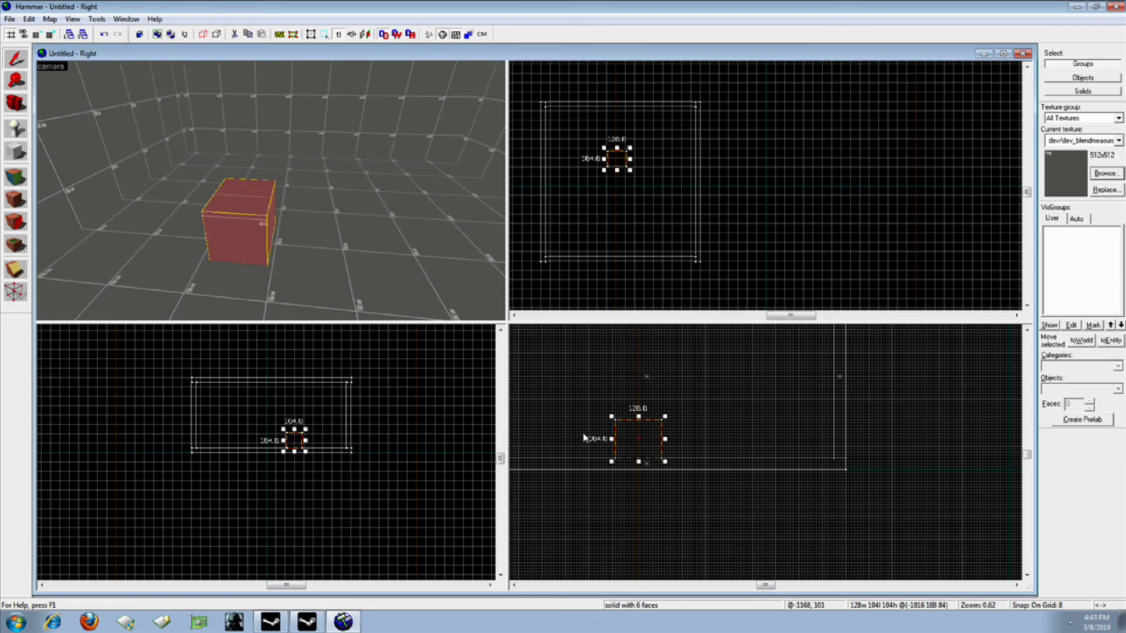
{"action": "left_click_drag", "start_coordinate": [623, 172], "coordinate": [614, 159]}
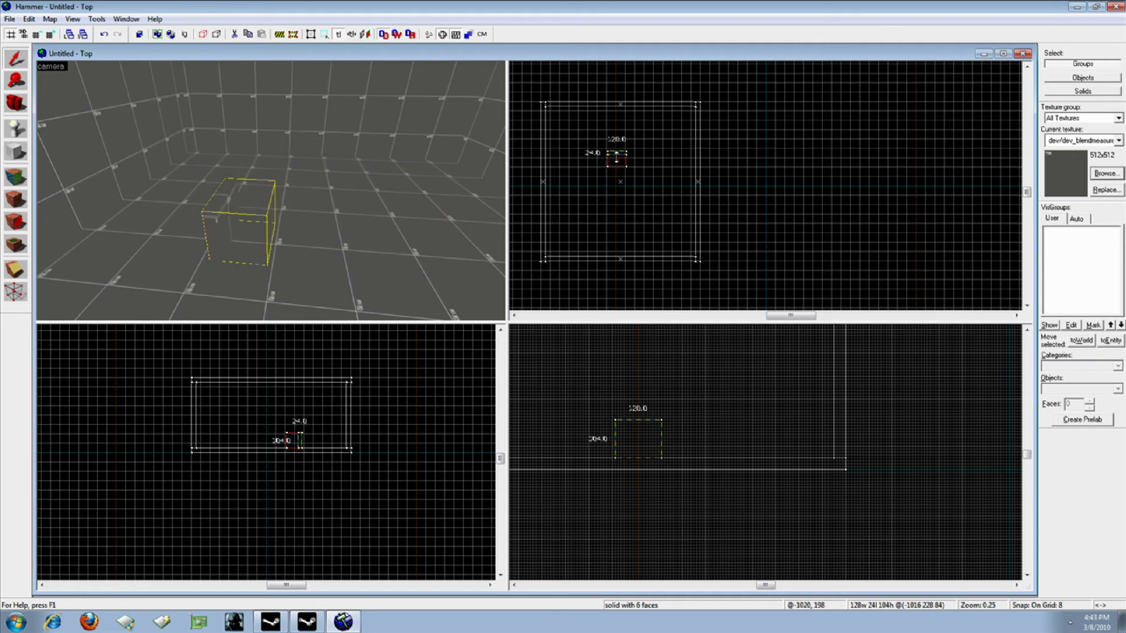
{"action": "key", "text": "z"}
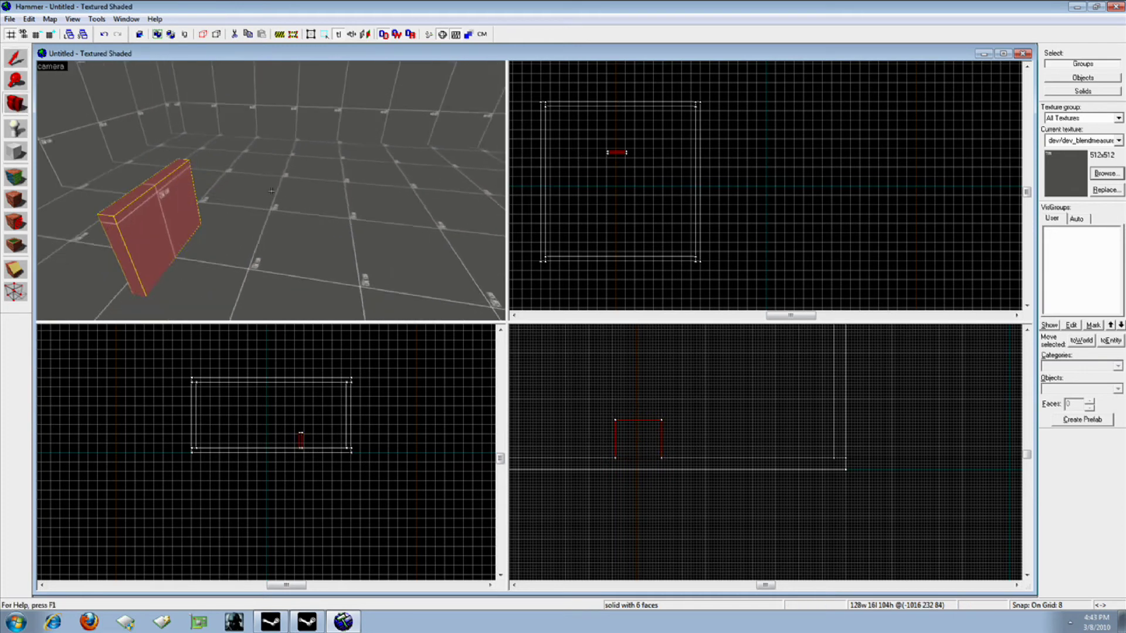
{"action": "key", "text": "w"}
{"action": "key", "text": "z"}
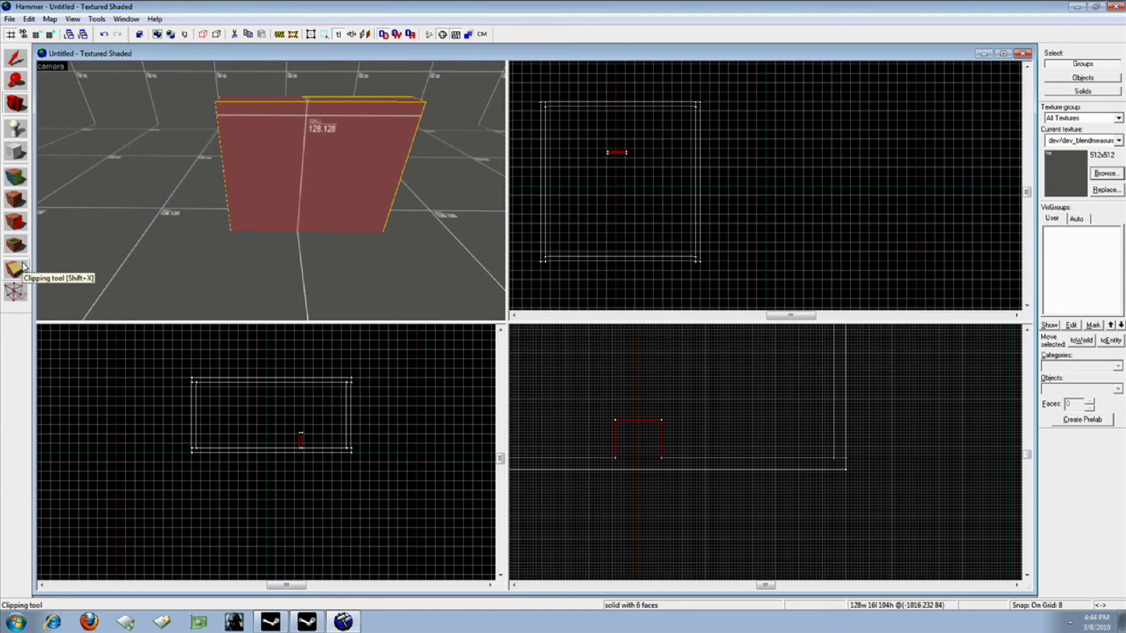
Step: Set the Clipping tool to keep both halves and make the first diagonal cut
{"action": "left_click", "coordinate": [24, 262]}
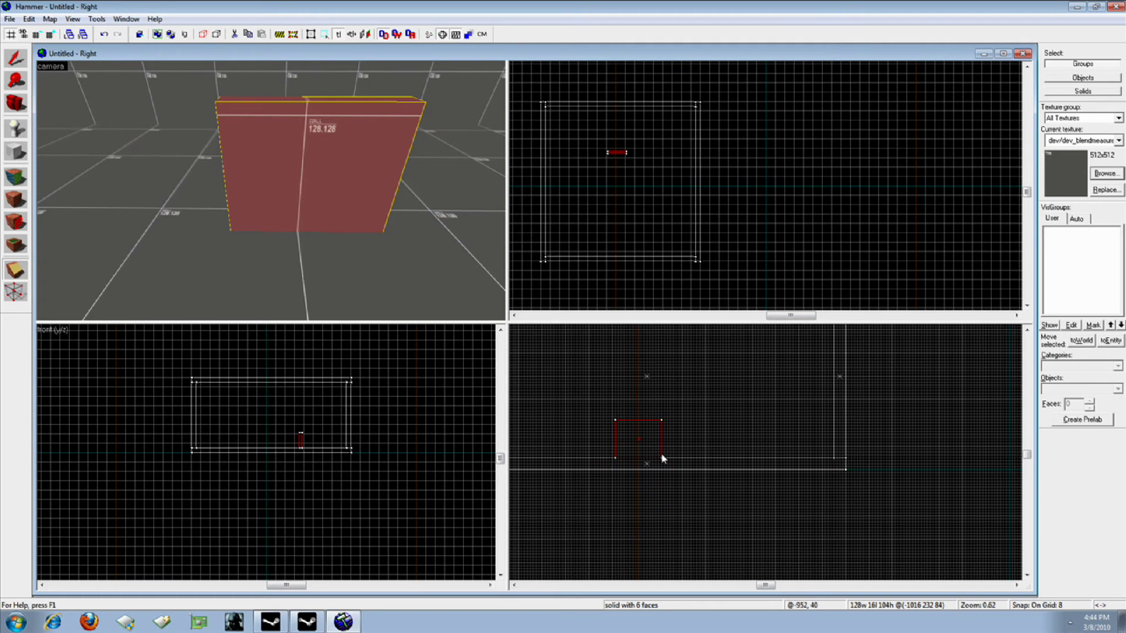
{"action": "scroll", "coordinate": [601, 441], "scroll_direction": "up", "scroll_amount": 2}
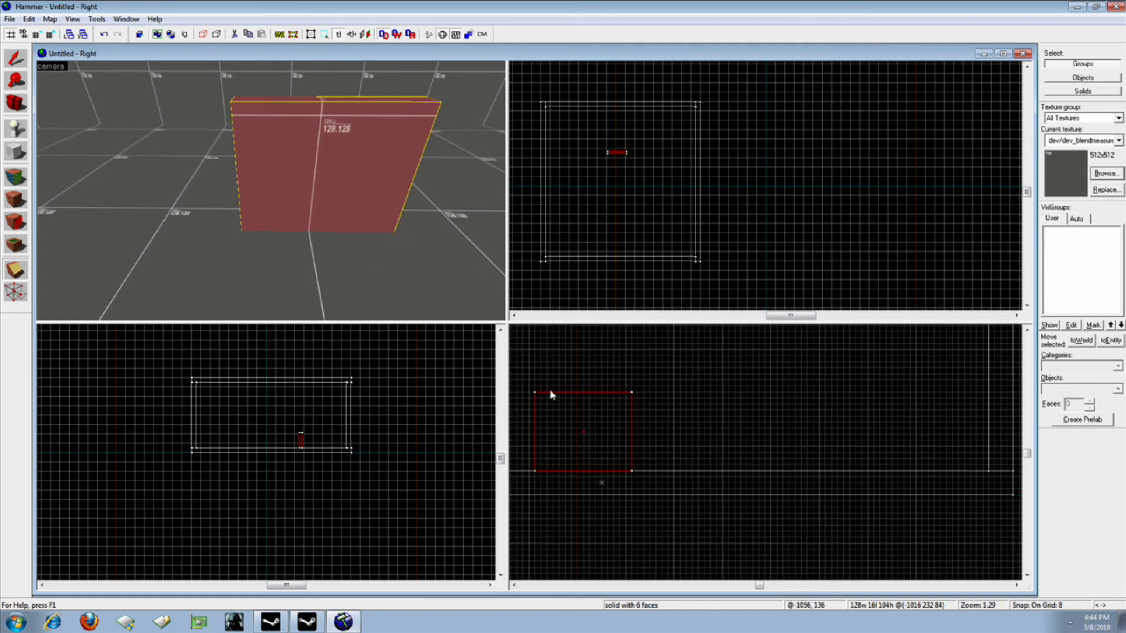
{"action": "mouse_move", "coordinate": [588, 421]}
{"action": "left_mouse_down"}
{"action": "mouse_move", "coordinate": [702, 423]}
{"action": "mouse_move", "coordinate": [713, 474]}
{"action": "left_mouse_up"}
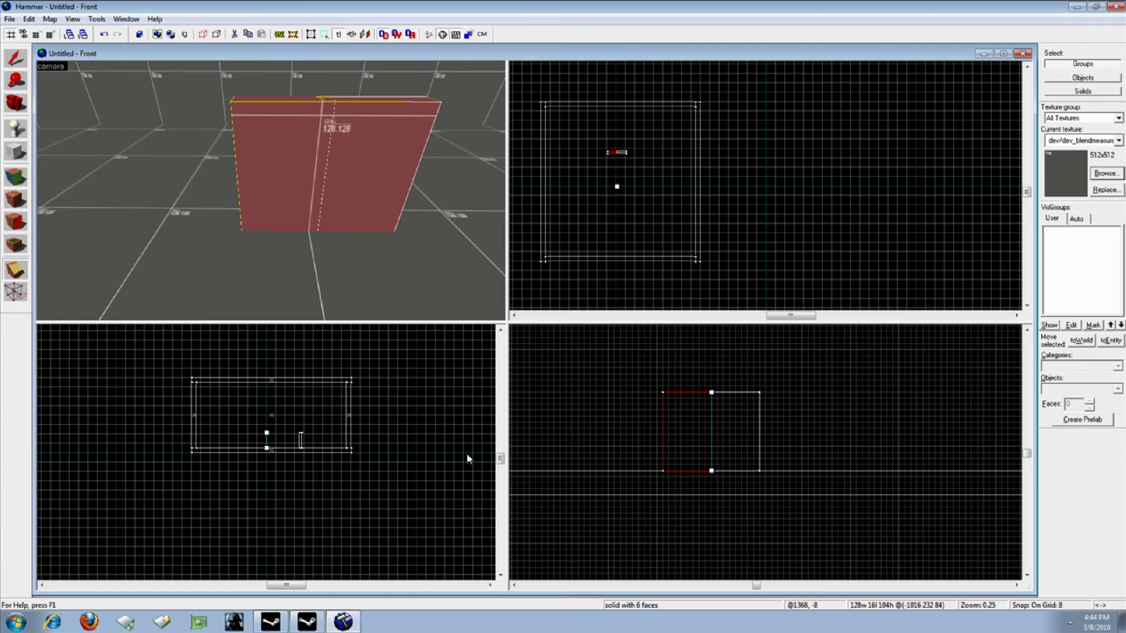
{"action": "left_click", "coordinate": [15, 271]}
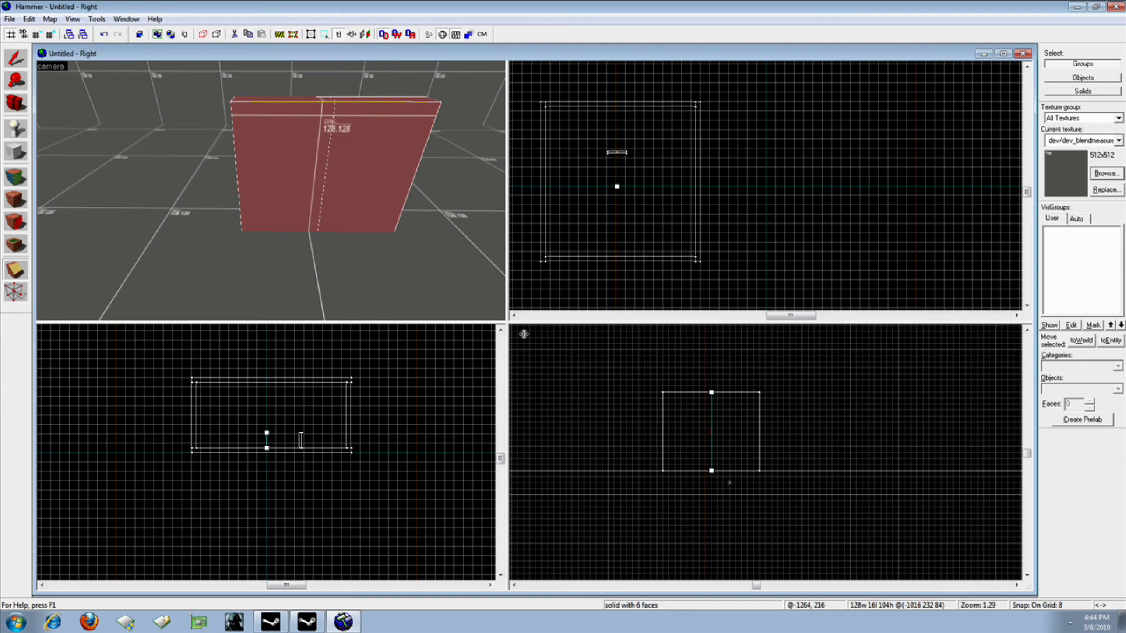
{"action": "left_click_drag", "start_coordinate": [711, 392], "coordinate": [760, 393]}
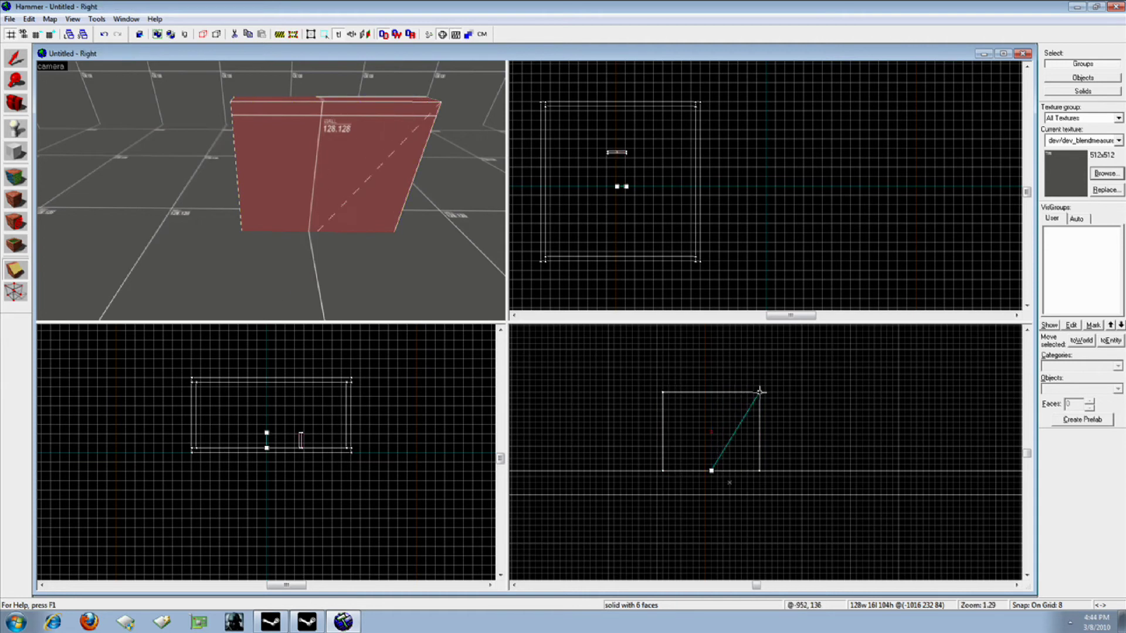
{"action": "key", "text": "Return"}
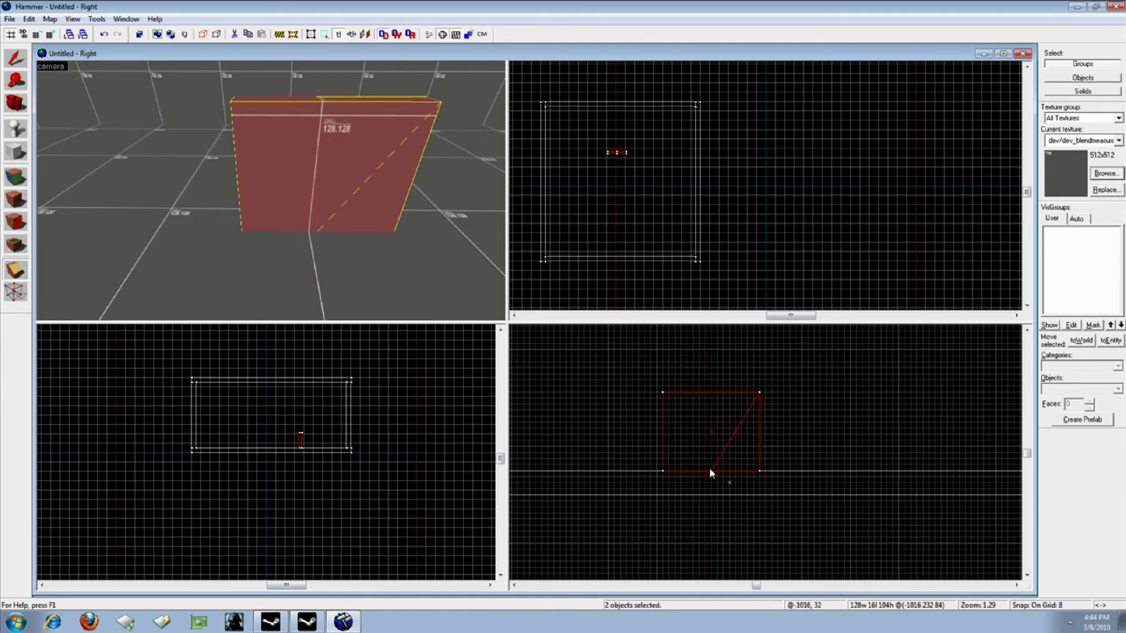
Step: Make three more crossing clip cuts, splitting the wall into nine pieces
{"action": "left_click_drag", "start_coordinate": [711, 471], "coordinate": [686, 393]}
{"action": "key", "text": "Return"}
{"action": "left_click_drag", "start_coordinate": [662, 472], "coordinate": [731, 396]}
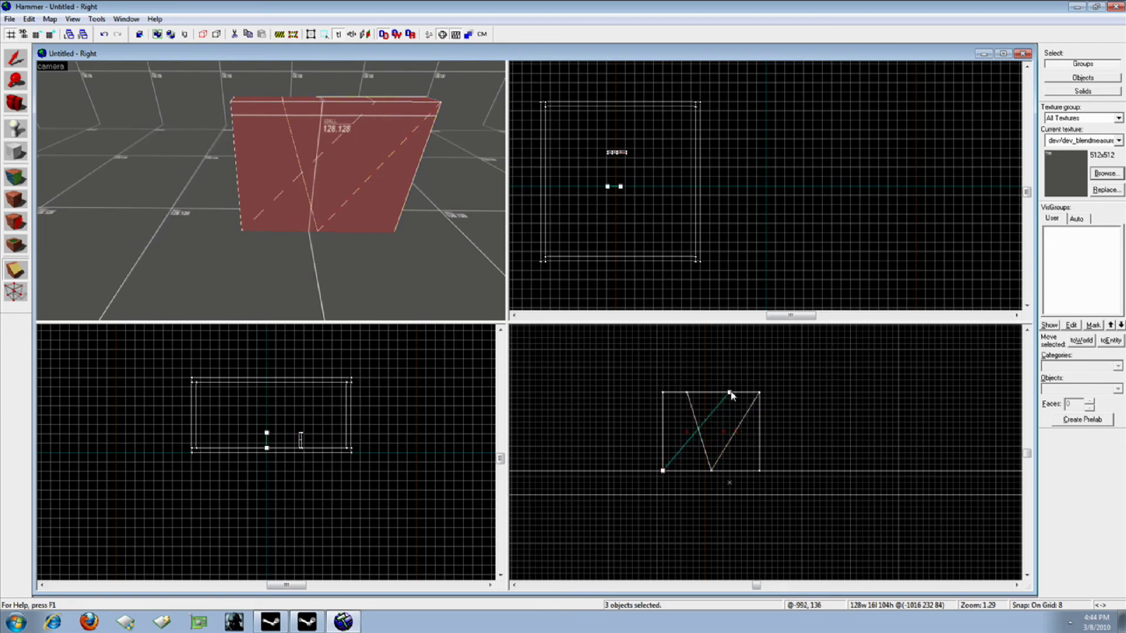
{"action": "key", "text": "Return"}
{"action": "left_click_drag", "start_coordinate": [754, 465], "coordinate": [665, 430]}
{"action": "key", "text": "Return"}
Step: Make two final diagonal cuts, bringing the wall to seventeen pieces
{"action": "left_click_drag", "start_coordinate": [686, 470], "coordinate": [662, 393]}
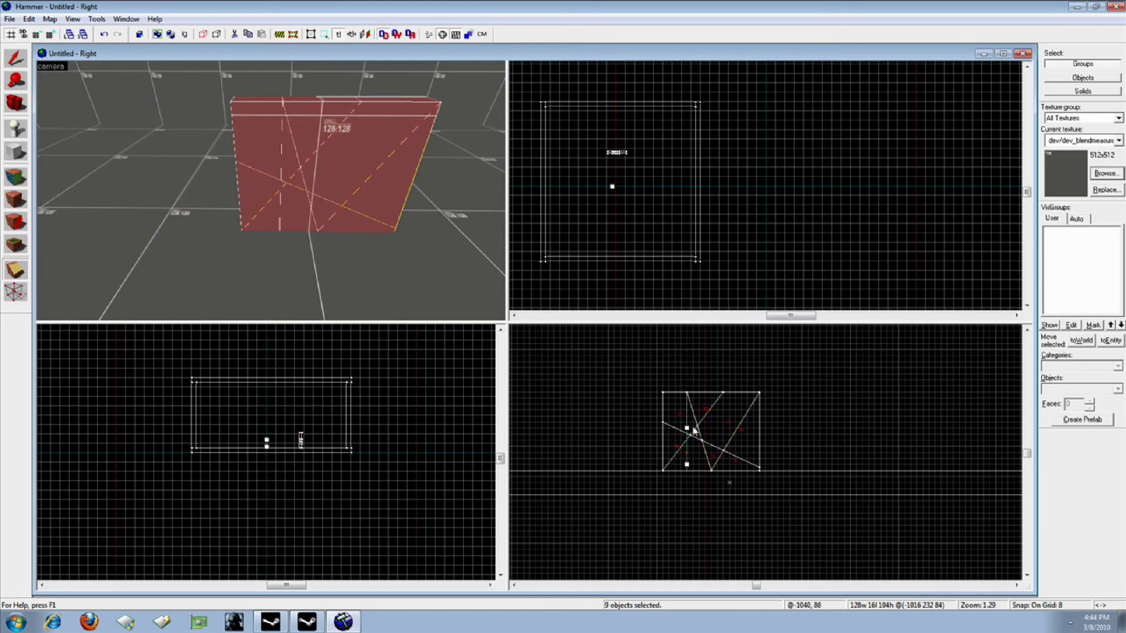
{"action": "key", "text": "Return"}
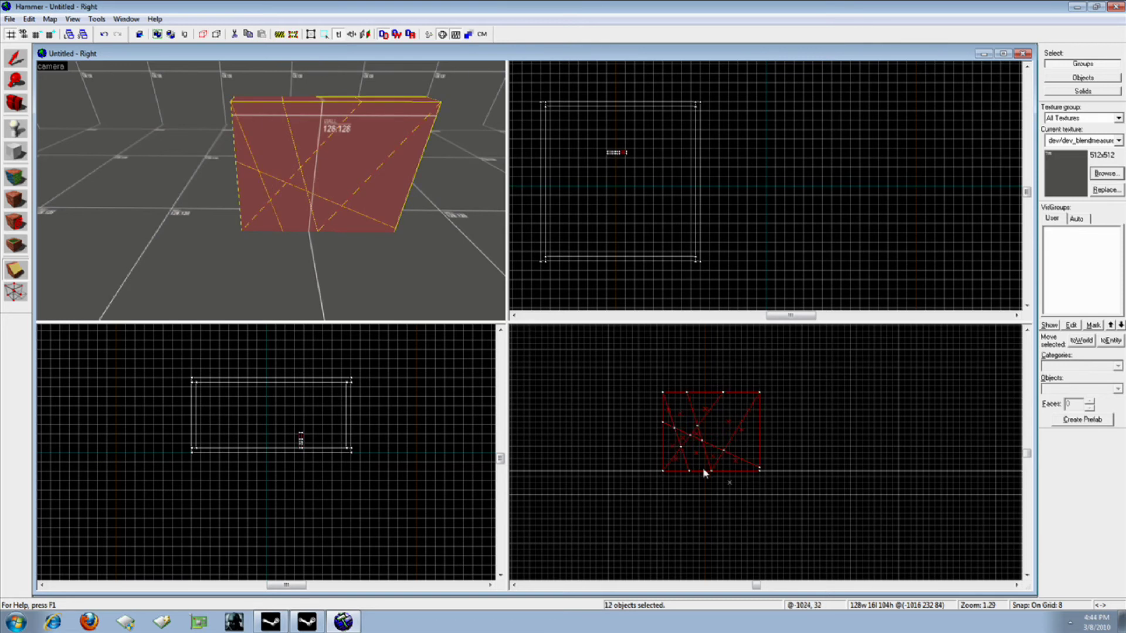
{"action": "mouse_move", "coordinate": [754, 470]}
{"action": "left_mouse_down"}
{"action": "mouse_move", "coordinate": [698, 400]}
{"action": "mouse_move", "coordinate": [662, 442]}
{"action": "mouse_move", "coordinate": [682, 397]}
{"action": "left_mouse_up"}
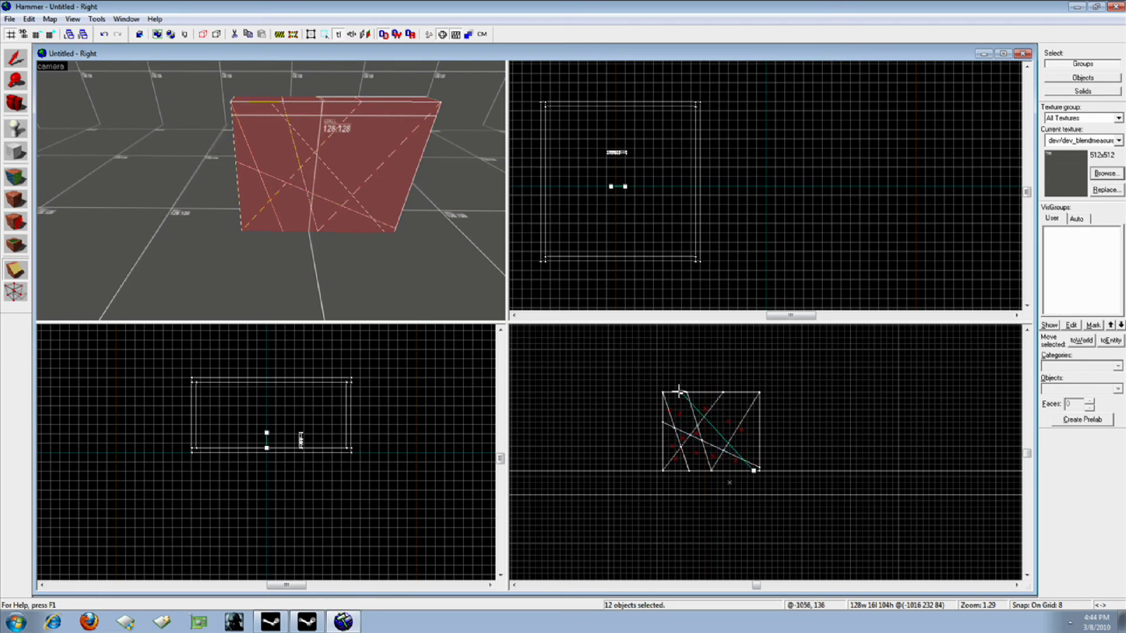
{"action": "key", "text": "Return"}
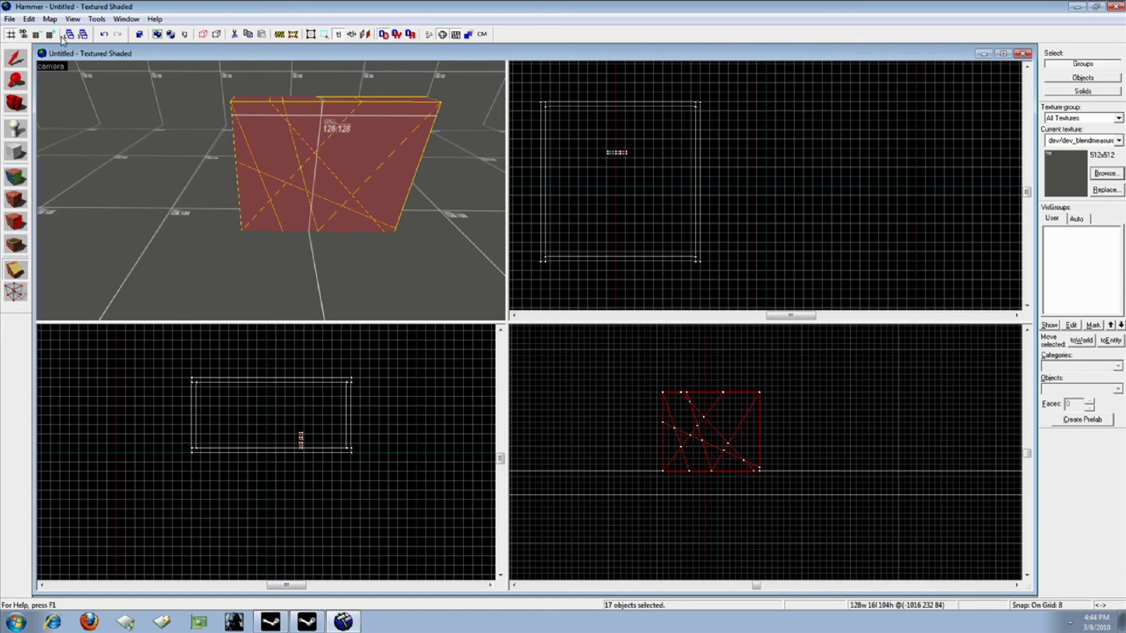
Step: Select a small wall piece and tie it to a func_detail entity with Ctrl+T
{"action": "key", "text": "shift+s"}
{"action": "left_click", "coordinate": [824, 180]}
{"action": "left_click", "coordinate": [281, 117]}
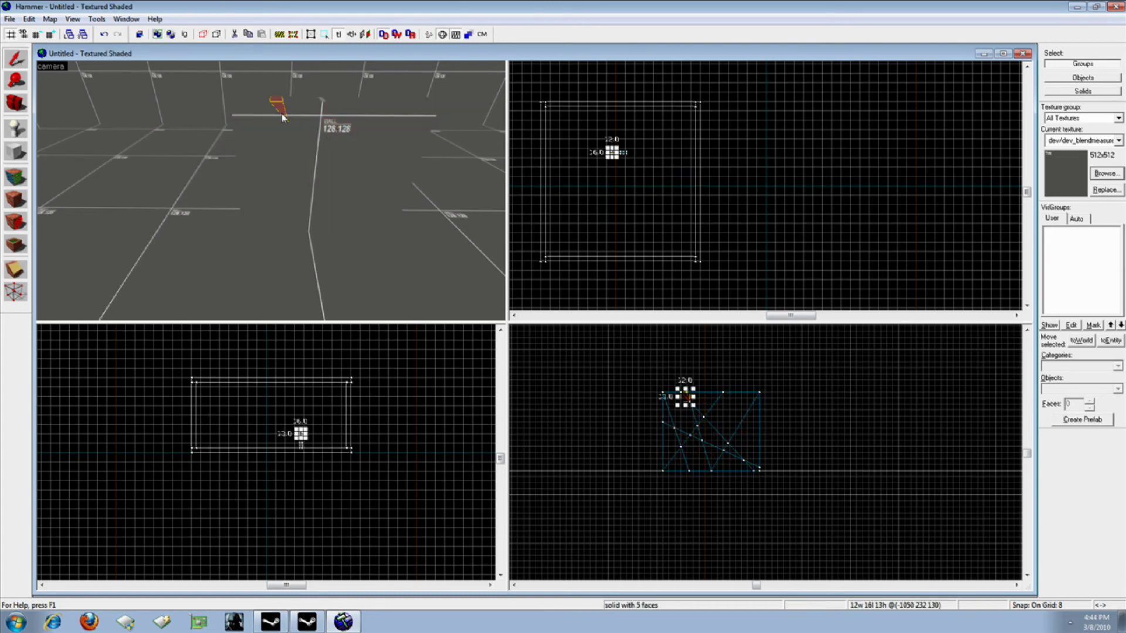
{"action": "key", "text": "ctrl+t"}
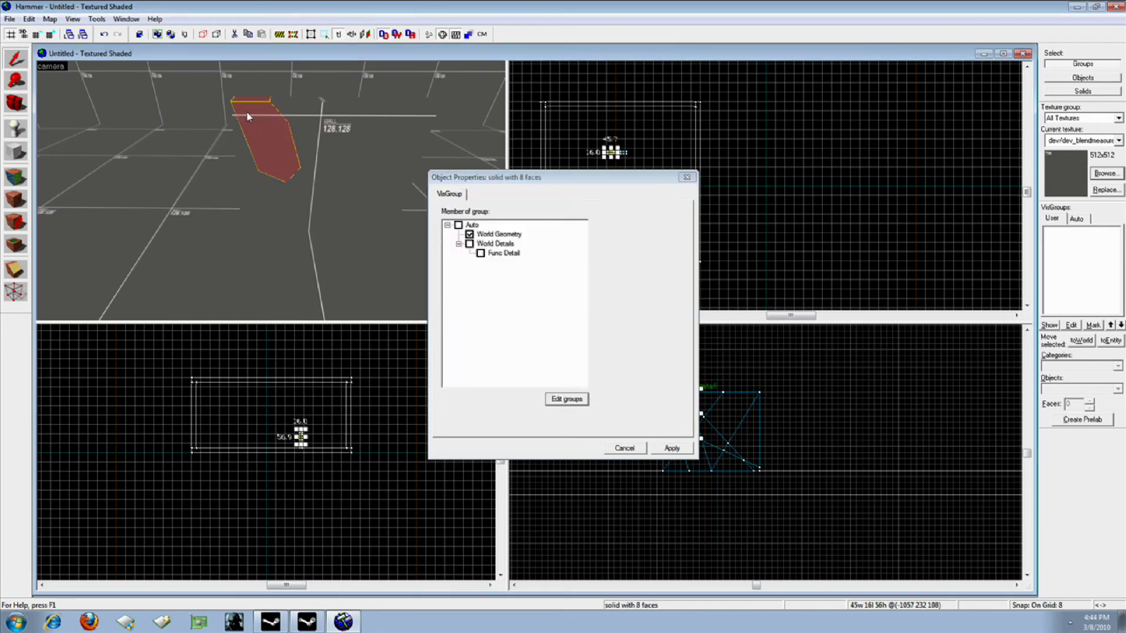
{"action": "left_click", "coordinate": [671, 449]}
Step: Tie a triangular piece to func_detail and pick out pieces still plain world geometry
{"action": "left_click", "coordinate": [251, 164]}
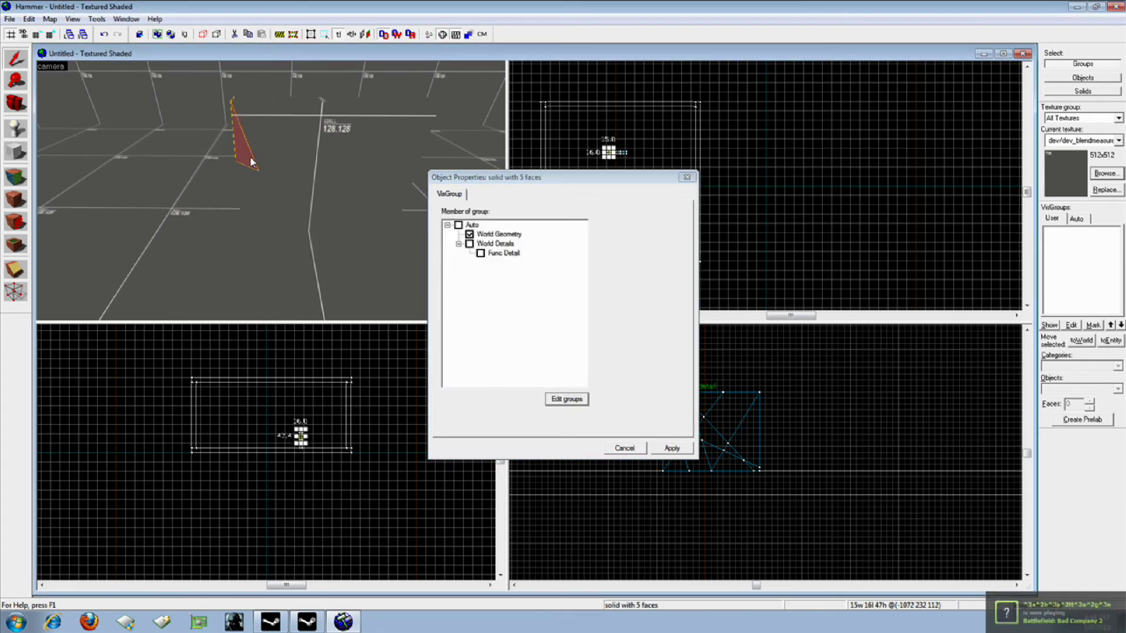
{"action": "key", "text": "shift+v"}
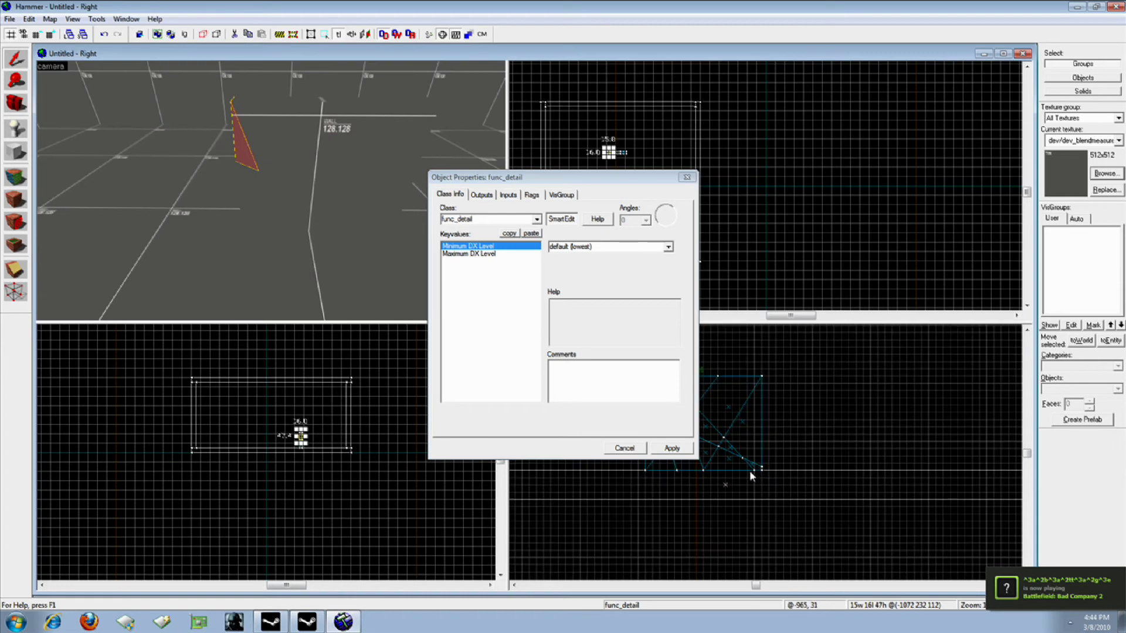
{"action": "left_click_drag", "start_coordinate": [570, 178], "coordinate": [489, 176]}
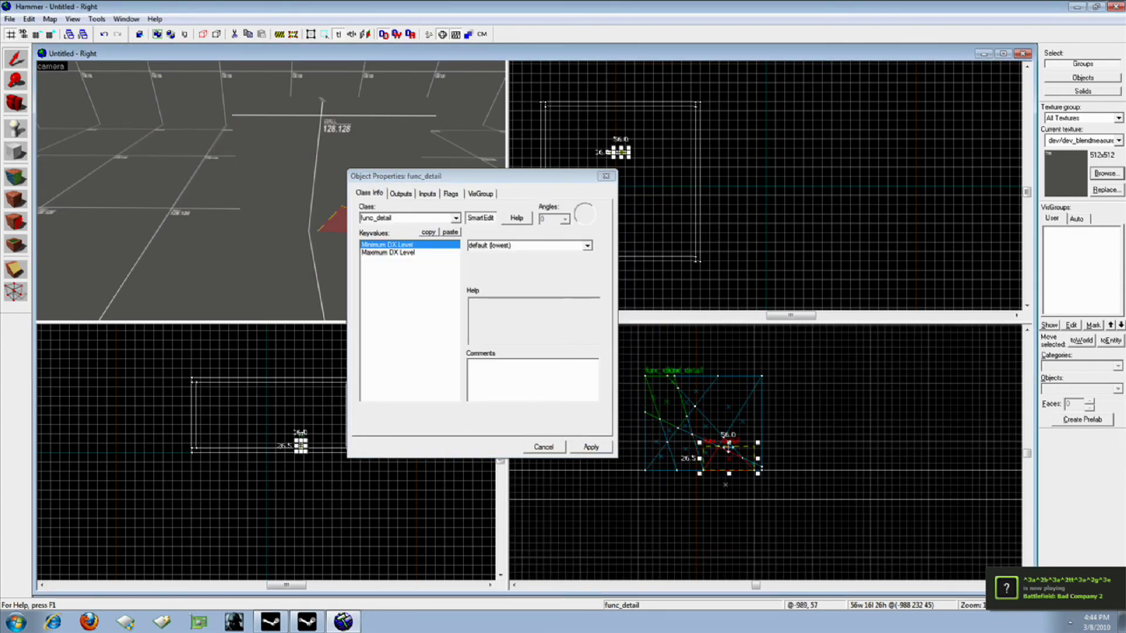
{"action": "left_click", "coordinate": [703, 420]}
{"action": "left_click", "coordinate": [705, 423]}
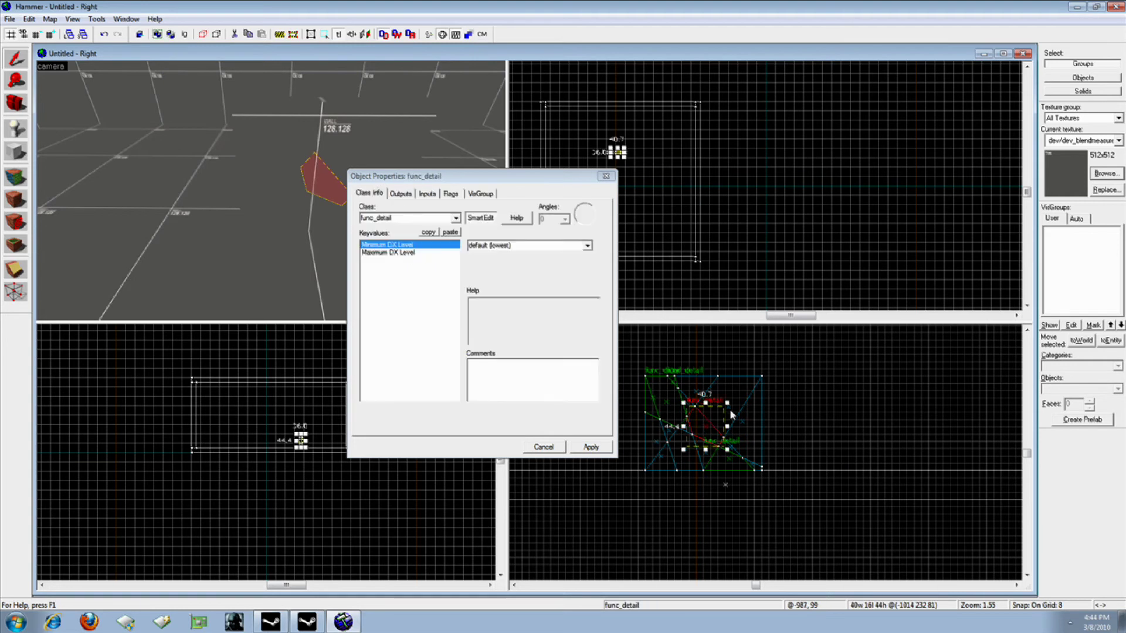
{"action": "left_click", "coordinate": [733, 412]}
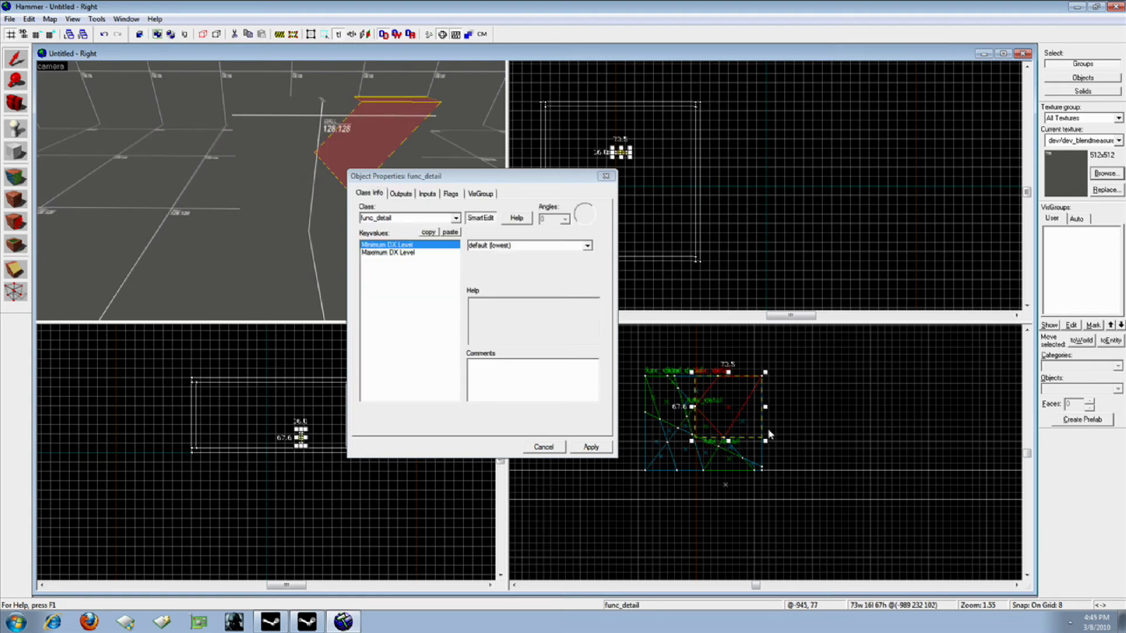
{"action": "left_click", "coordinate": [746, 425]}
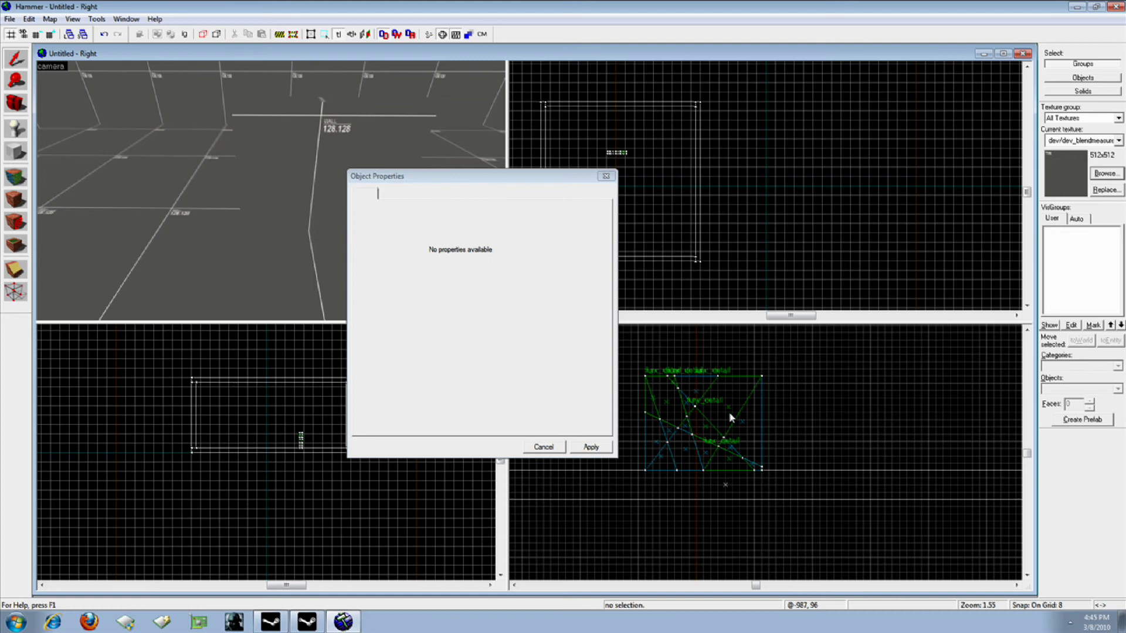
{"action": "left_click", "coordinate": [730, 418]}
{"action": "left_click", "coordinate": [694, 390]}
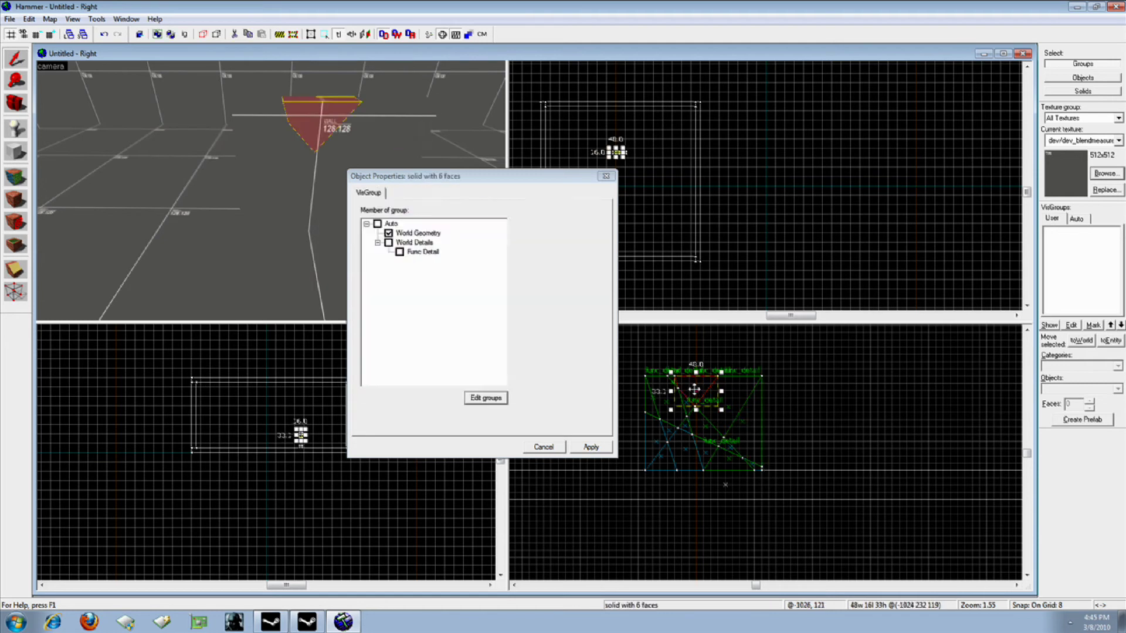
{"action": "left_click", "coordinate": [686, 457]}
Step: Nudge one piece right, cycle through overlapping bottom pieces, then deselect
{"action": "left_click", "coordinate": [686, 455]}
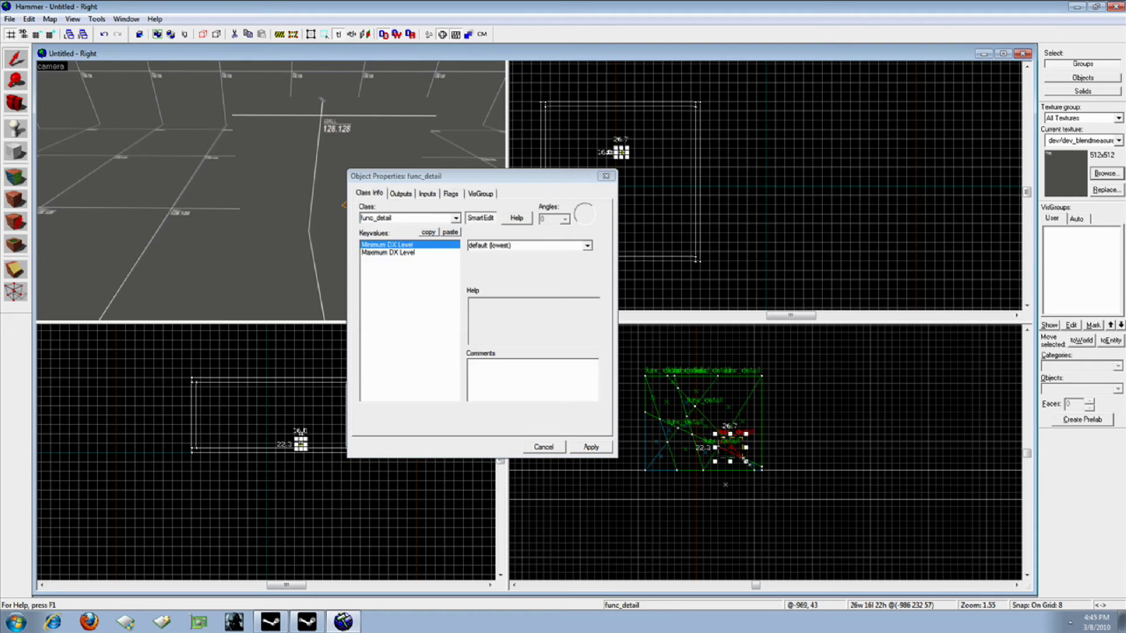
{"action": "left_click_drag", "start_coordinate": [735, 450], "coordinate": [748, 462]}
{"action": "left_click", "coordinate": [671, 457]}
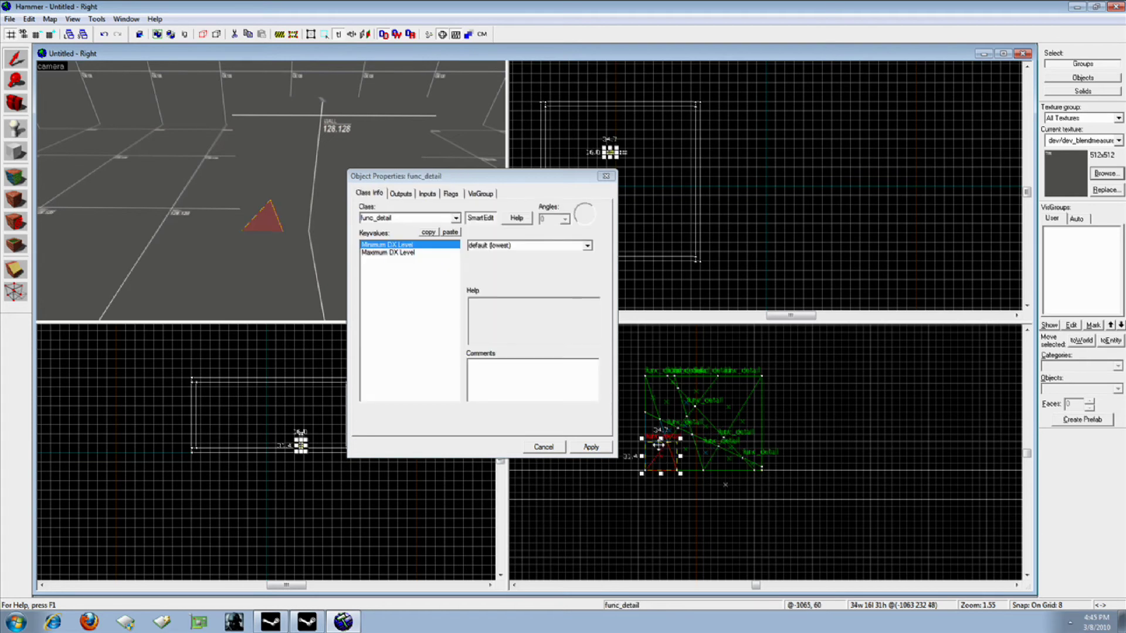
{"action": "left_click", "coordinate": [656, 445]}
{"action": "left_click", "coordinate": [674, 440]}
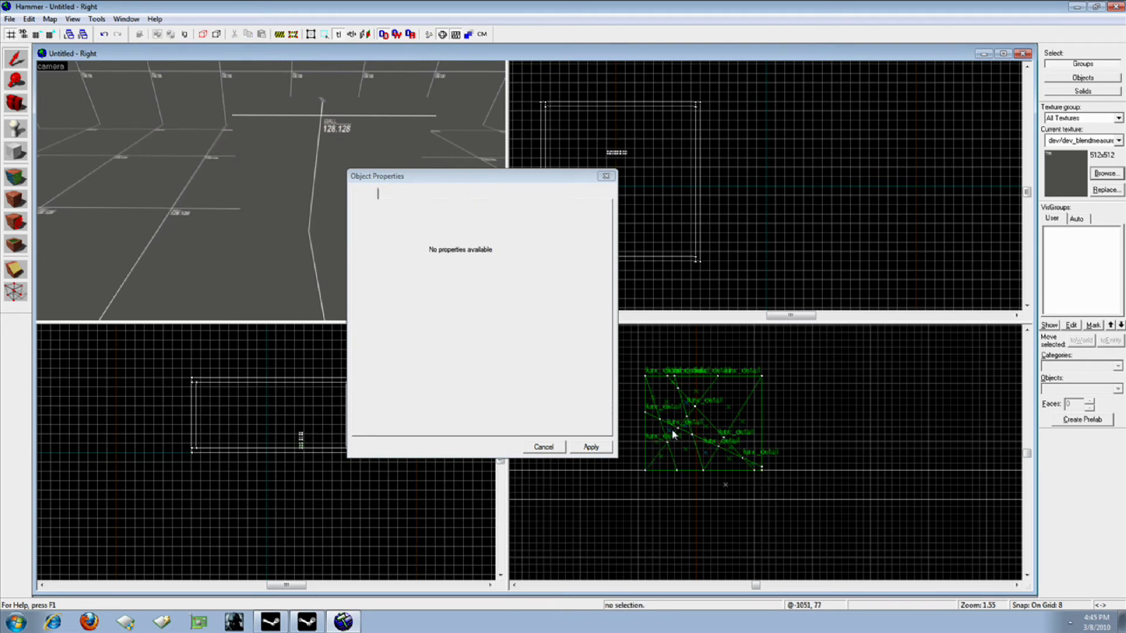
{"action": "left_click", "coordinate": [673, 435]}
{"action": "left_click", "coordinate": [700, 453]}
{"action": "left_click", "coordinate": [691, 427]}
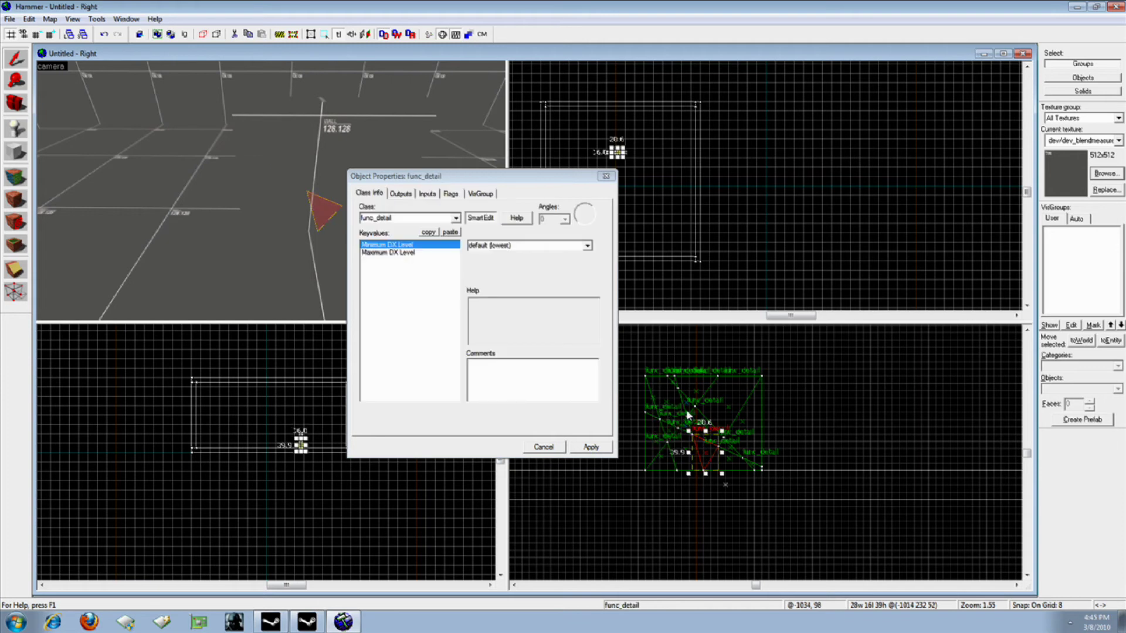
{"action": "left_click", "coordinate": [689, 410]}
{"action": "left_click", "coordinate": [690, 431]}
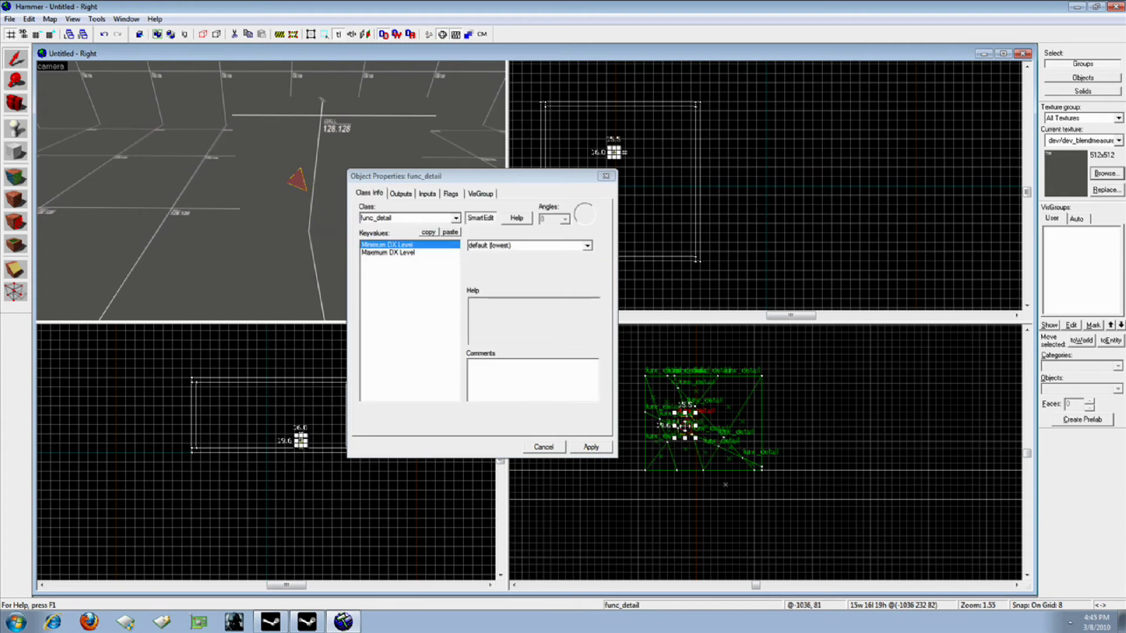
{"action": "left_click", "coordinate": [835, 416]}
{"action": "scroll", "coordinate": [744, 414], "scroll_direction": "up", "scroll_amount": 2}
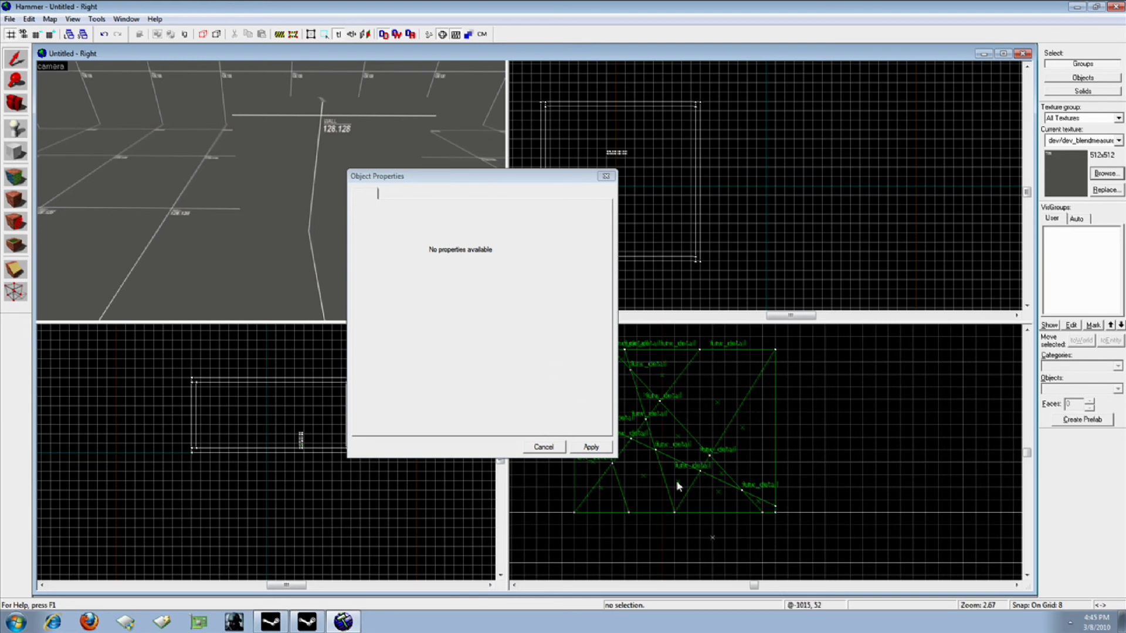
Step: Ctrl+click the func_detail wall fragments in the 3D view until all 17 are selected
{"action": "left_click", "coordinate": [326, 128]}
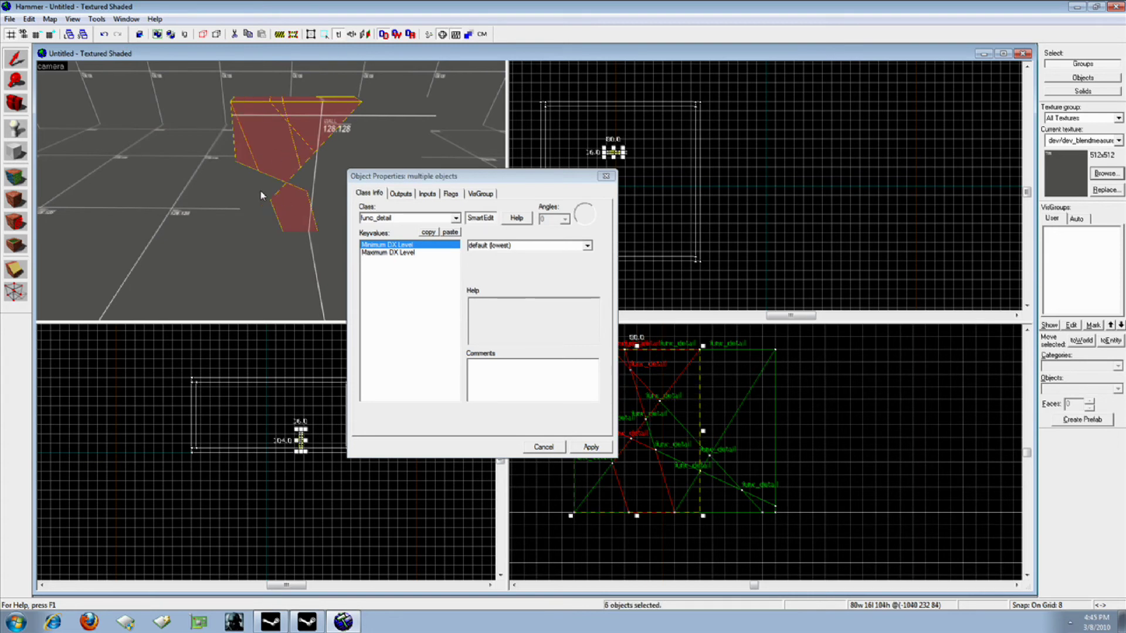
{"action": "left_click", "coordinate": [264, 232], "text": "ctrl"}
{"action": "left_click", "coordinate": [275, 222], "text": "ctrl"}
{"action": "left_click", "coordinate": [315, 197], "text": "ctrl"}
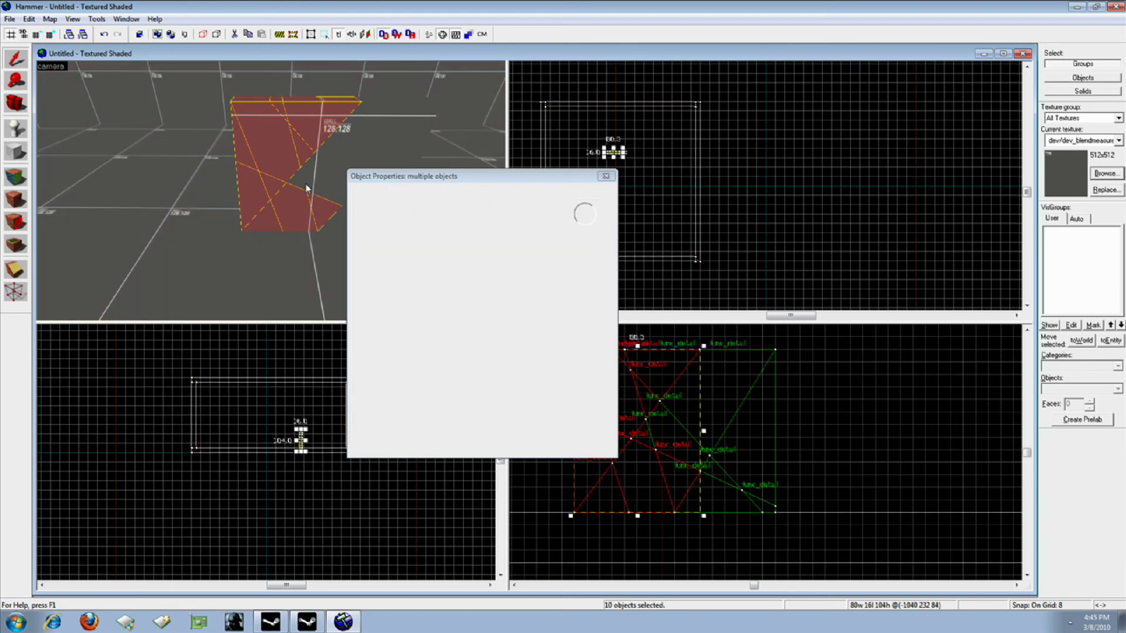
{"action": "left_click", "coordinate": [345, 152], "text": "ctrl"}
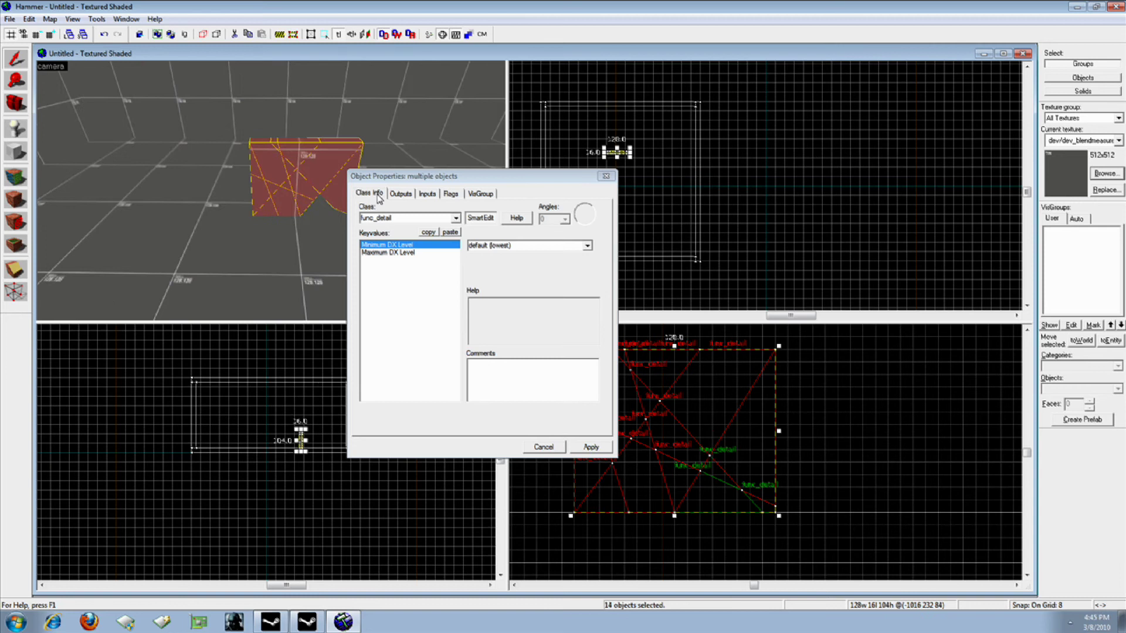
{"action": "left_click", "coordinate": [332, 194], "text": "ctrl"}
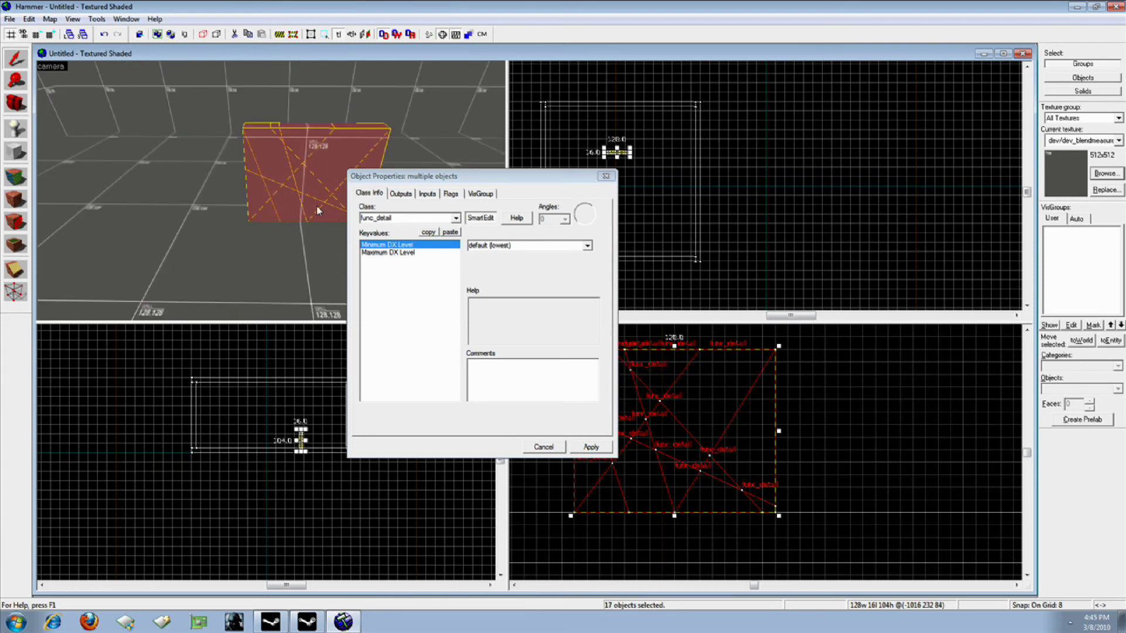
Step: Change the 17 fragments' class from func_detail to func_physbox and set Material Type to CinderBlock
{"action": "double_click", "coordinate": [405, 221]}
{"action": "key", "text": "BackSpace"}
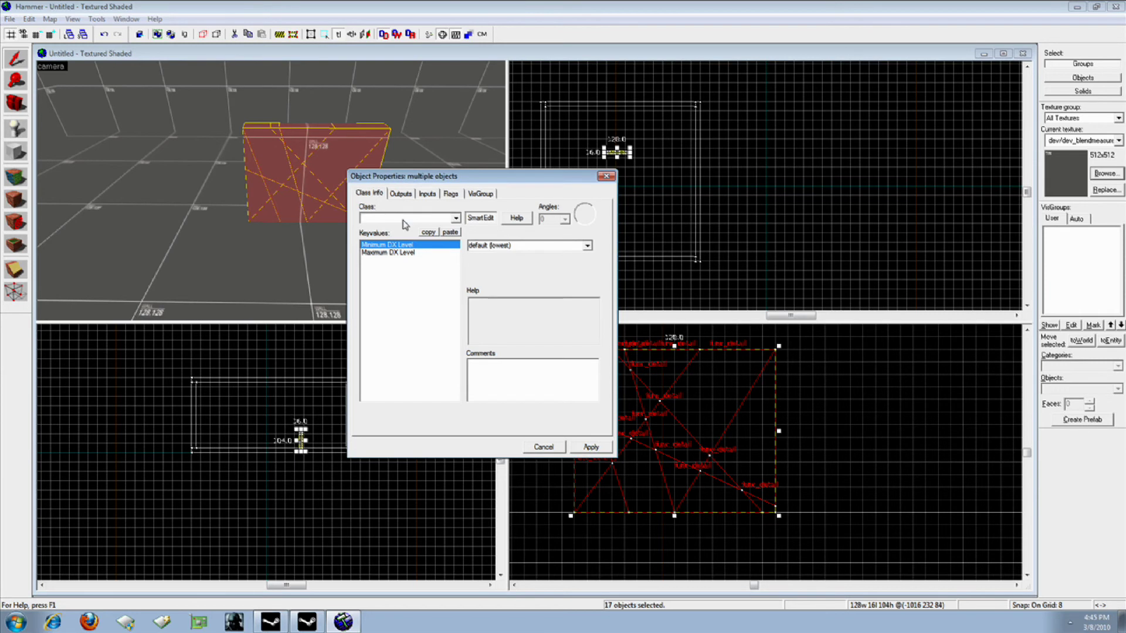
{"action": "key", "text": "Down"}
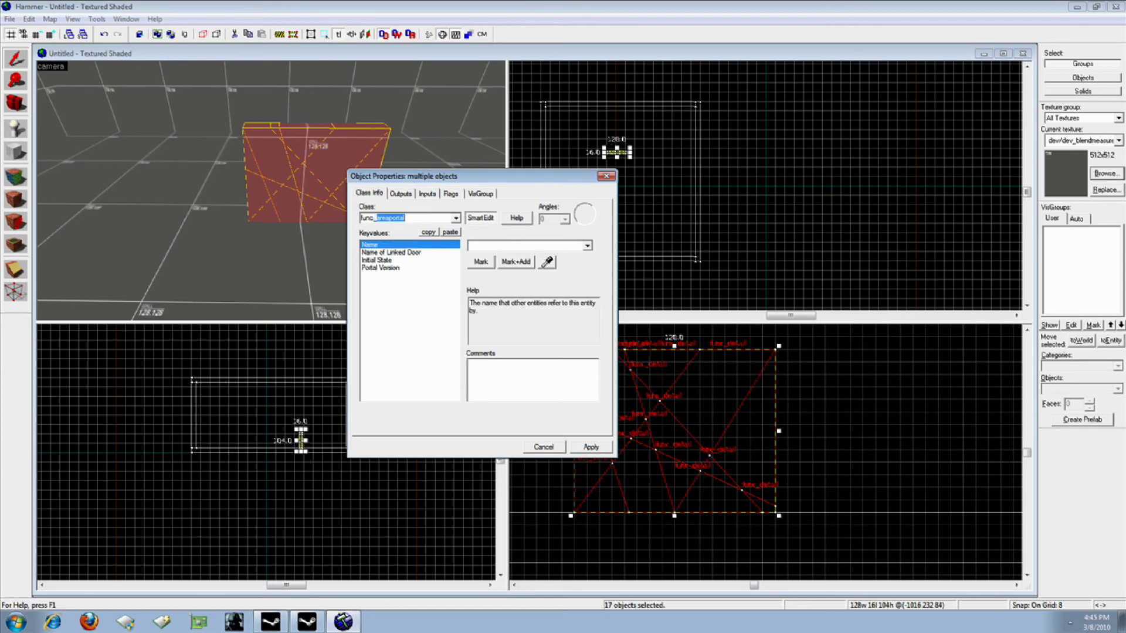
{"action": "type", "text": "physbox"}
{"action": "key", "text": "Return"}
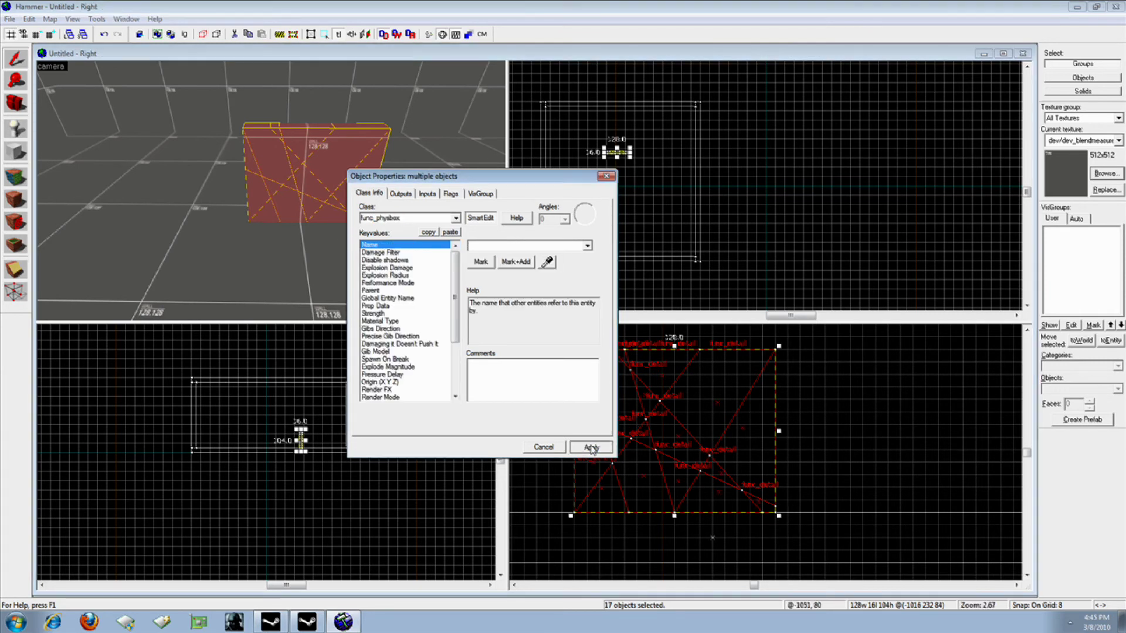
{"action": "left_click", "coordinate": [385, 323]}
{"action": "left_click", "coordinate": [588, 246]}
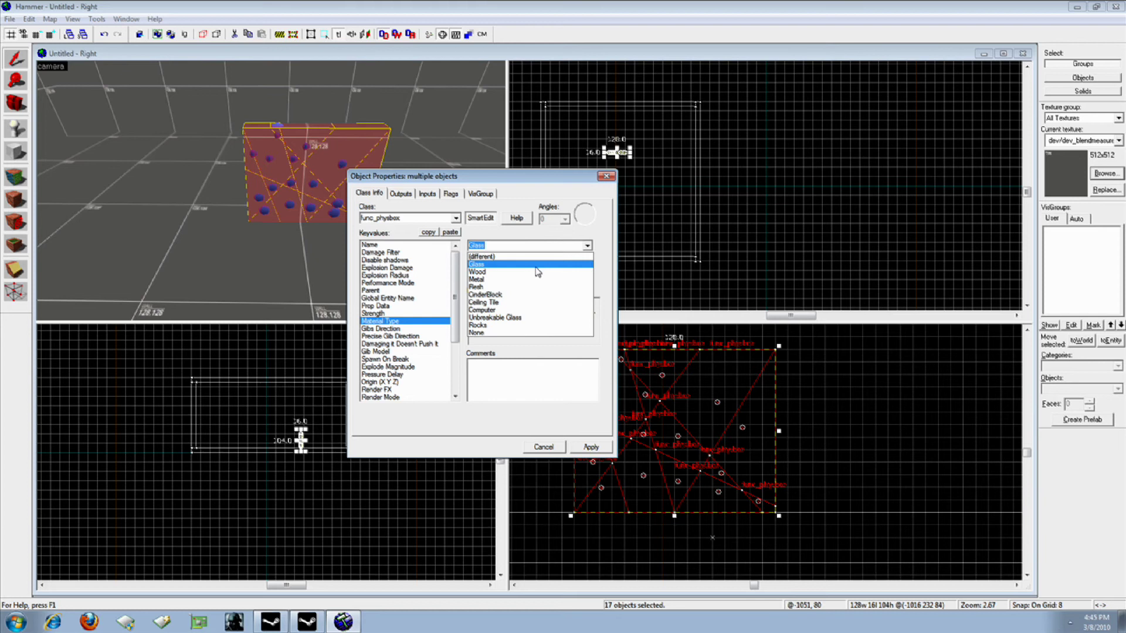
{"action": "left_click", "coordinate": [506, 295]}
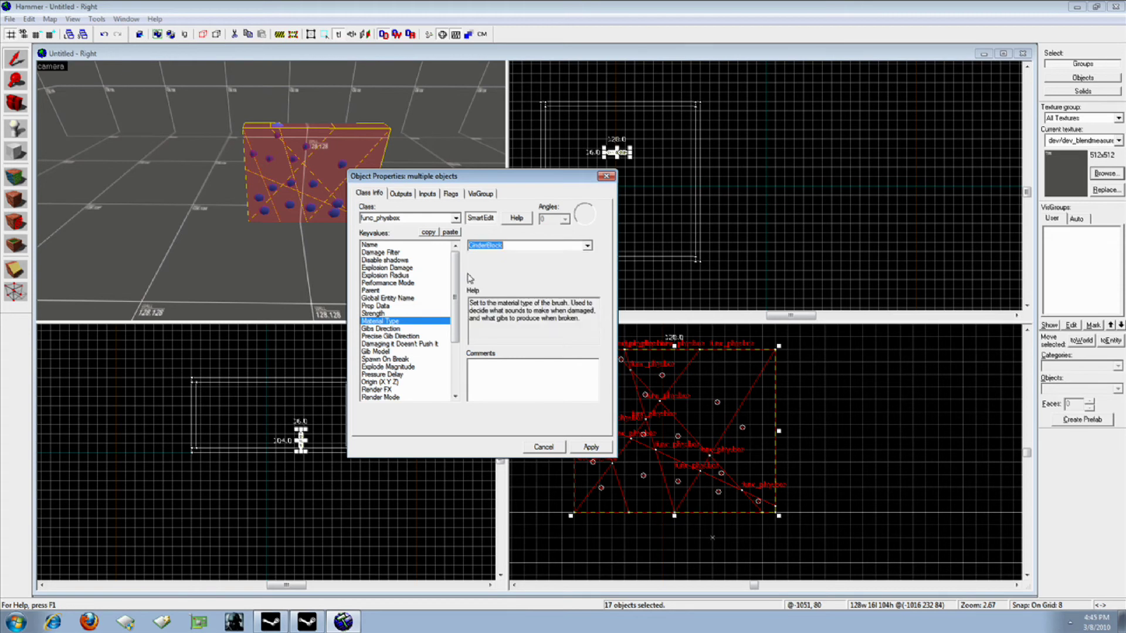
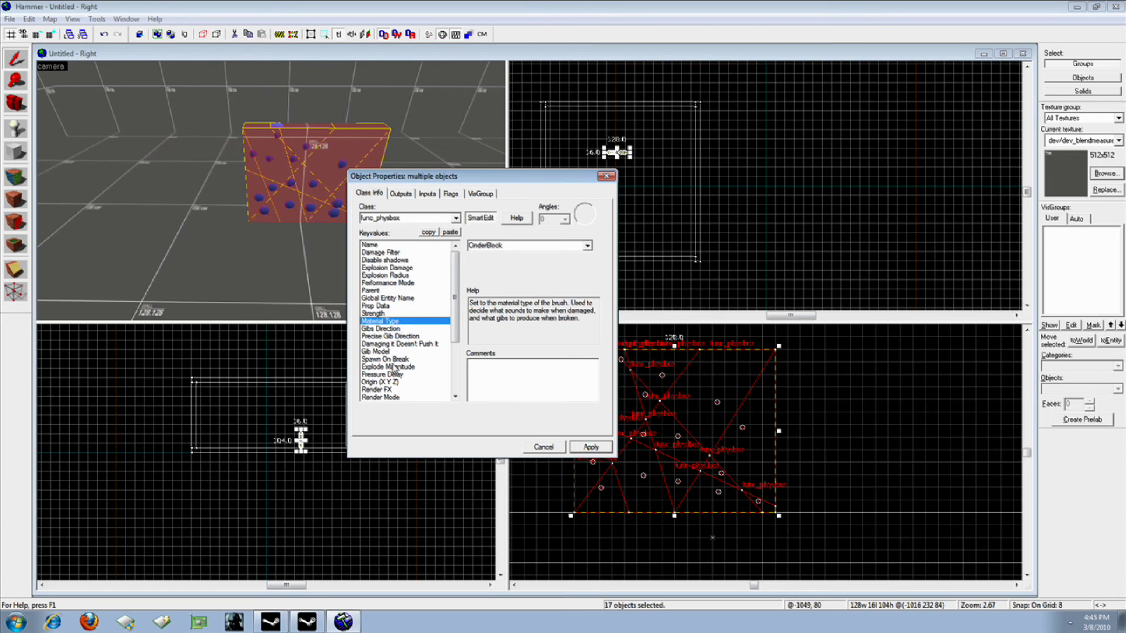
{"action": "mouse_move", "coordinate": [455, 334]}
{"action": "left_mouse_down"}
{"action": "mouse_move", "coordinate": [459, 322]}
{"action": "mouse_move", "coordinate": [465, 375]}
{"action": "mouse_move", "coordinate": [464, 303]}
{"action": "left_mouse_up"}
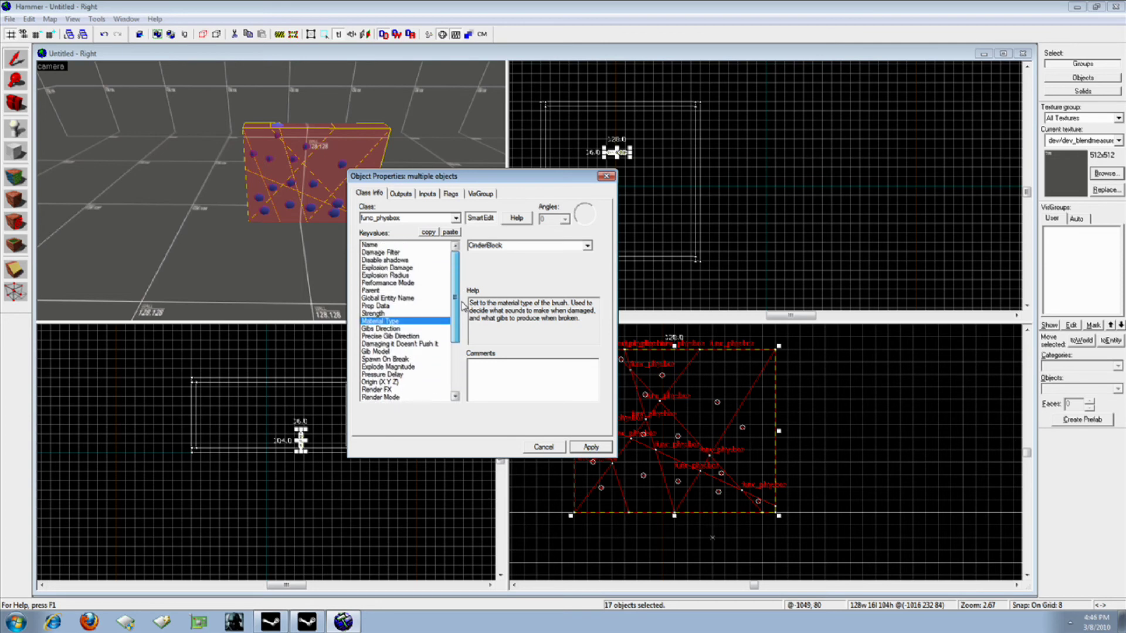
Step: Set the wall's Strength to 15 and motion-override health to 1, then select Physics Impact Force
{"action": "left_click", "coordinate": [387, 313]}
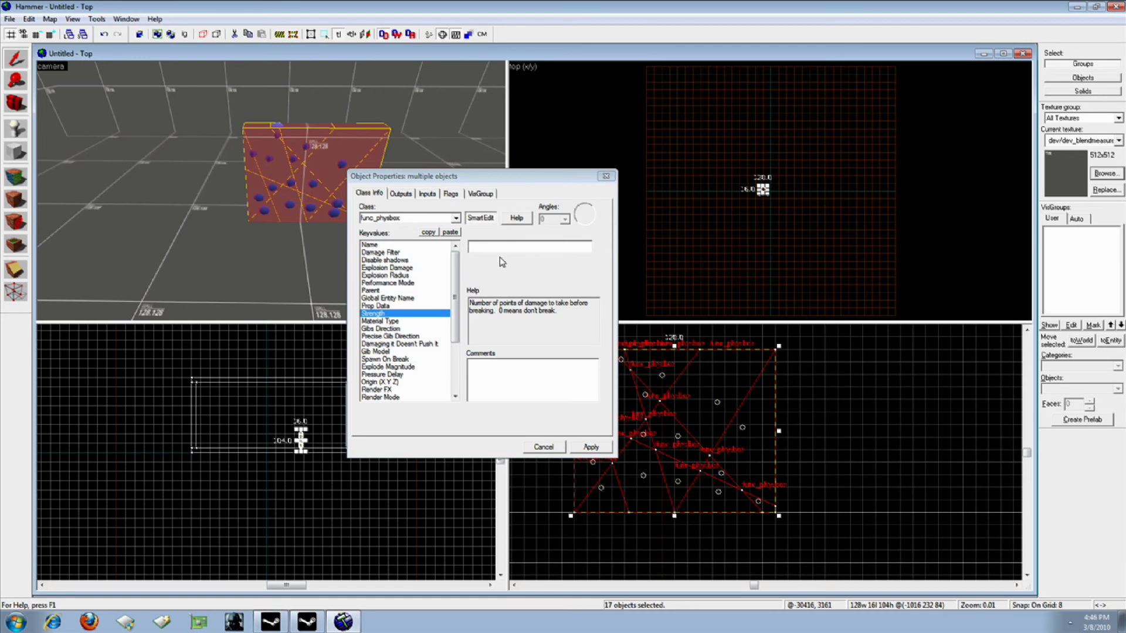
{"action": "type", "text": "13"}
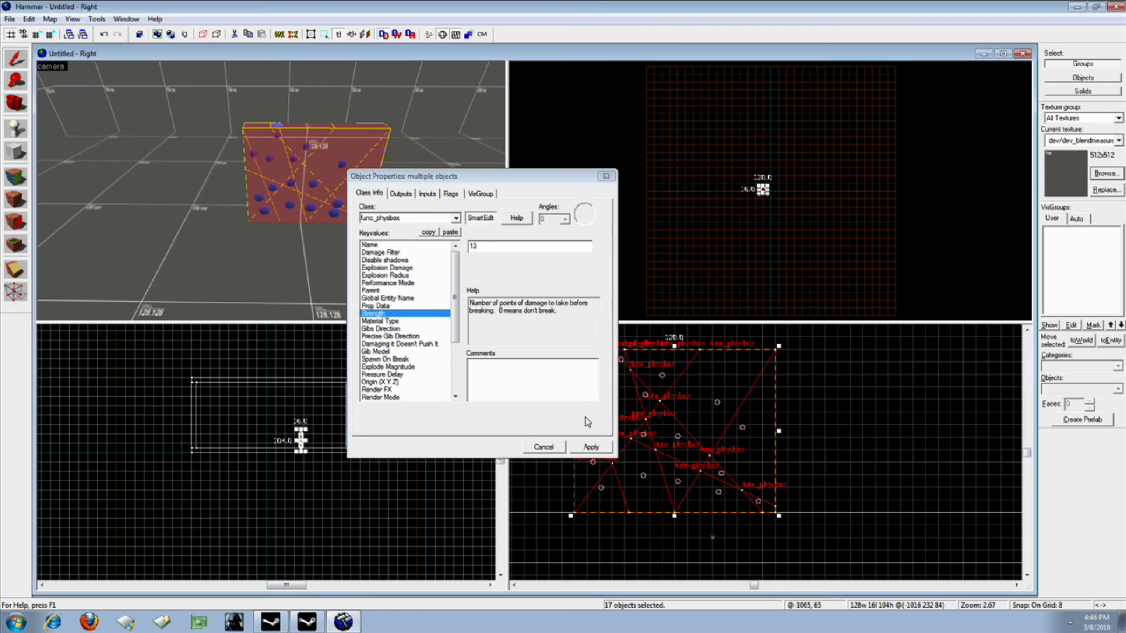
{"action": "key", "text": "BackSpace"}
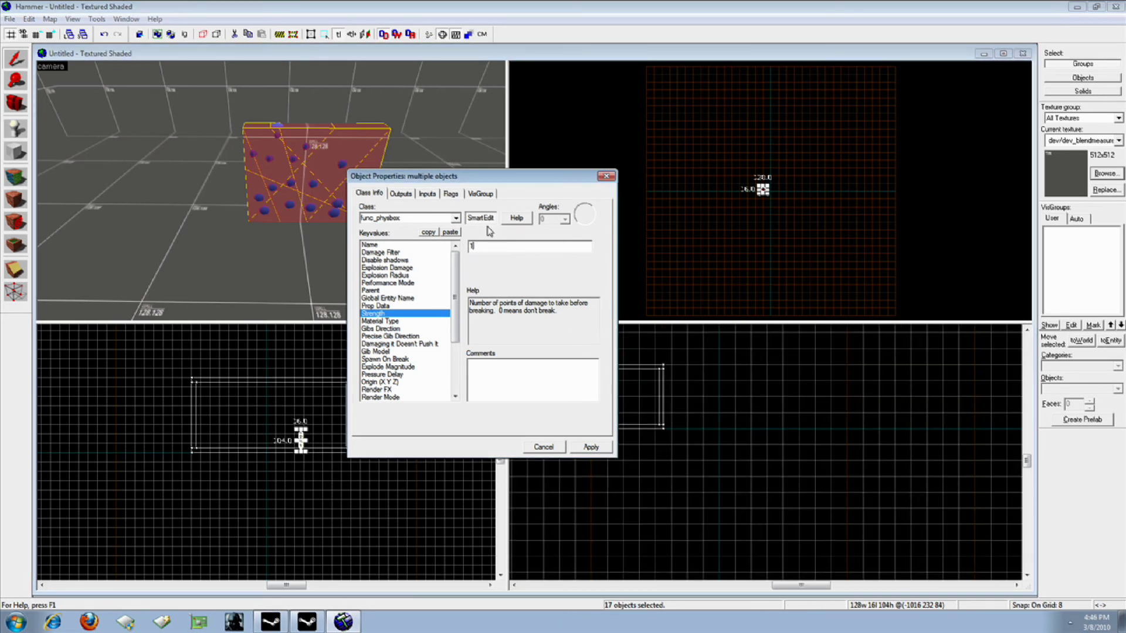
{"action": "type", "text": "5"}
{"action": "left_click", "coordinate": [576, 448]}
{"action": "left_click_drag", "start_coordinate": [453, 287], "coordinate": [457, 379]}
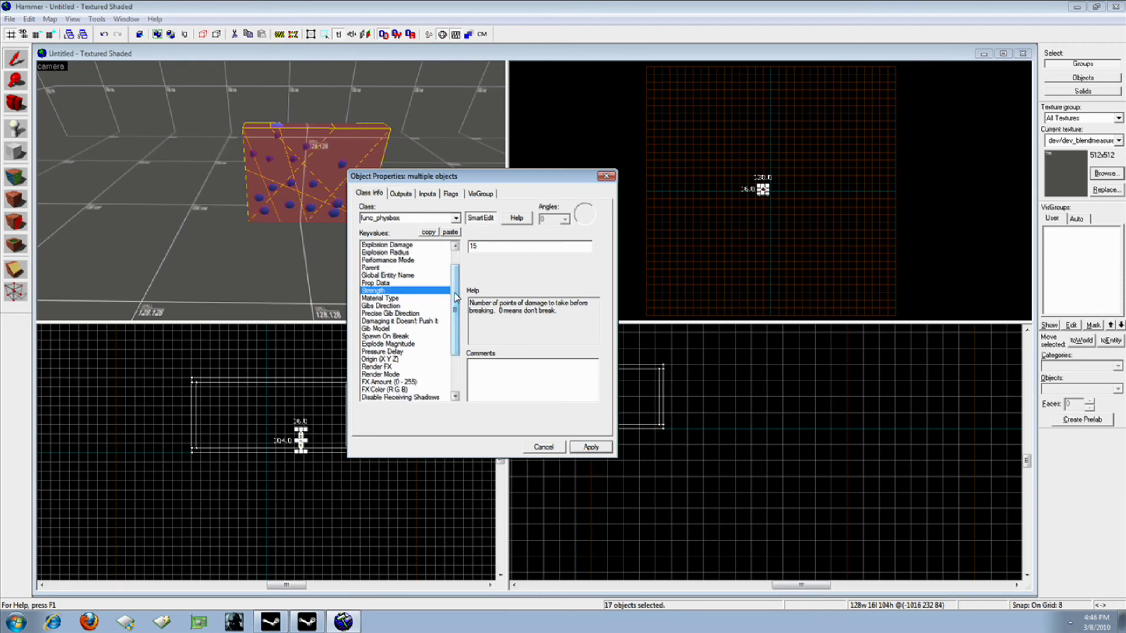
{"action": "left_click", "coordinate": [416, 375]}
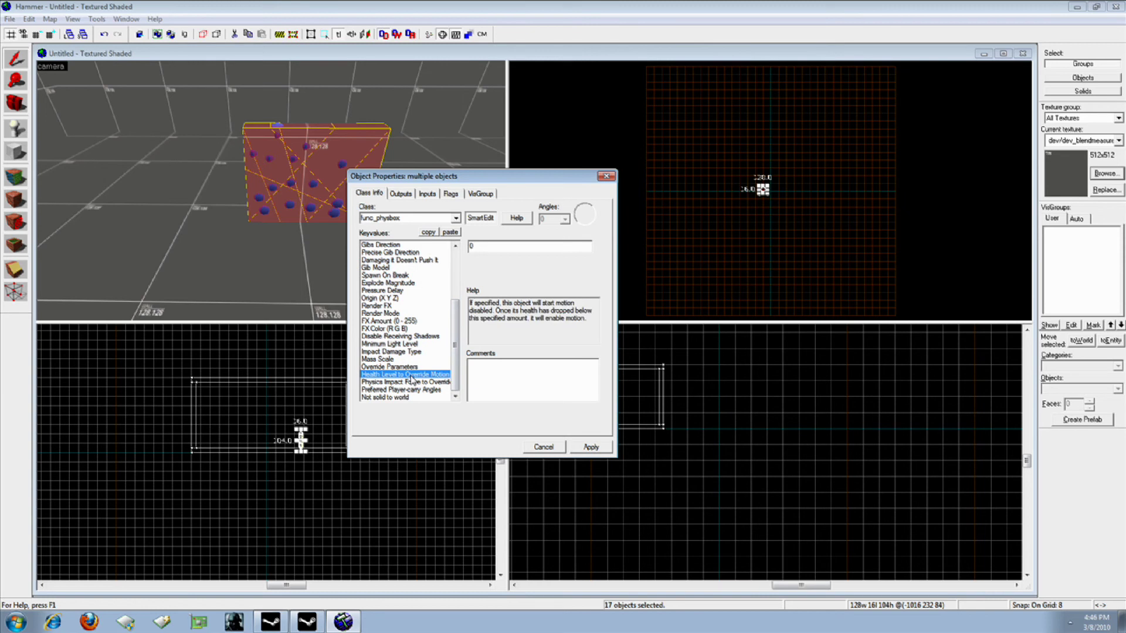
{"action": "left_click", "coordinate": [474, 248]}
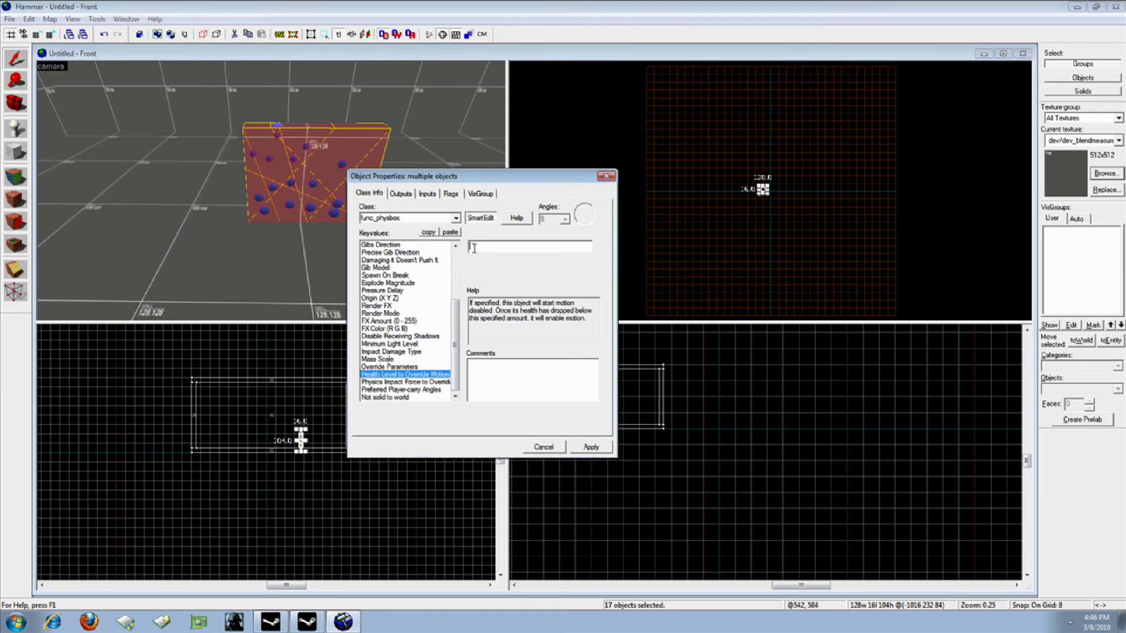
{"action": "type", "text": "1"}
{"action": "left_click", "coordinate": [607, 447]}
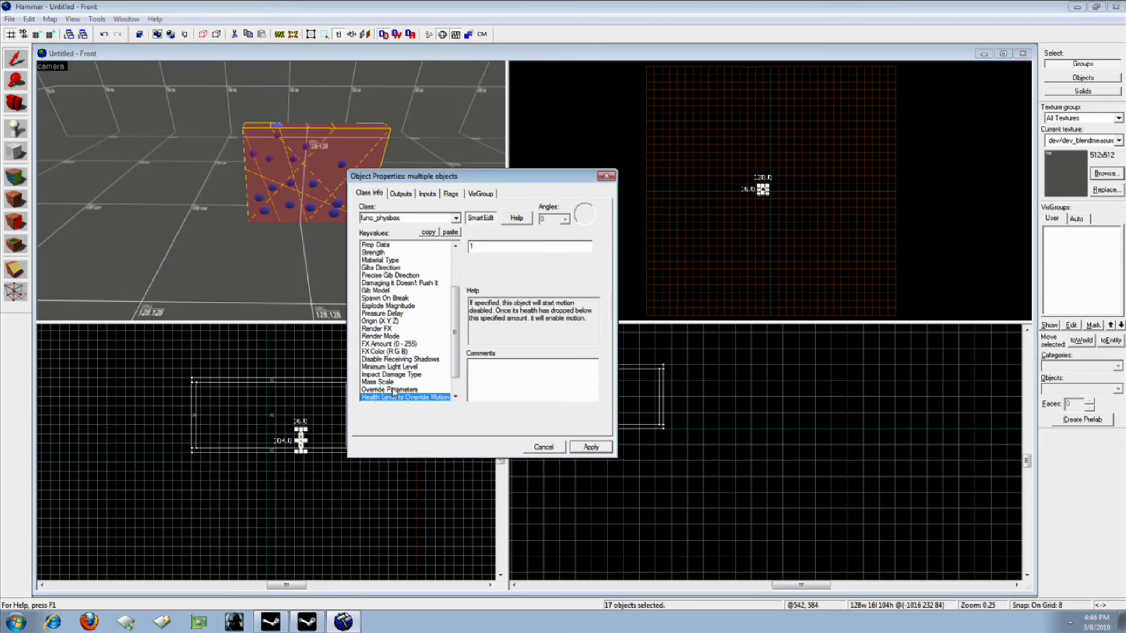
{"action": "scroll", "coordinate": [419, 385], "scroll_direction": "down", "scroll_amount": 1}
{"action": "left_click", "coordinate": [411, 383]}
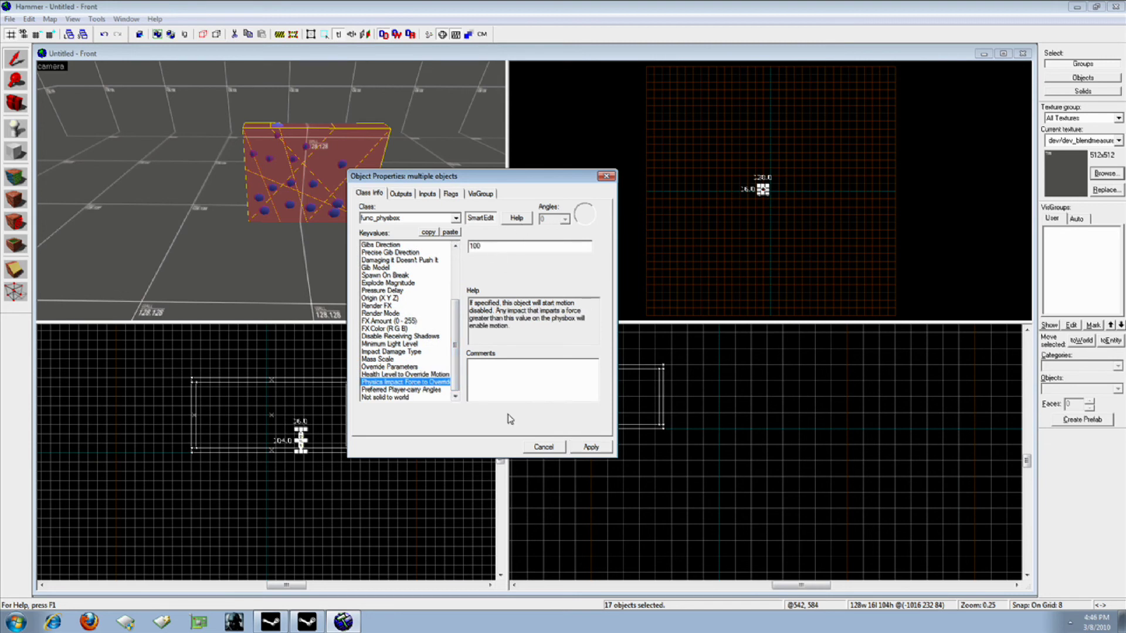
Step: Apply a Physics Impact Force of 100, close the wall properties and fly past the wall
{"action": "left_click", "coordinate": [591, 449]}
{"action": "left_click", "coordinate": [551, 447]}
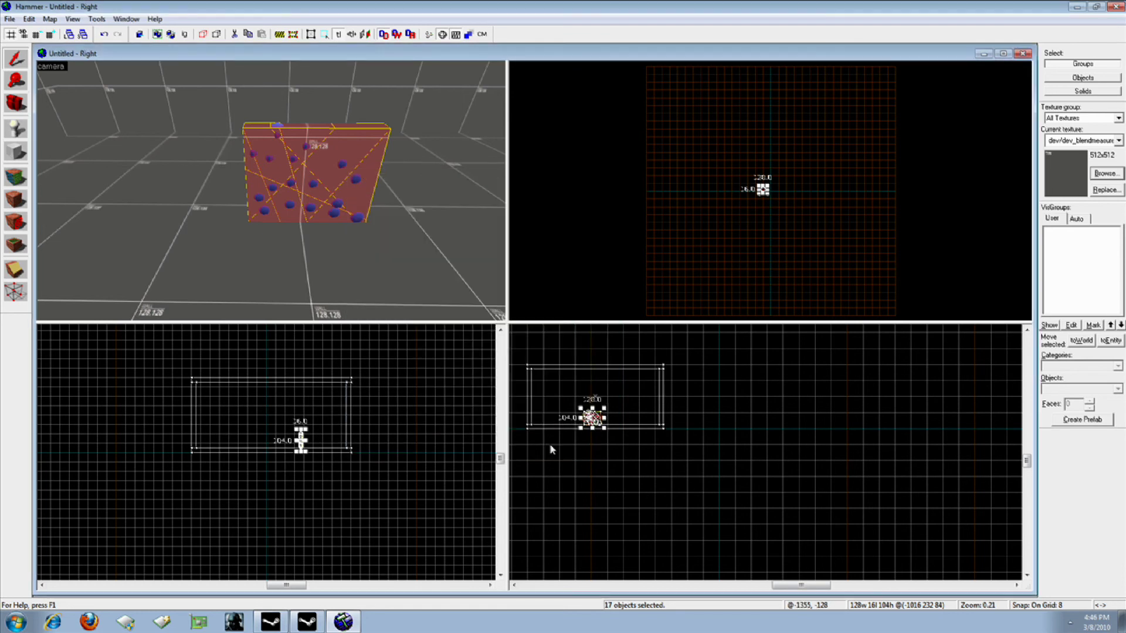
{"action": "key", "text": "z"}
{"action": "key", "text": "w"}
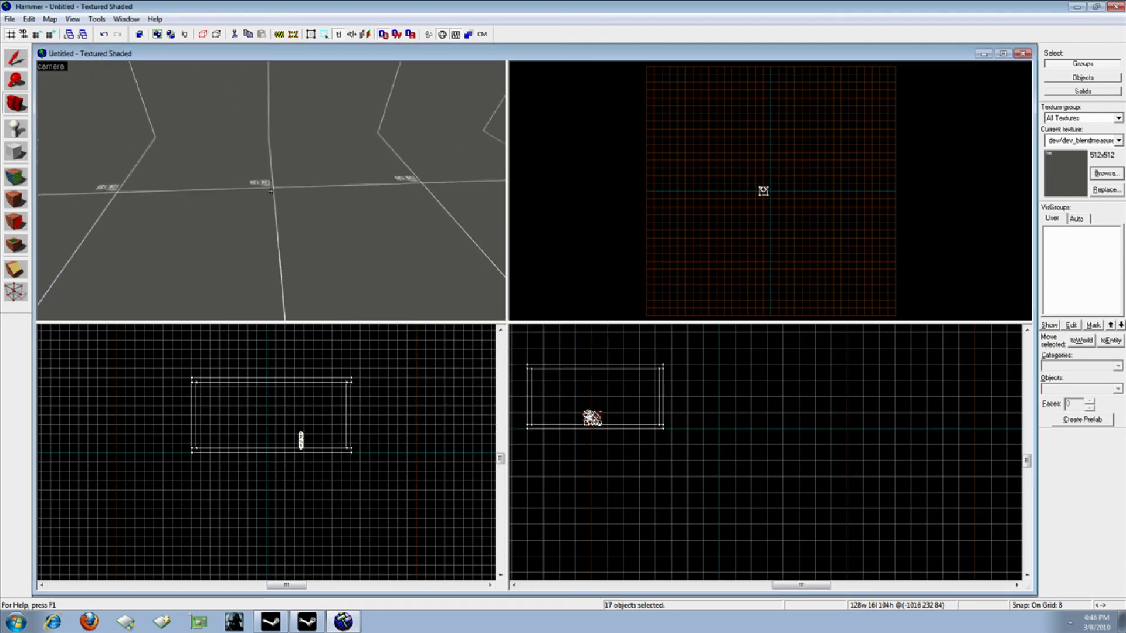
{"action": "key", "text": "z"}
Step: Place a player start, a pistol and another pistol ammo box on the floor
{"action": "key", "text": "shift+e"}
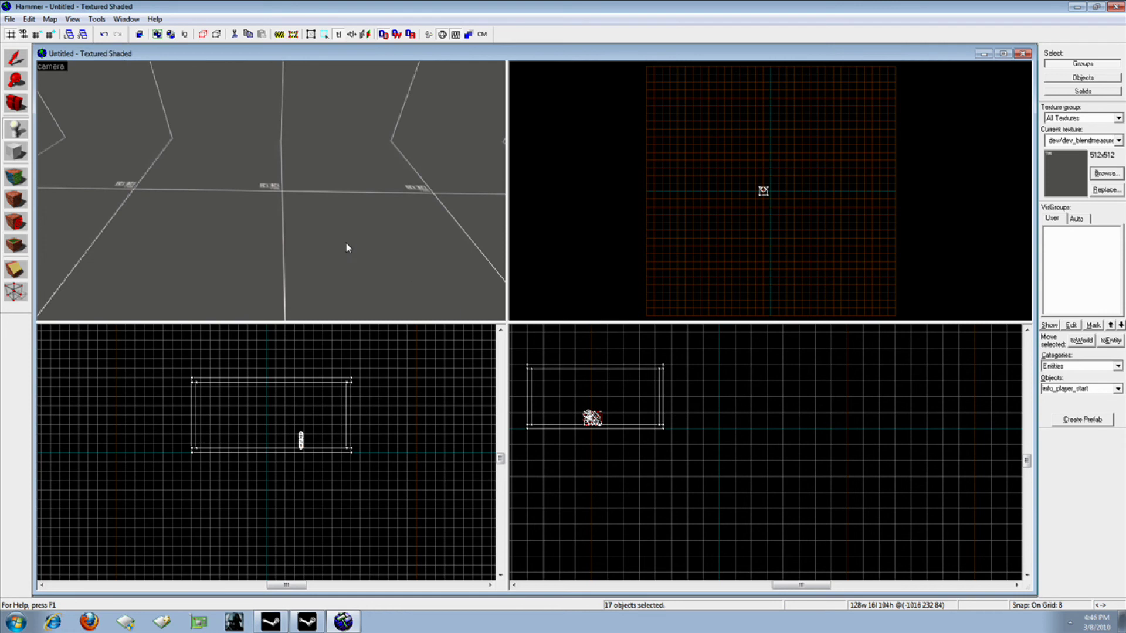
{"action": "left_click", "coordinate": [251, 204]}
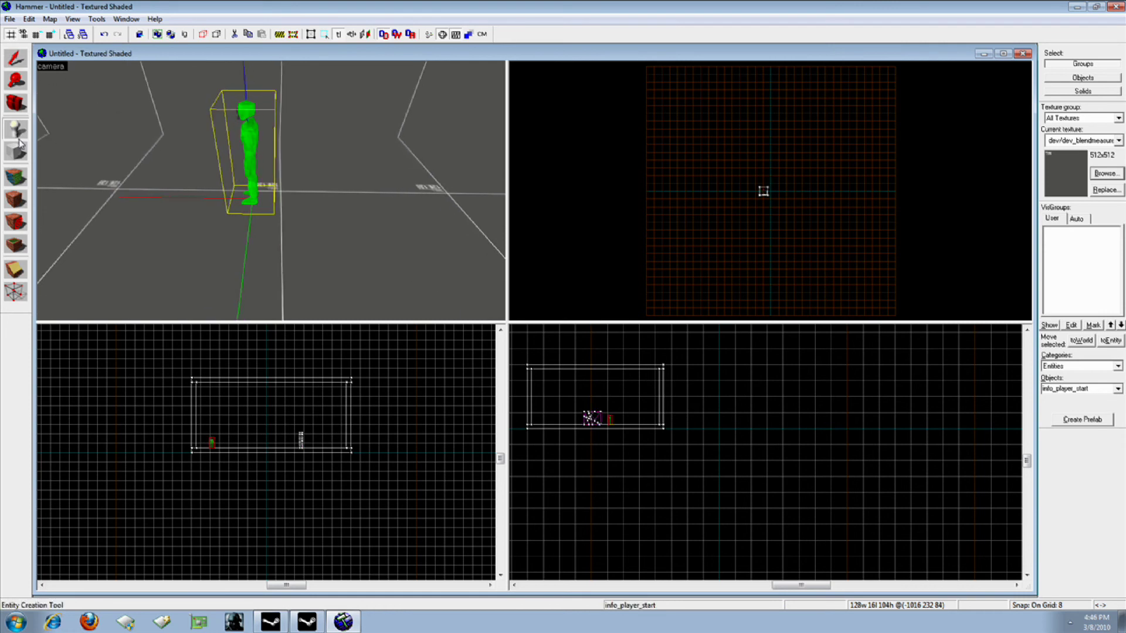
{"action": "key", "text": "Left"}
{"action": "key", "text": "Left"}
{"action": "key", "text": "Left"}
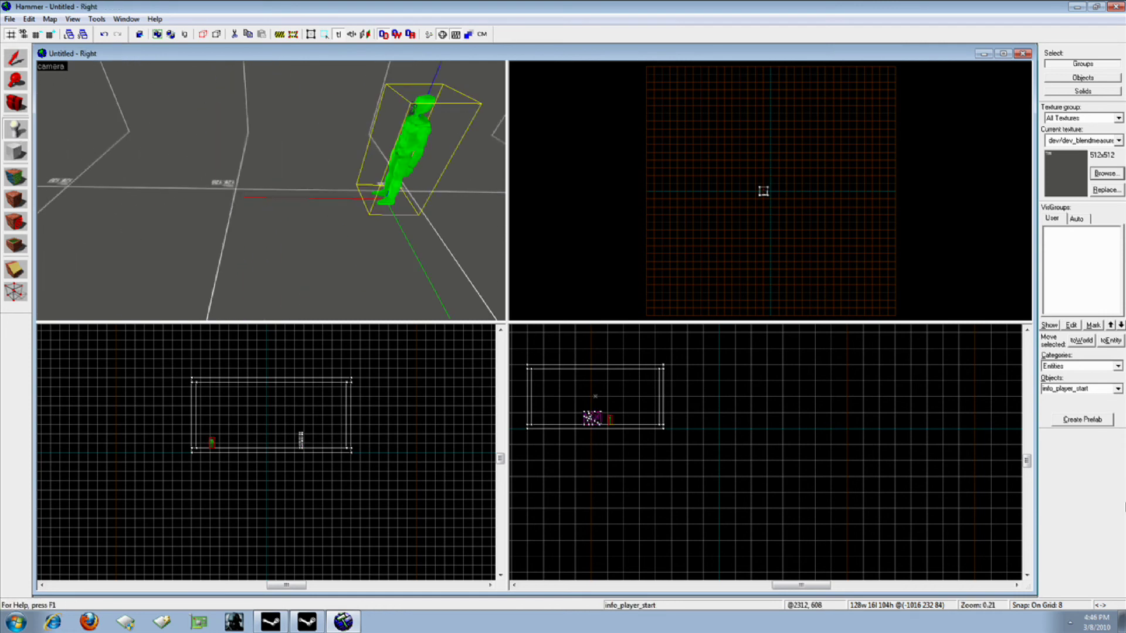
{"action": "double_click", "coordinate": [1085, 392]}
{"action": "type", "text": "weapon_"}
{"action": "type", "text": "p"}
{"action": "type", "text": "p"}
{"action": "left_click", "coordinate": [314, 206]}
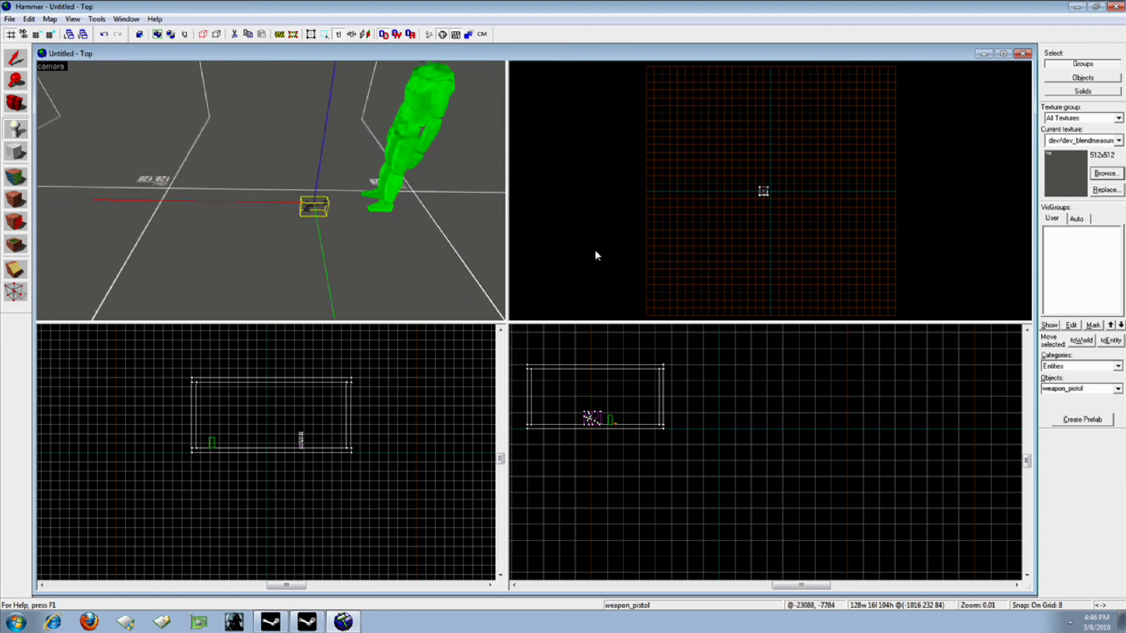
{"action": "double_click", "coordinate": [1094, 390]}
{"action": "key", "text": "BackSpace"}
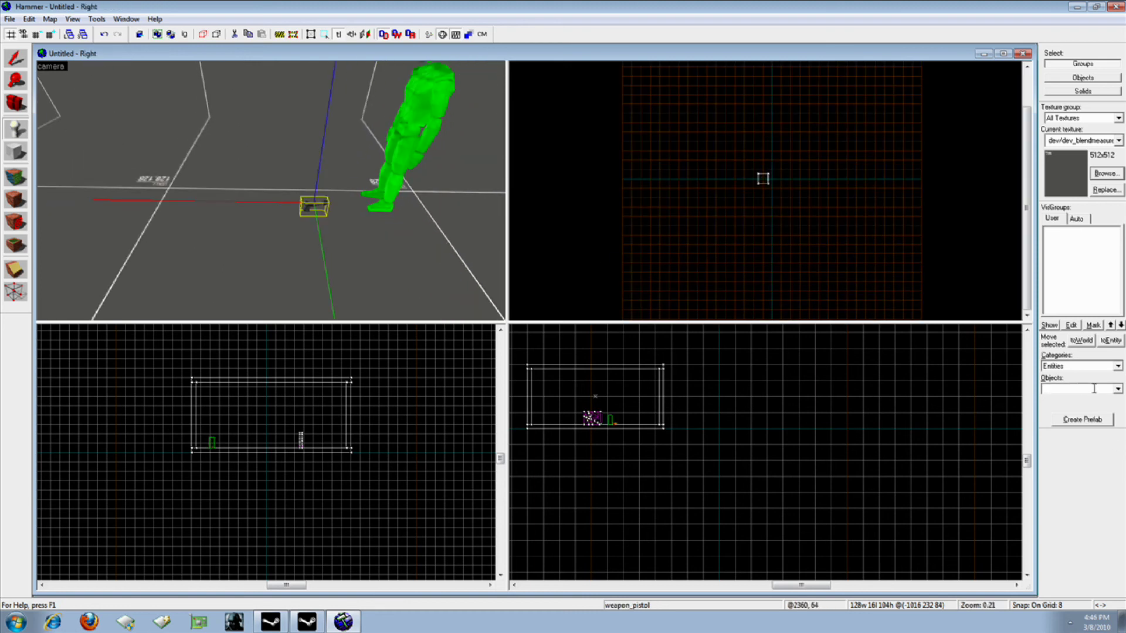
{"action": "type", "text": "ite"}
{"action": "type", "text": "m_ammo_pistol"}
{"action": "left_click", "coordinate": [343, 224]}
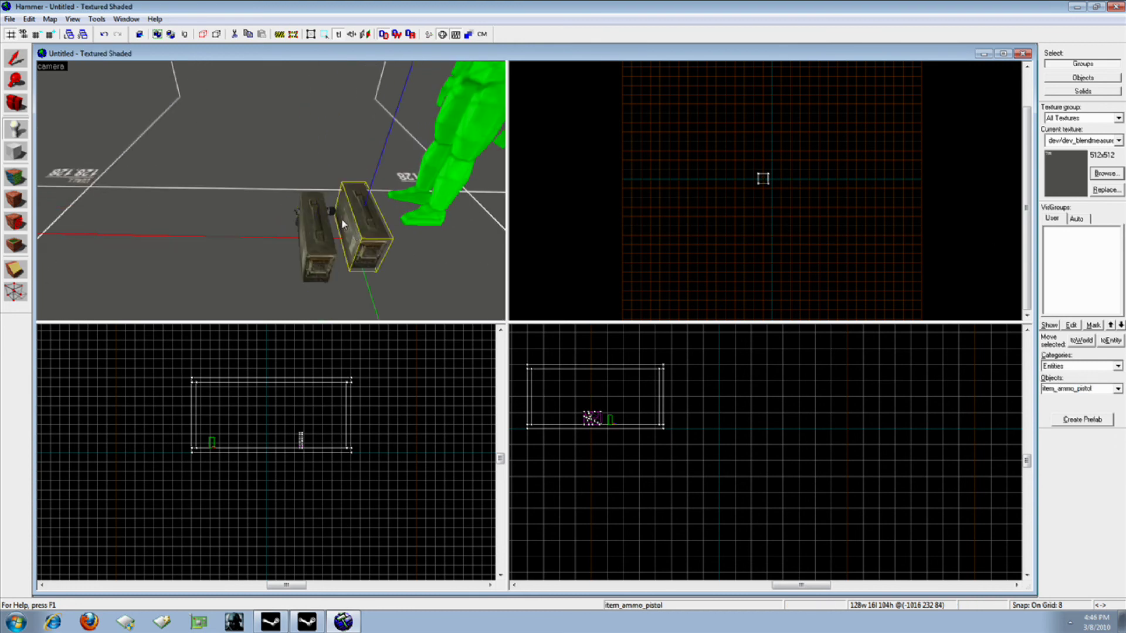
{"action": "scroll", "coordinate": [317, 223], "scroll_direction": "down", "scroll_amount": 3}
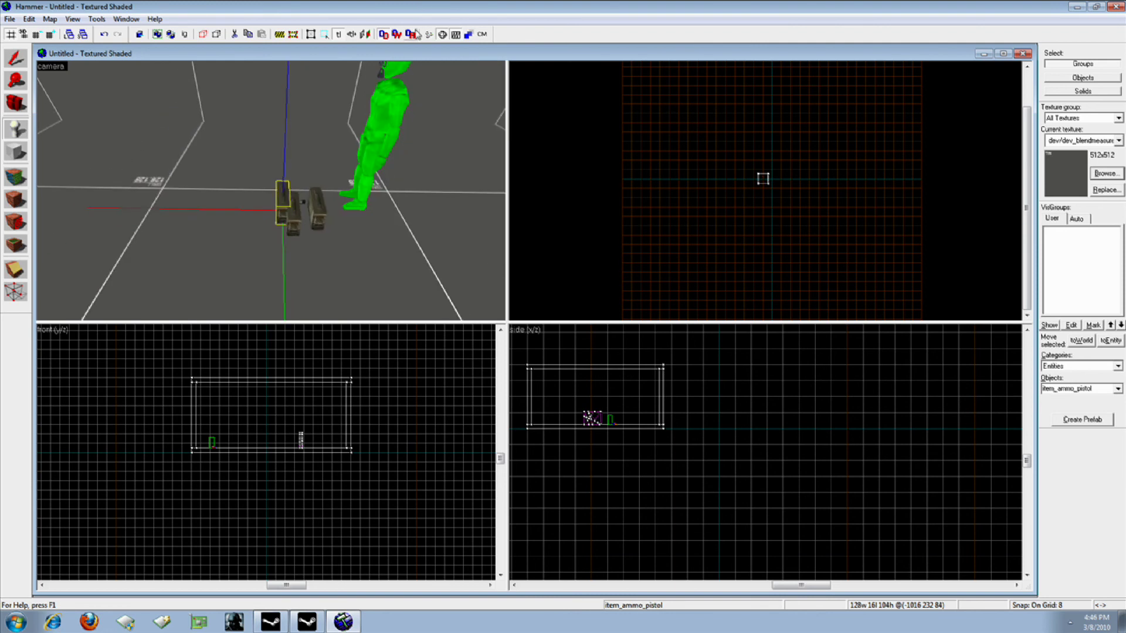
Step: Save the map under the name Tutorial and bring up Run Map with F9
{"action": "key", "text": "ctrl+s"}
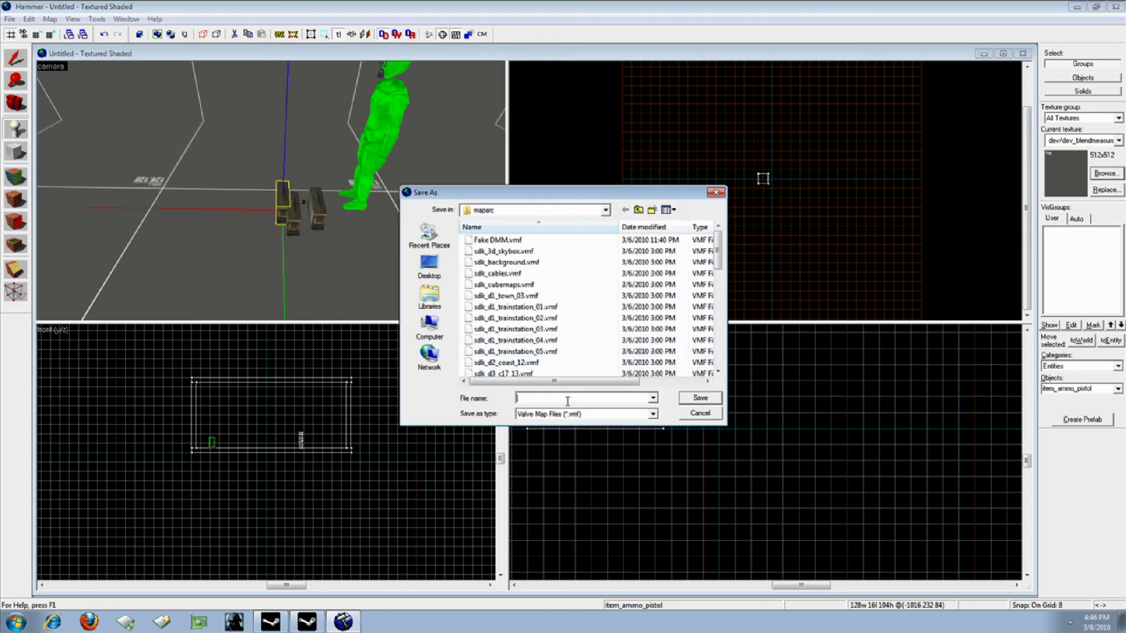
{"action": "type", "text": "Tutorial"}
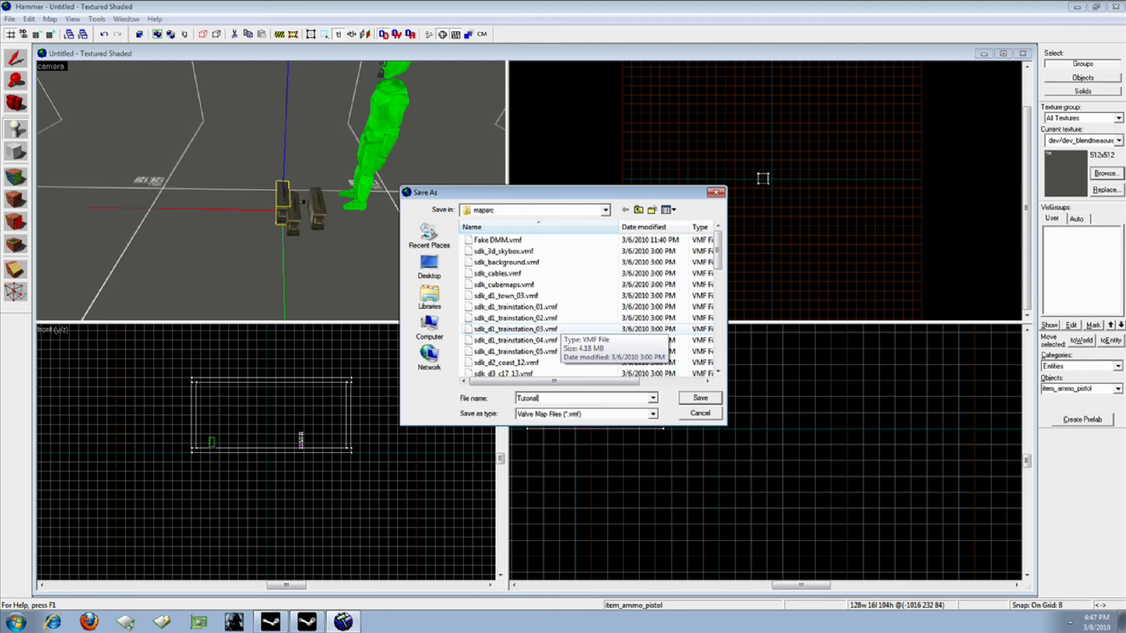
{"action": "left_click", "coordinate": [704, 403]}
{"action": "key", "text": "F9"}
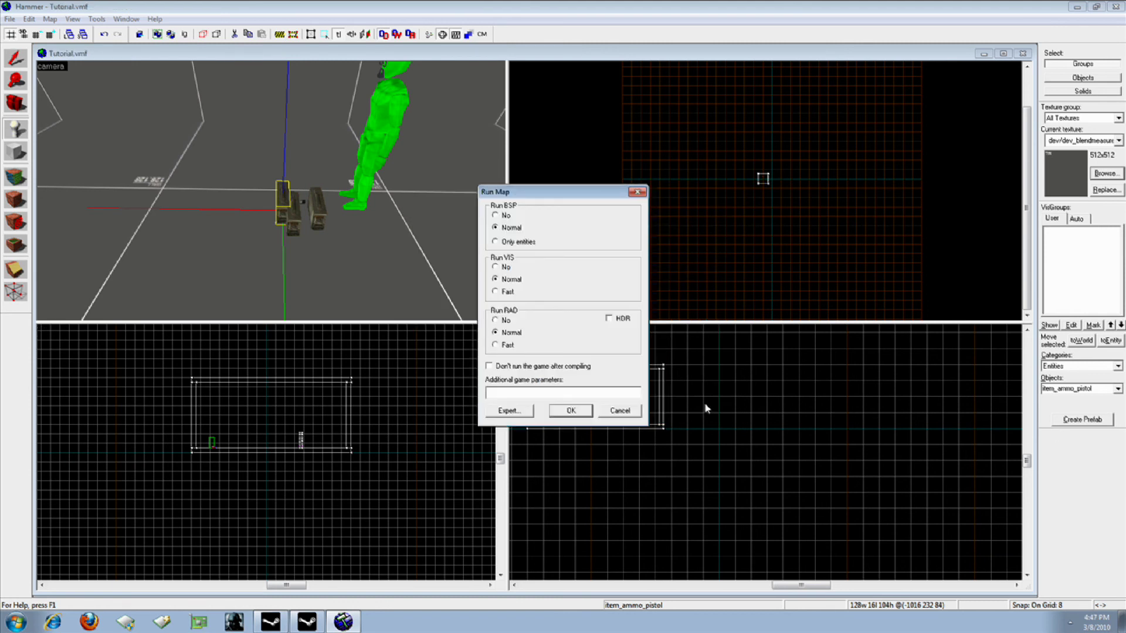
Step: Compile Tutorial with BSP, VIS and RAD on Normal and run it in Half-Life 2
{"action": "left_click", "coordinate": [573, 411]}
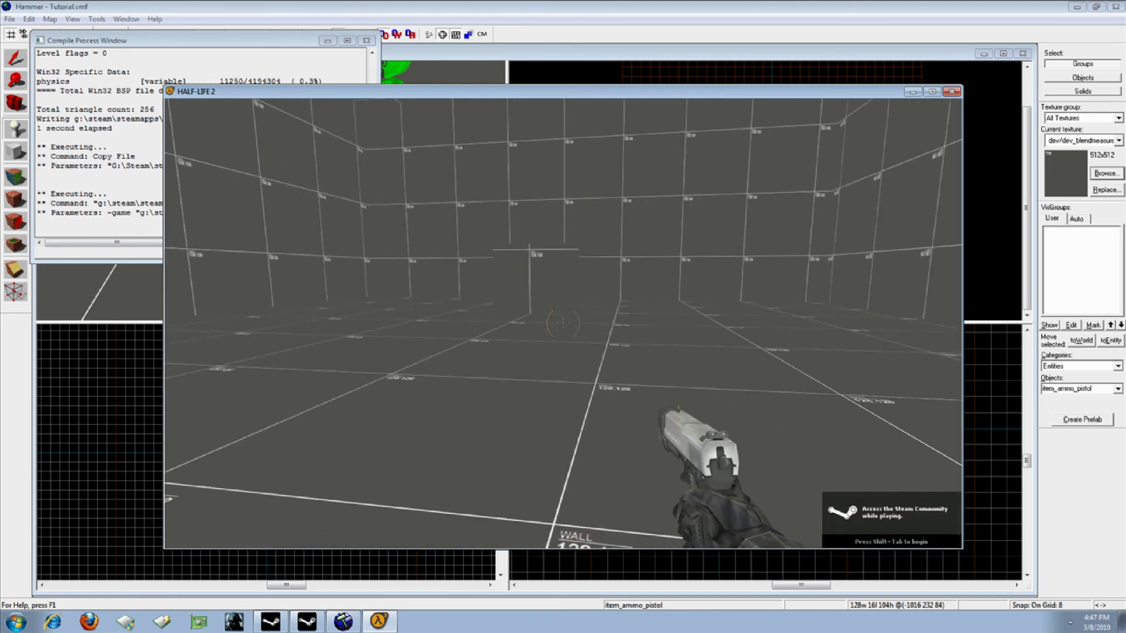
Step: Walk to the back wall and fire the pistol until the wall breaks into debris
{"action": "key", "text": "w"}
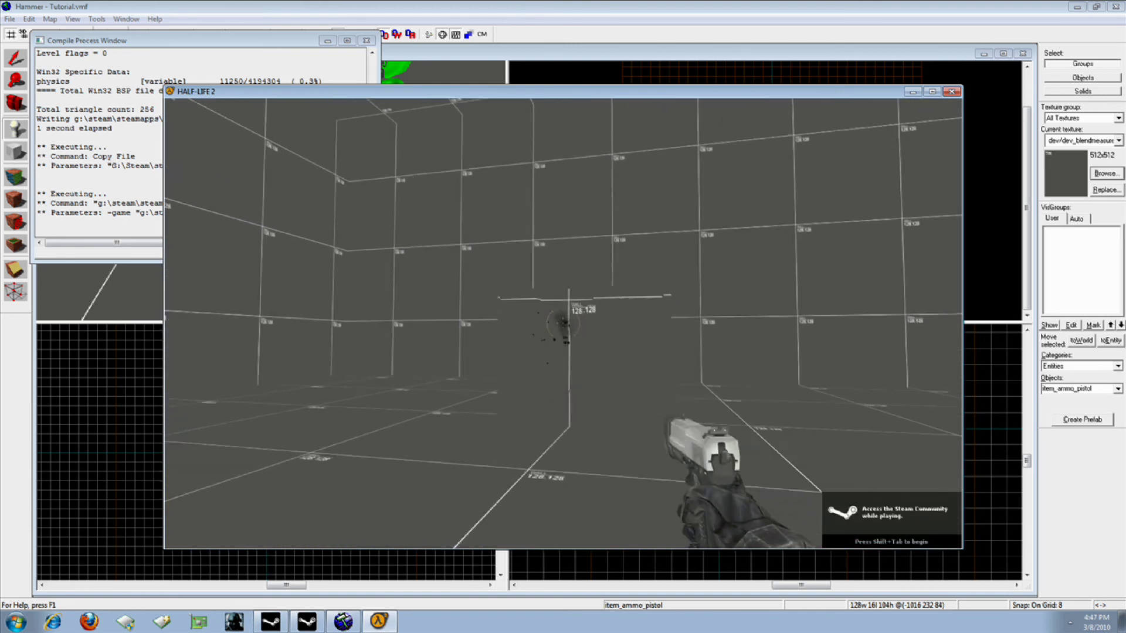
{"action": "left_click", "coordinate": [564, 323]}
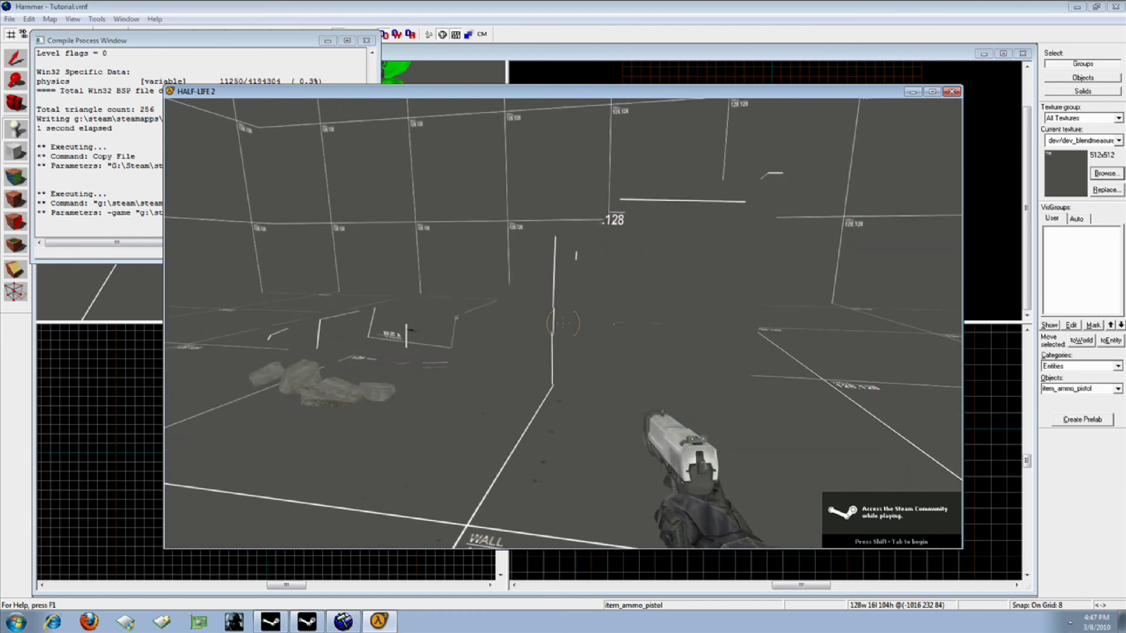
{"action": "left_click", "coordinate": [563, 323]}
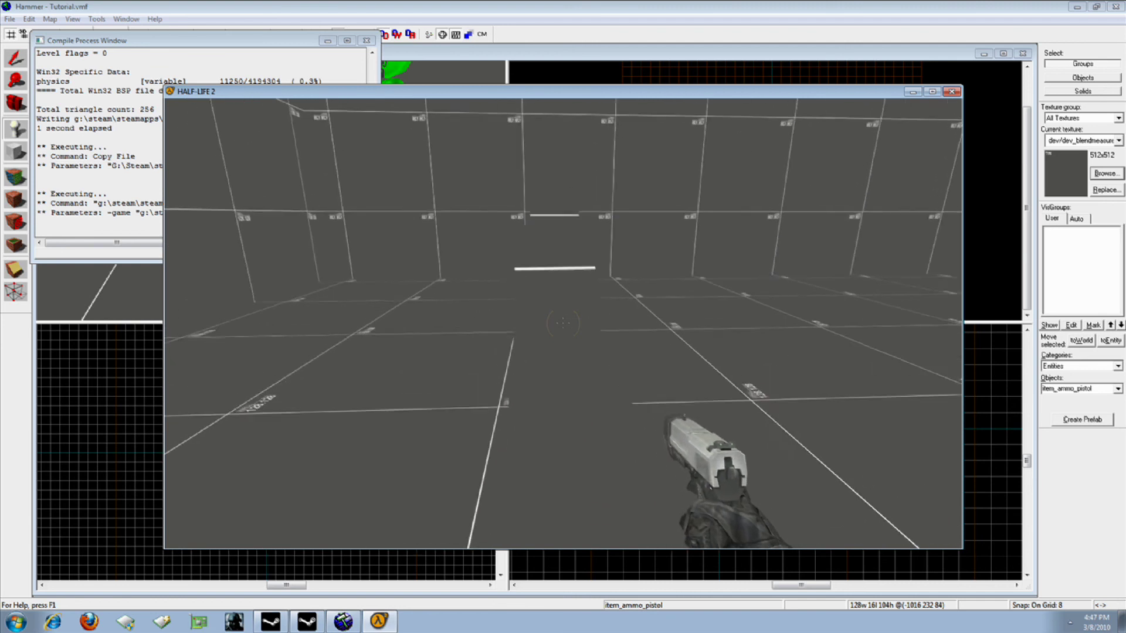
{"action": "left_click", "coordinate": [563, 322]}
{"action": "left_click", "coordinate": [563, 323]}
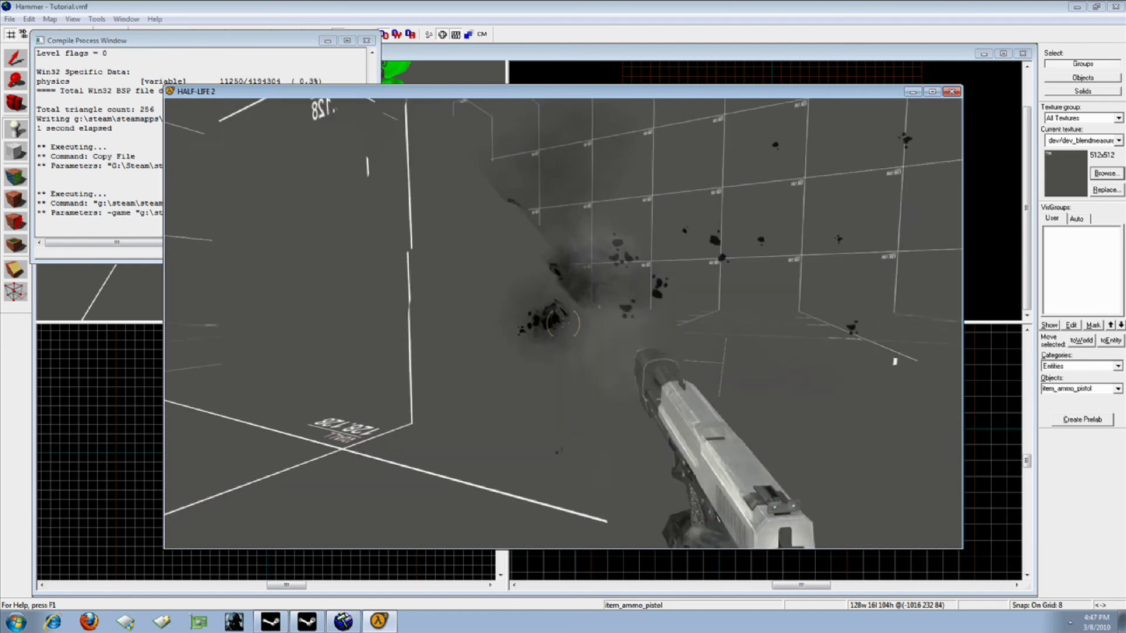
{"action": "left_click", "coordinate": [564, 323]}
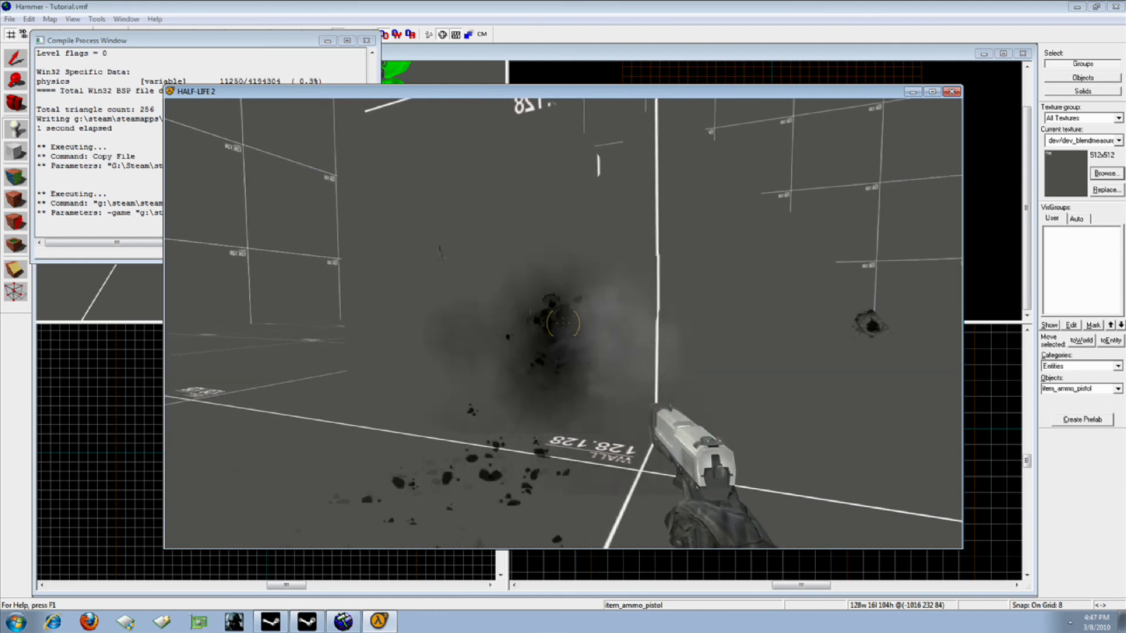
{"action": "left_click", "coordinate": [564, 323]}
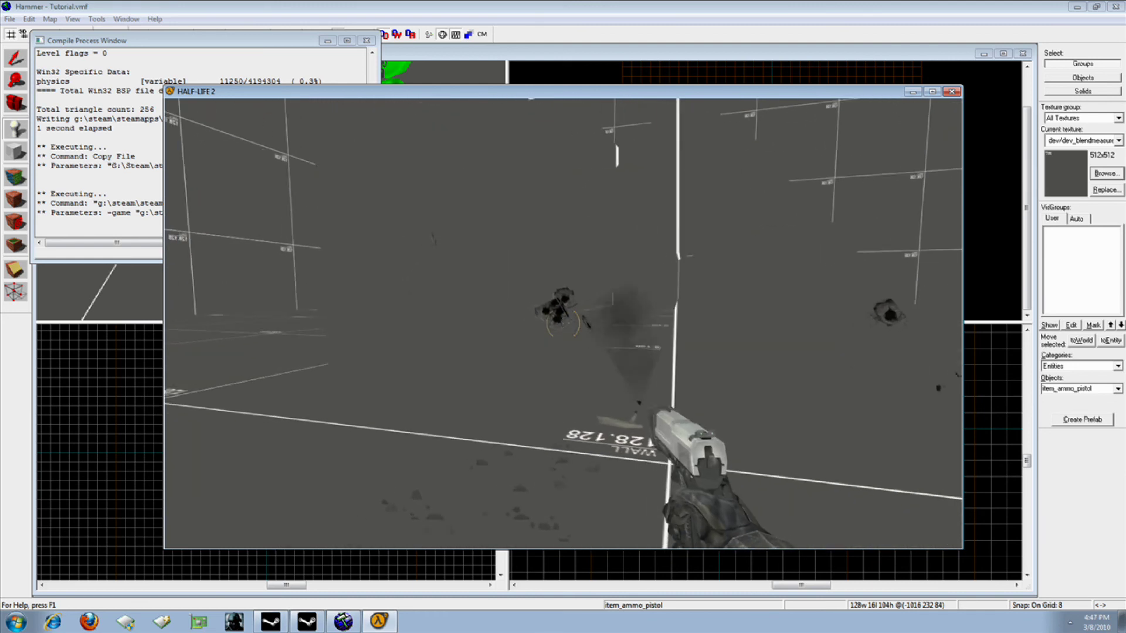
{"action": "left_click", "coordinate": [563, 323]}
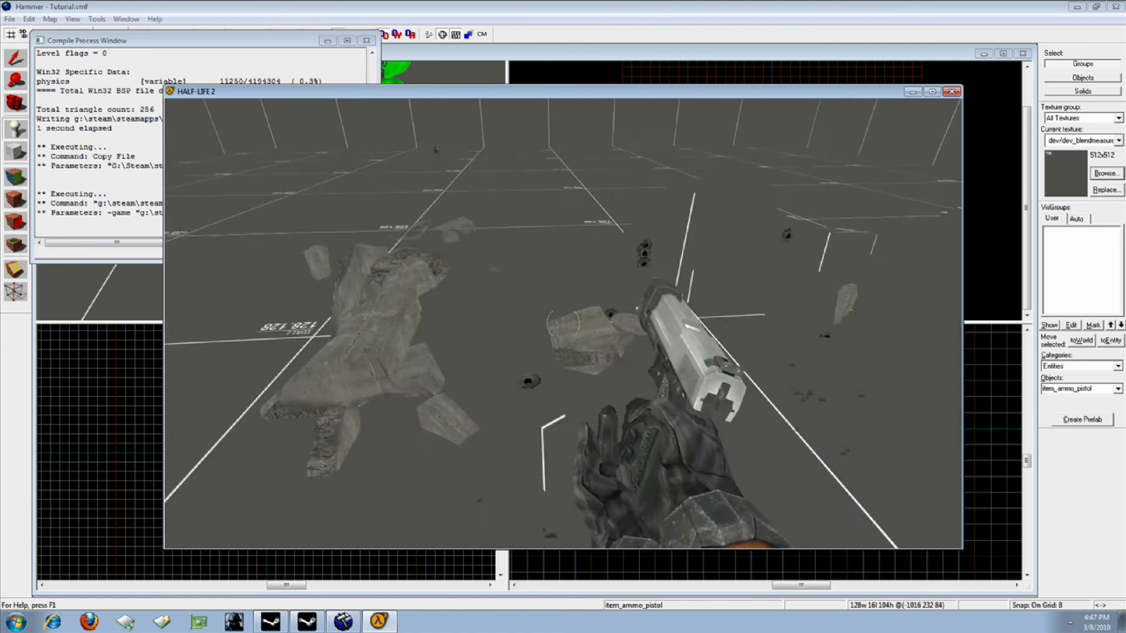
Step: Shoot the concrete chunks, pause the game and open the screen recorder controls
{"action": "left_click", "coordinate": [563, 323]}
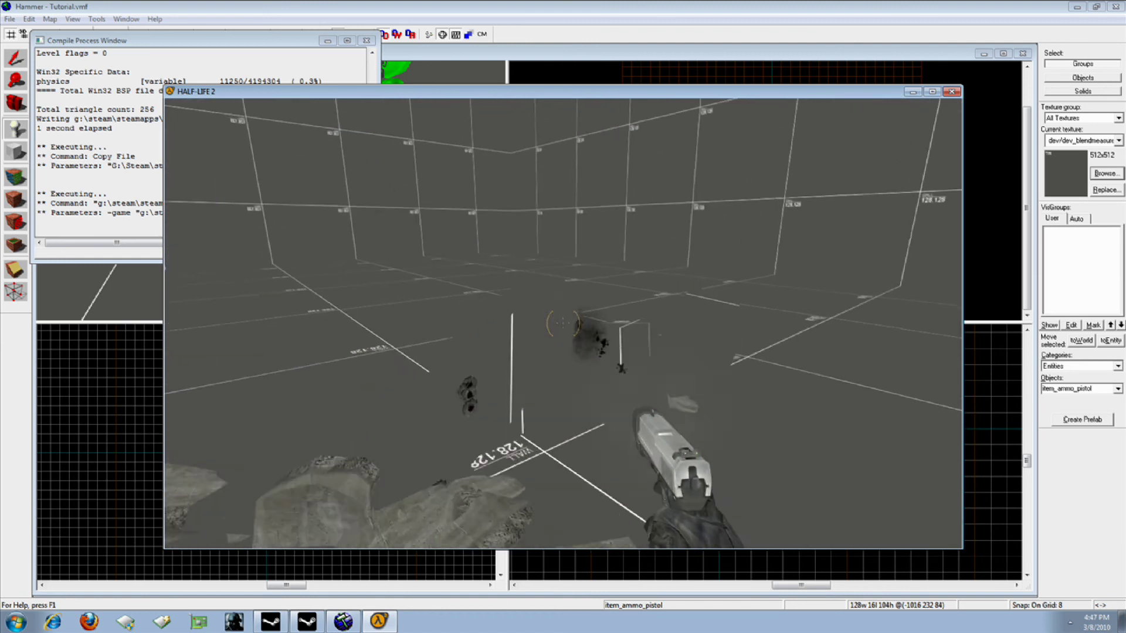
{"action": "left_click", "coordinate": [563, 324]}
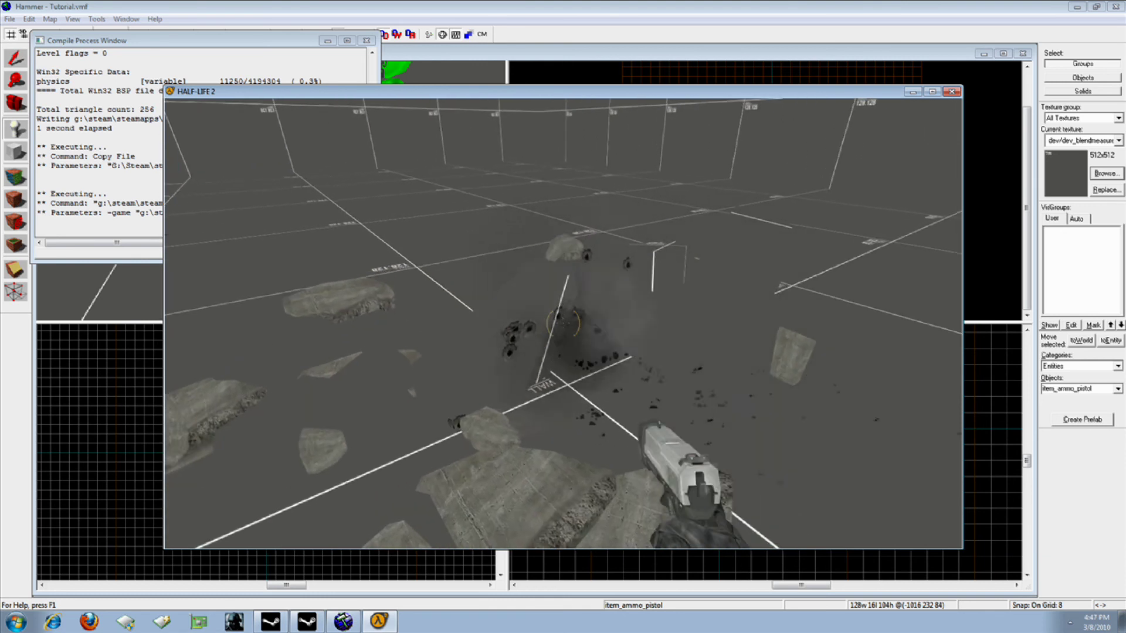
{"action": "left_click", "coordinate": [563, 323]}
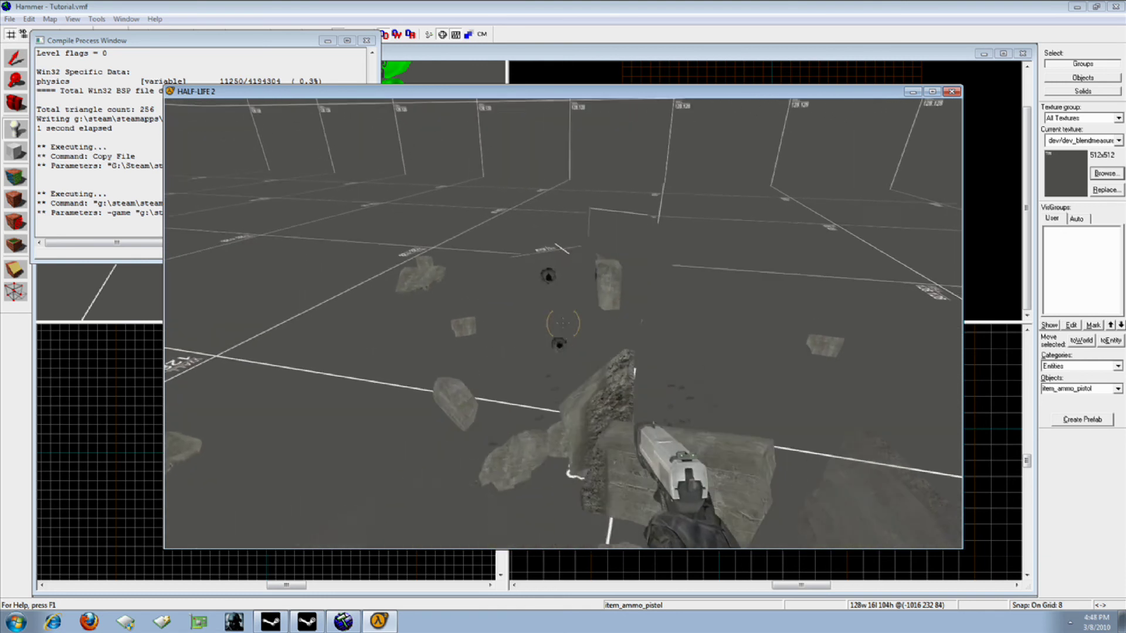
{"action": "left_click", "coordinate": [563, 324]}
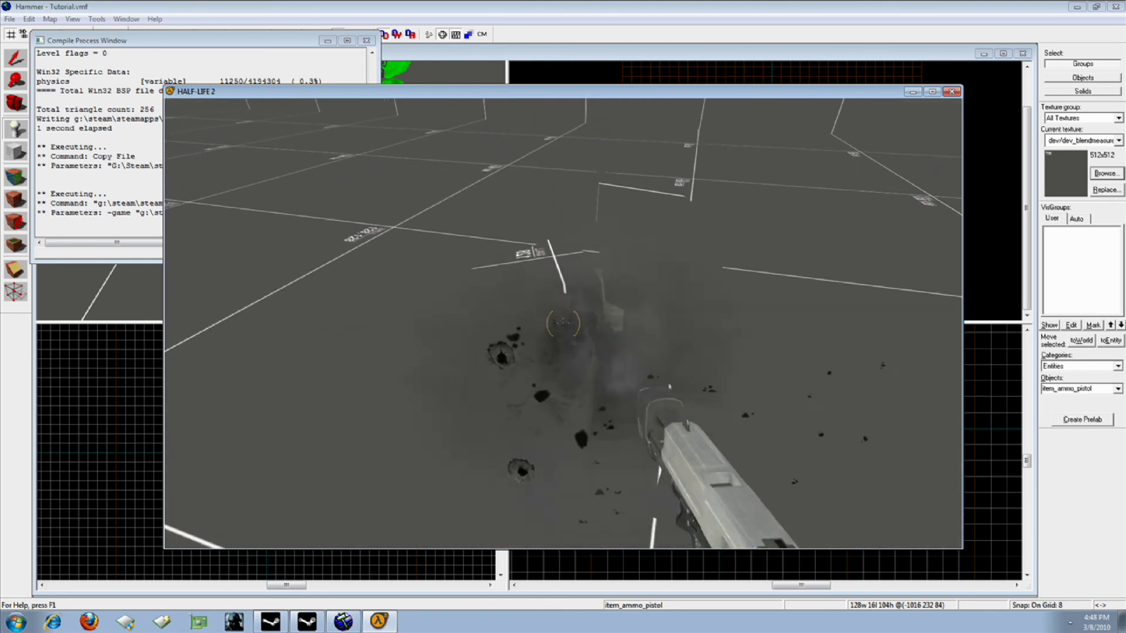
{"action": "left_click", "coordinate": [563, 323]}
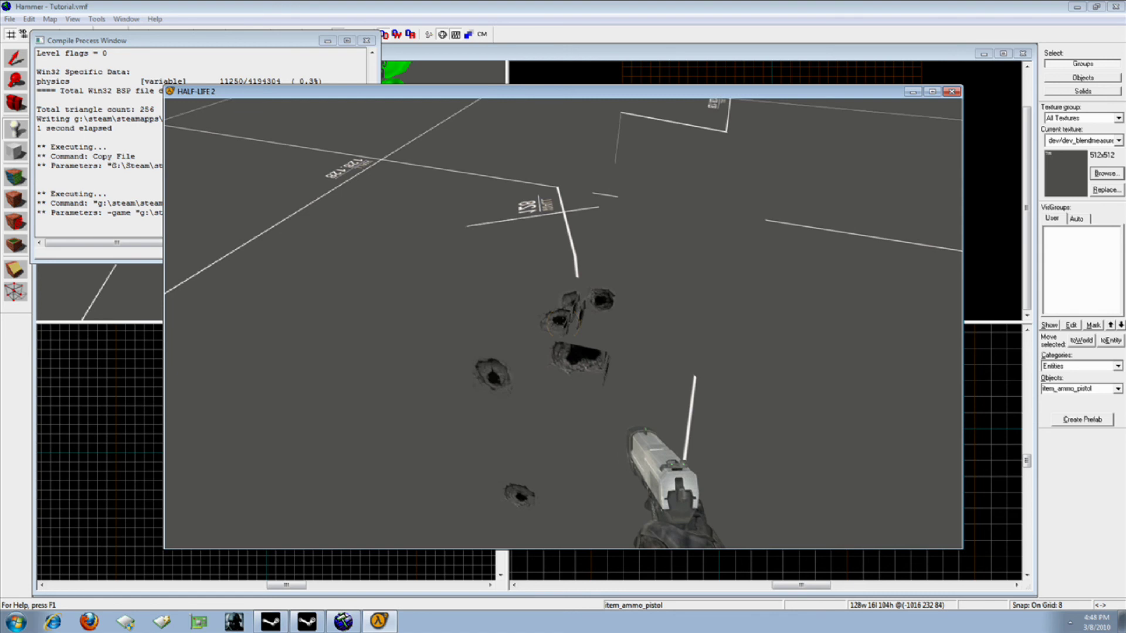
{"action": "key", "text": "Escape"}
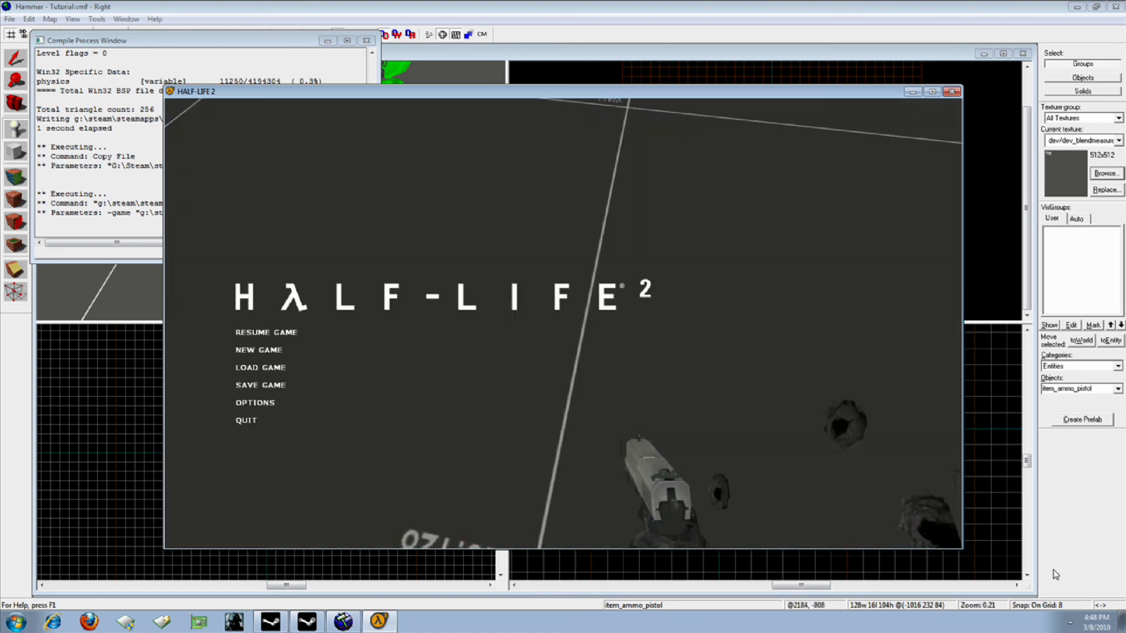
{"action": "left_click", "coordinate": [1072, 622]}
{"action": "left_click", "coordinate": [1088, 572]}
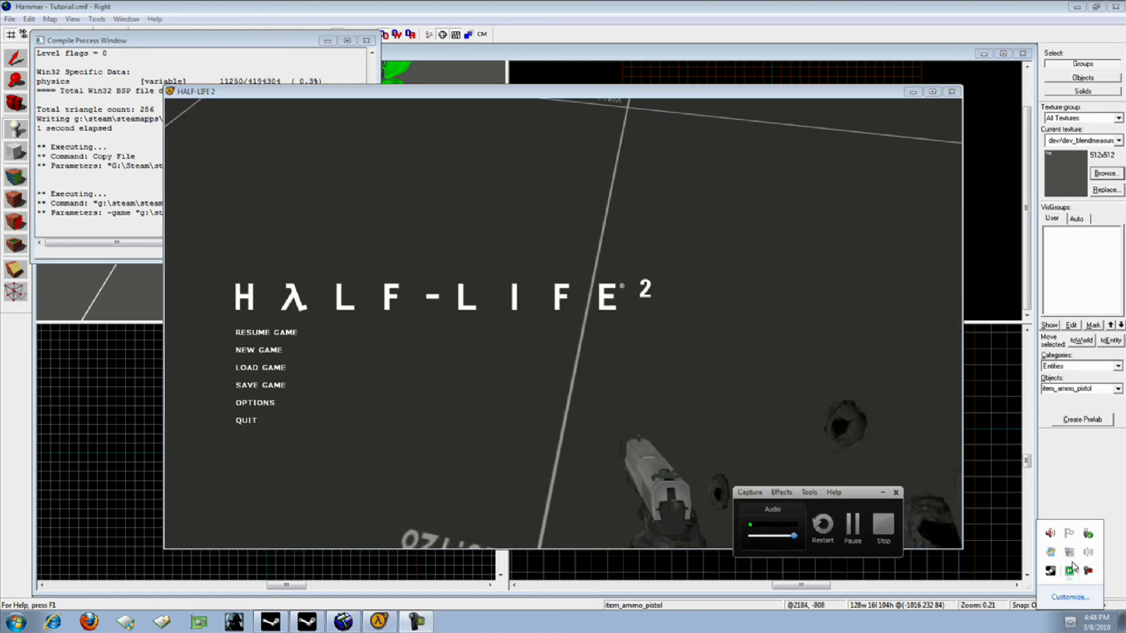